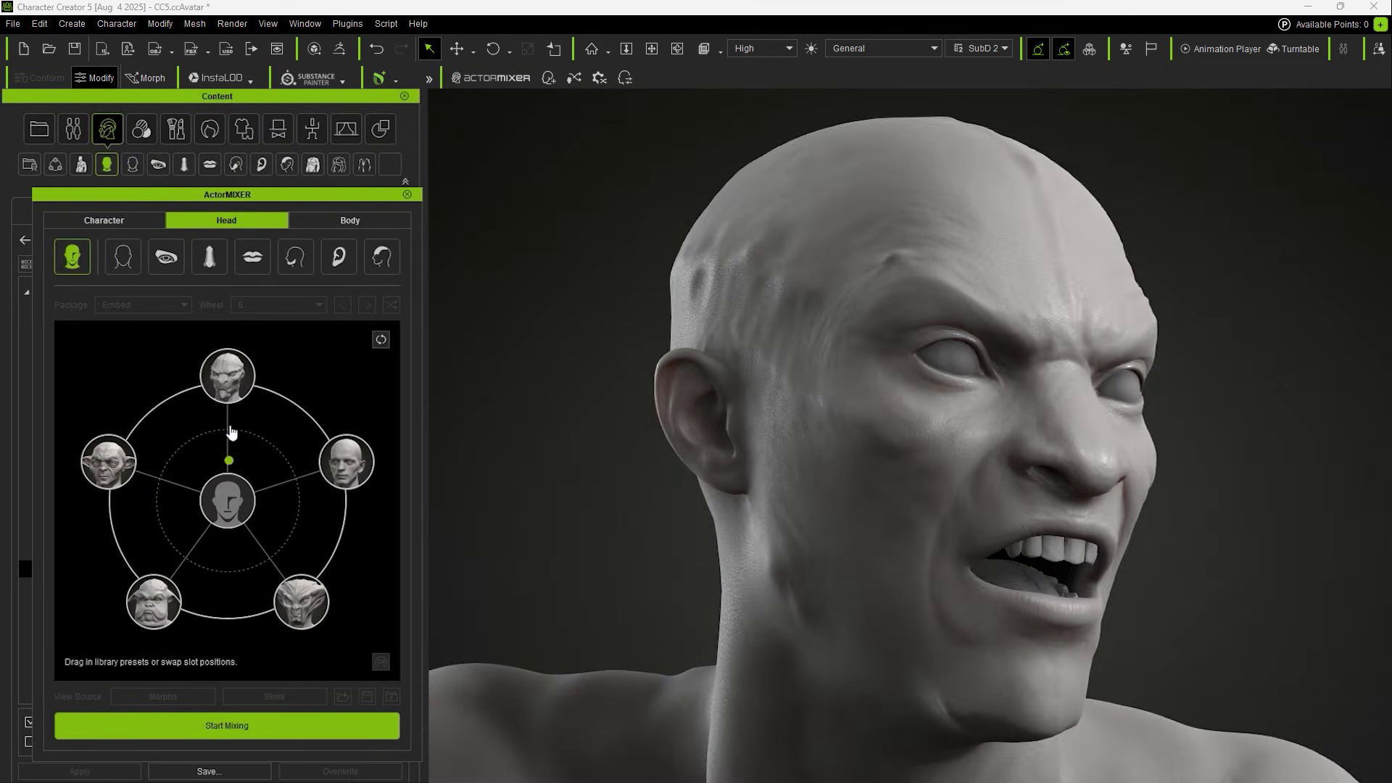
# Blend the head toward the top sample, bulk up the body, and morph the nose, lips and ears toward wheel samples.
pyautogui.moveTo(227, 497); pyautogui.dragTo(167, 598)
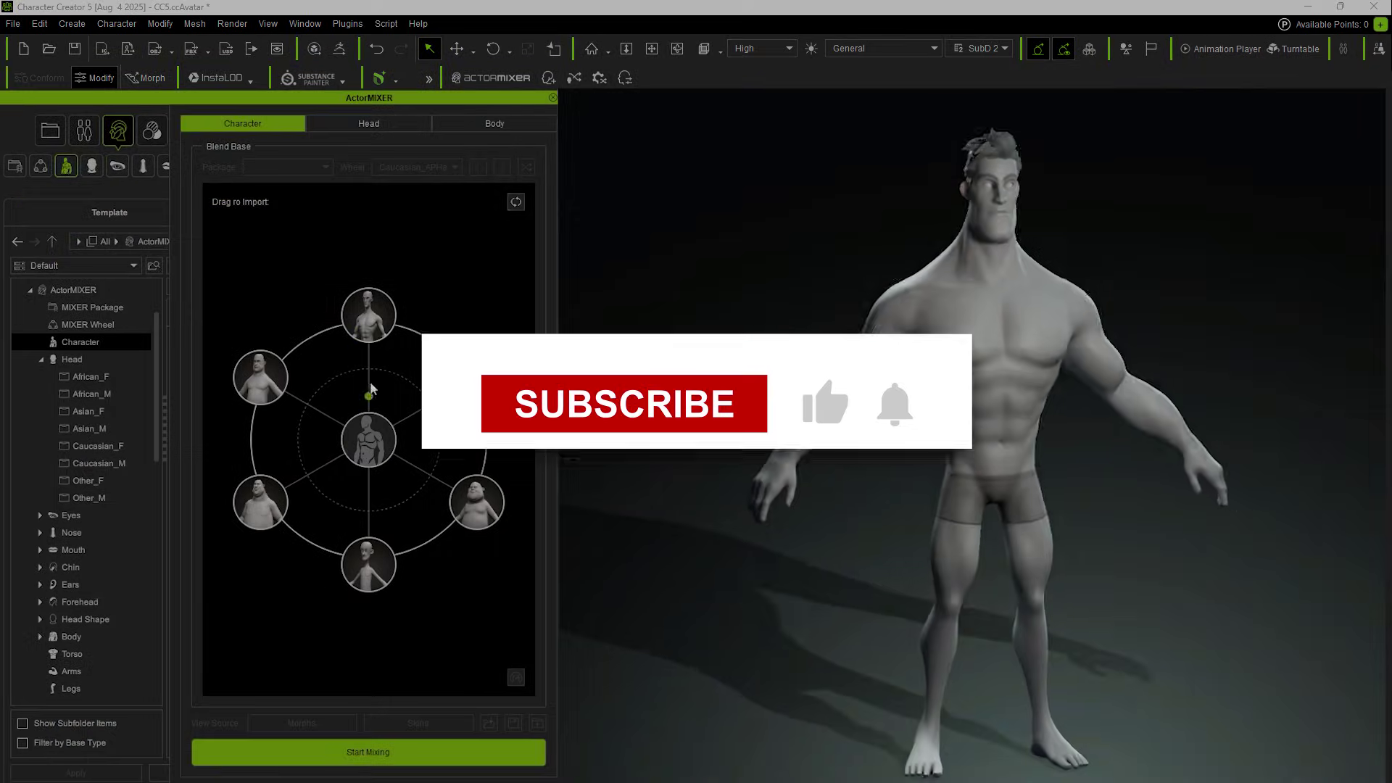
pyautogui.moveTo(370, 395); pyautogui.dragTo(368, 561)
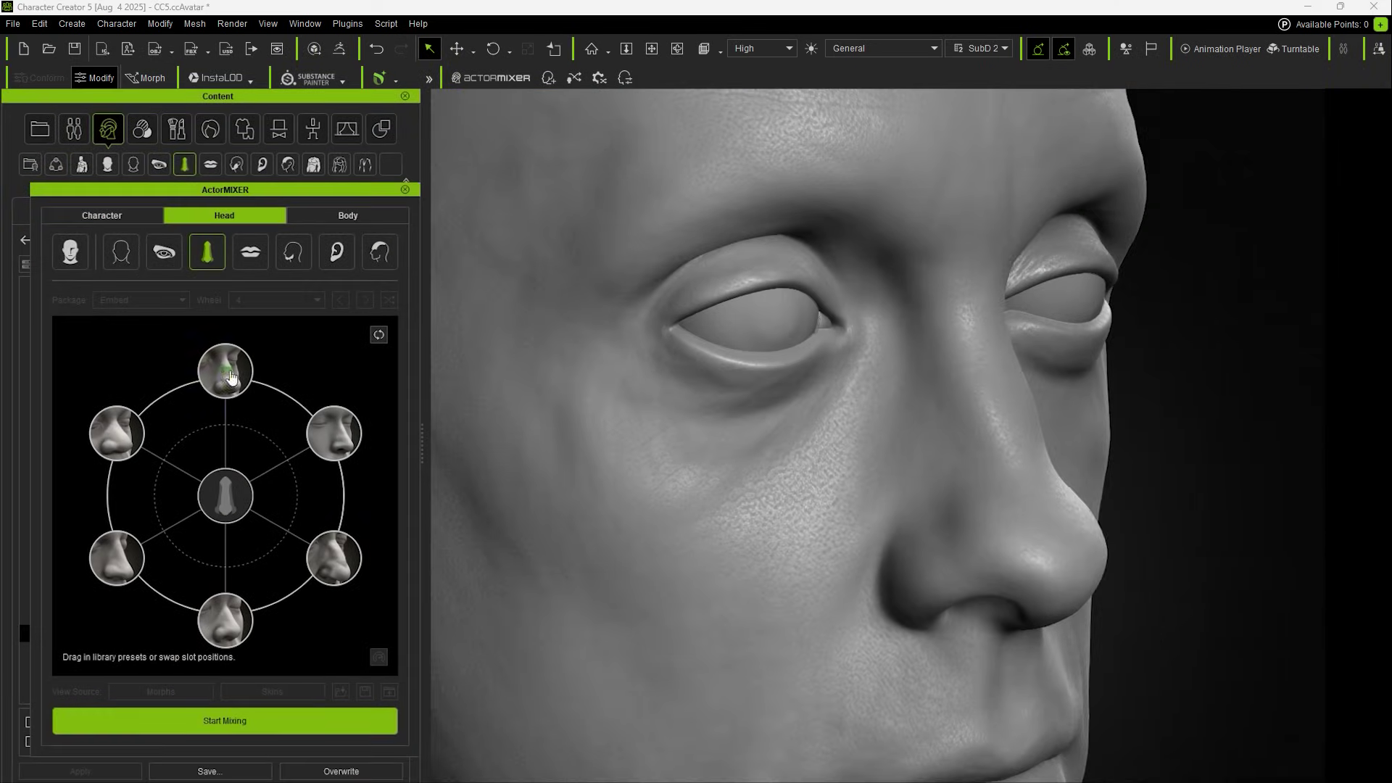
pyautogui.moveTo(232, 377); pyautogui.dragTo(314, 428)
pyautogui.click(251, 251)
pyautogui.moveTo(225, 496); pyautogui.dragTo(149, 419)
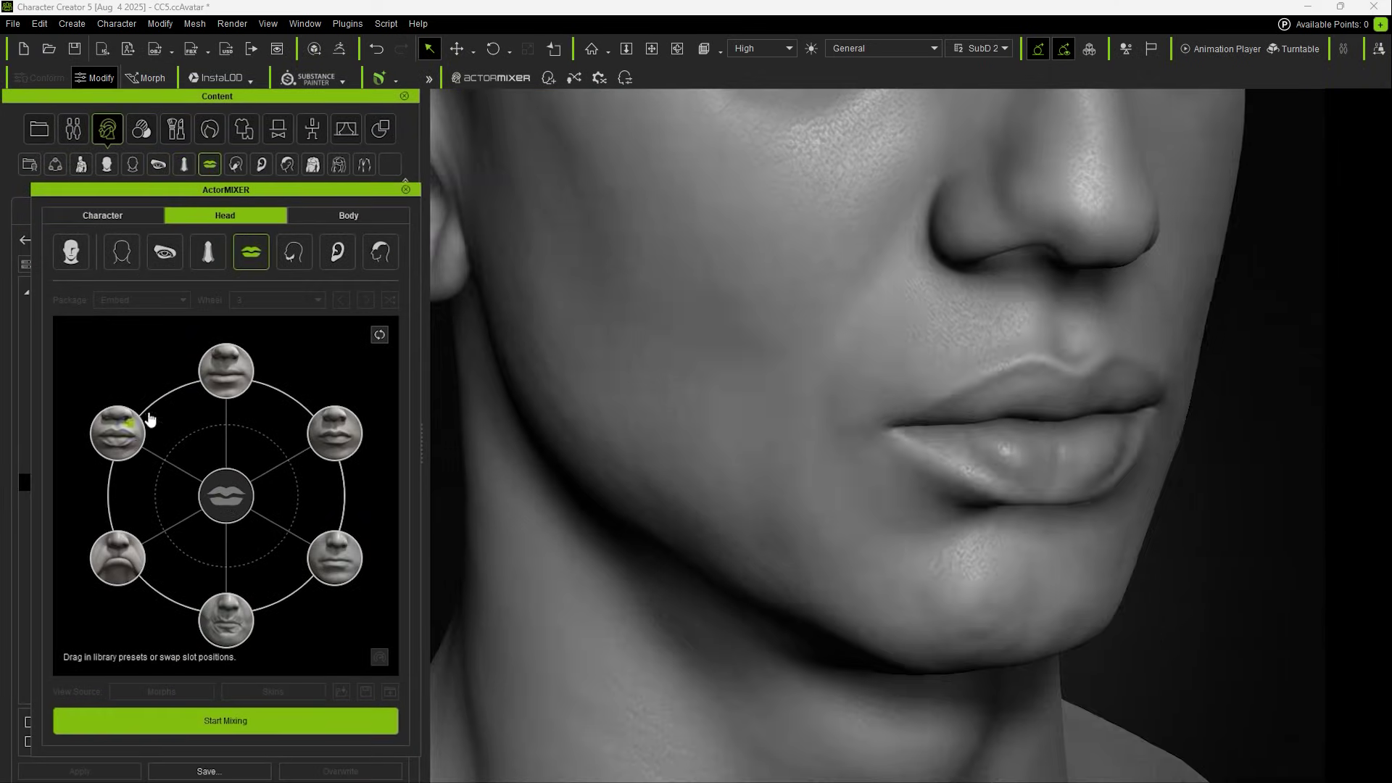
pyautogui.click(336, 252)
pyautogui.moveTo(225, 496); pyautogui.dragTo(156, 574)
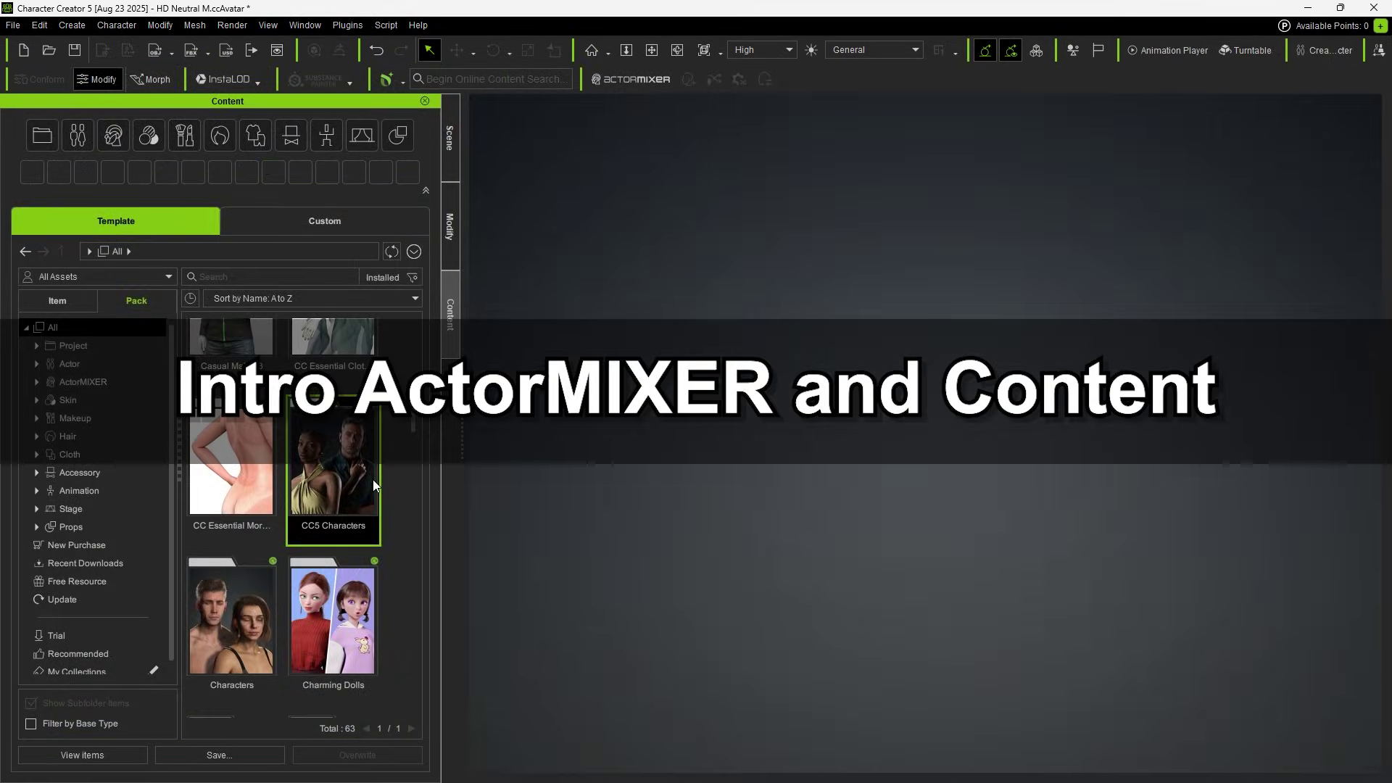
# Open the CC5 Characters pack and list its ActorMIXER character and head presets.
pyautogui.doubleClick(373, 480)
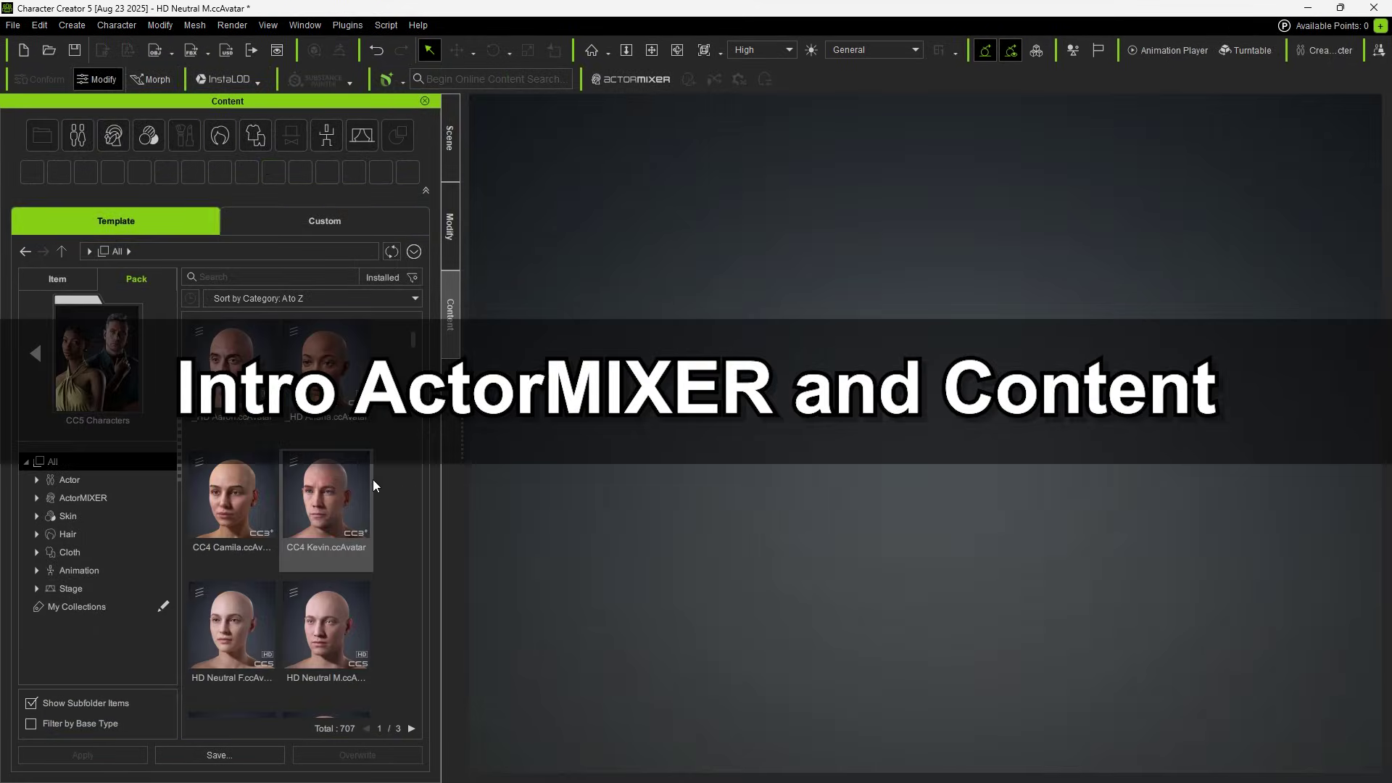
pyautogui.click(98, 505)
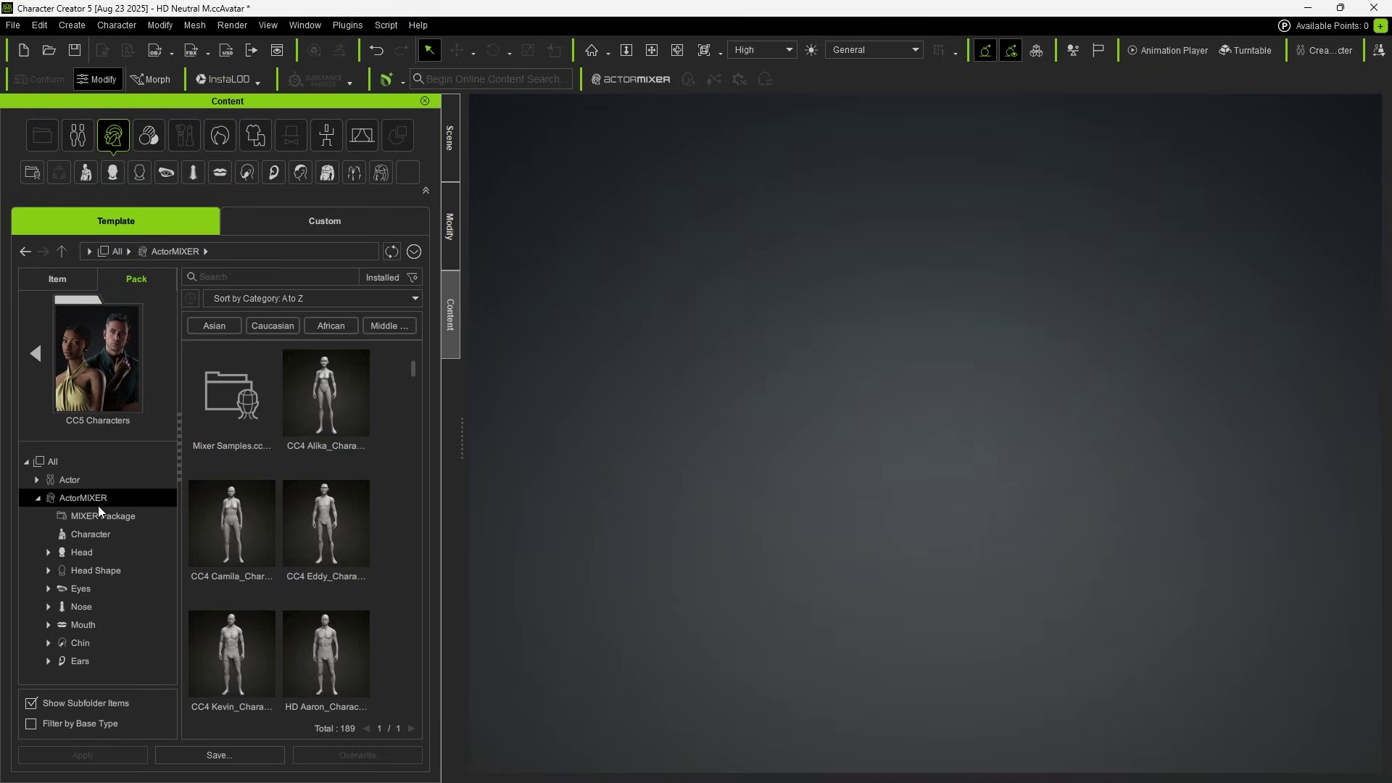
pyautogui.click(120, 529)
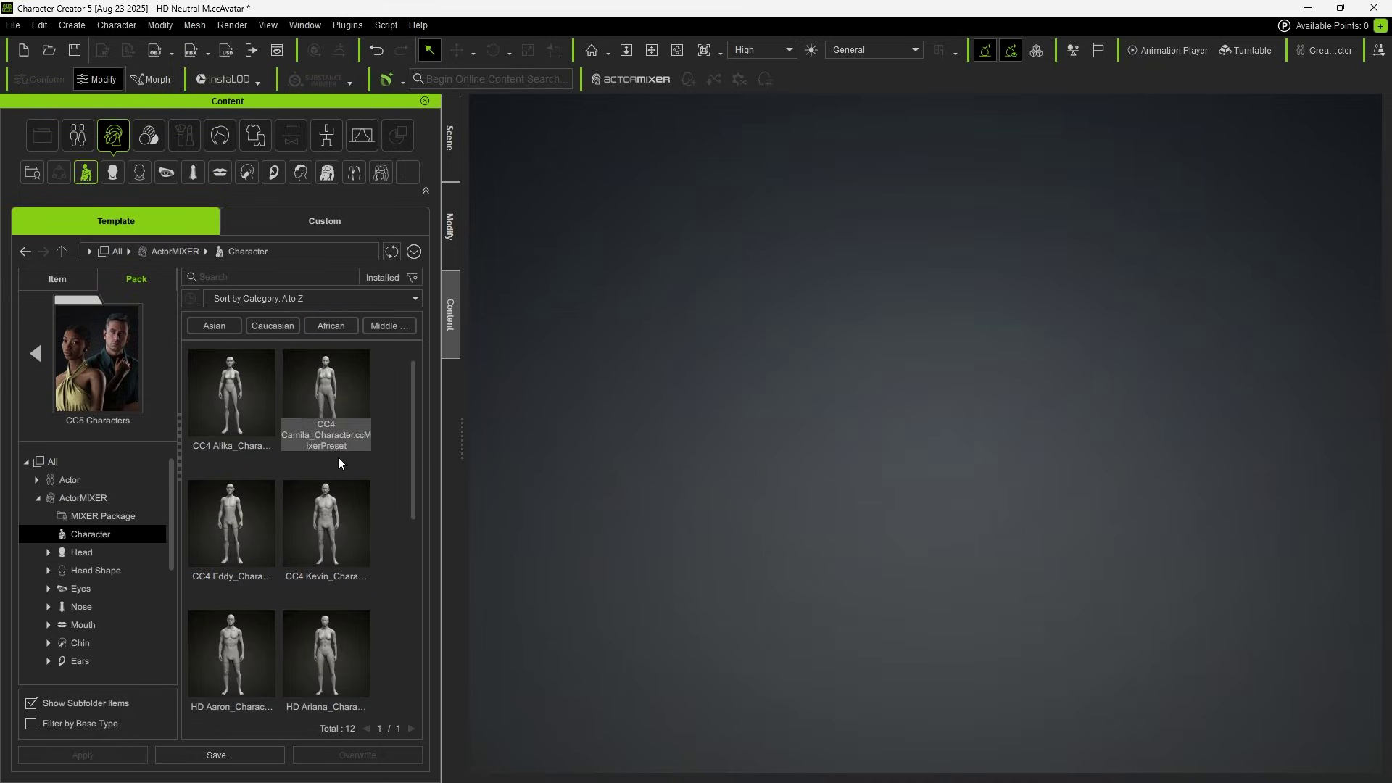
pyautogui.moveTo(416, 418); pyautogui.dragTo(410, 477)
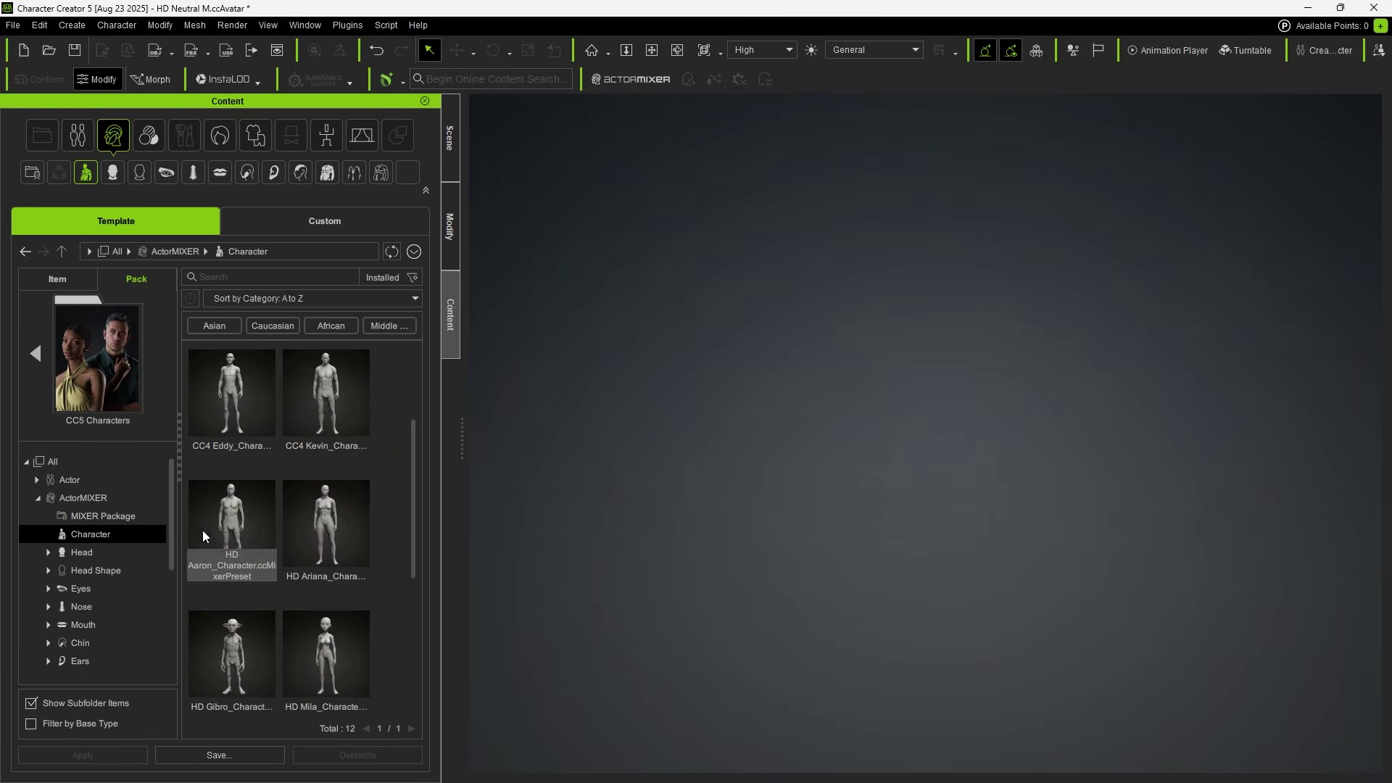
pyautogui.click(122, 552)
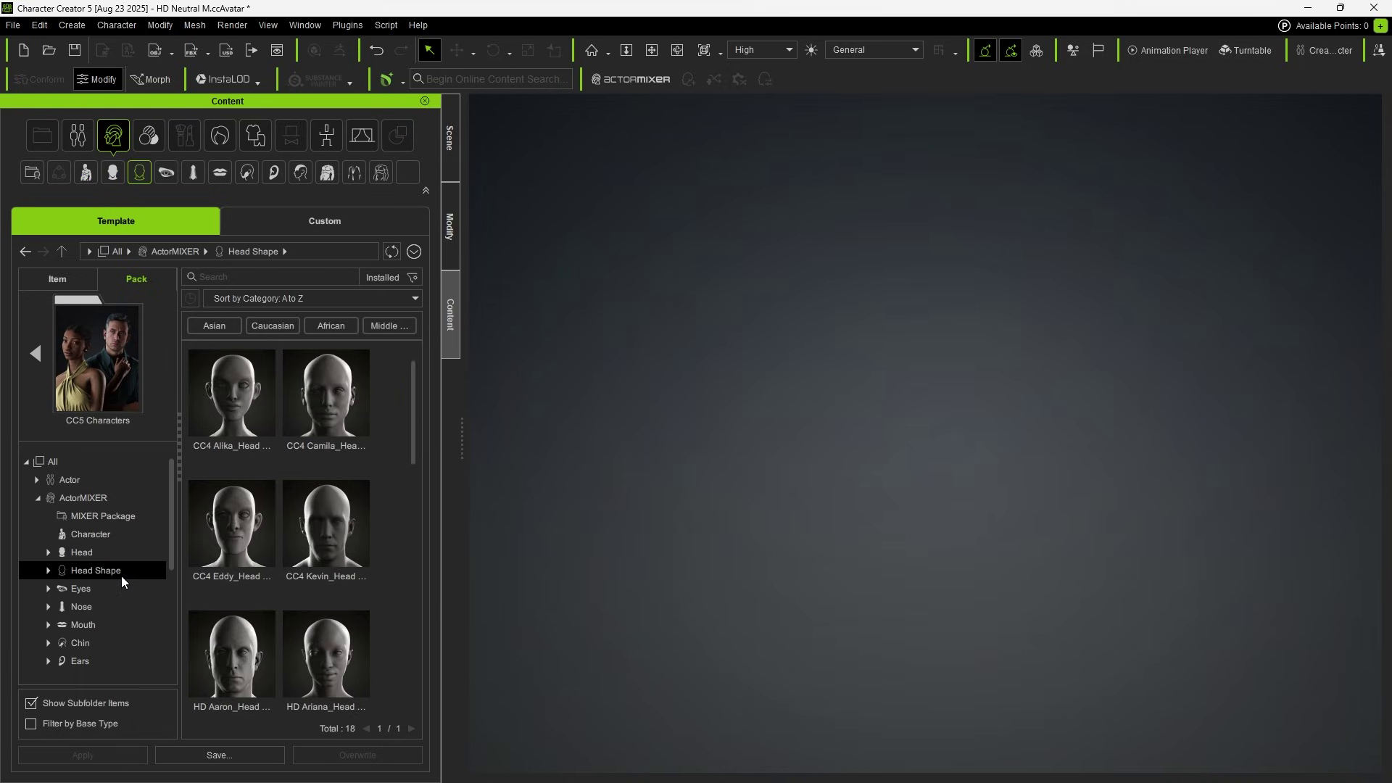
# List the pack's ActorMIXER eye, nose, mouth and ear presets.
pyautogui.click(116, 587)
pyautogui.click(115, 605)
pyautogui.click(111, 623)
pyautogui.click(80, 661)
pyautogui.scroll(-3, 80, 581)
# Expand the skin templates and view the Overall and Head skin templates.
pyautogui.click(37, 572)
pyautogui.click(116, 578)
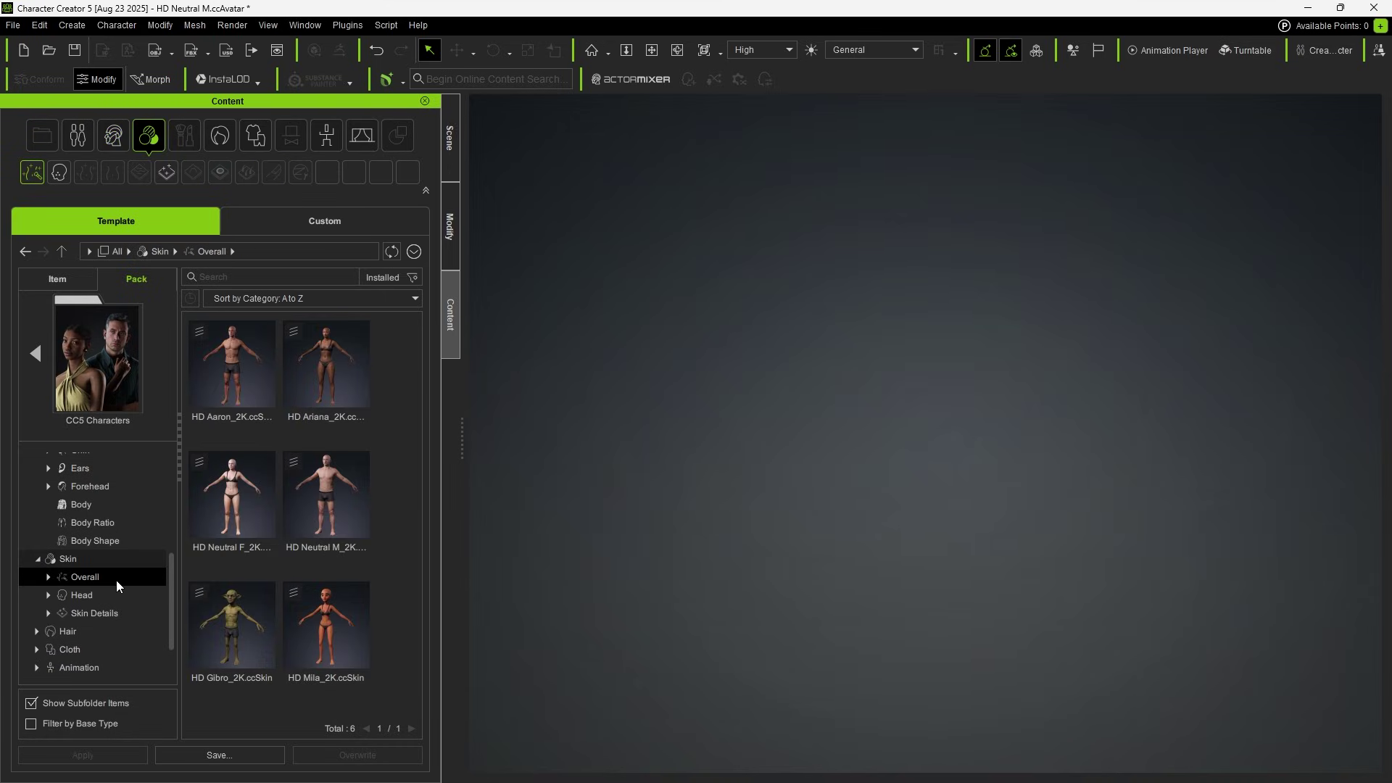
pyautogui.click(120, 595)
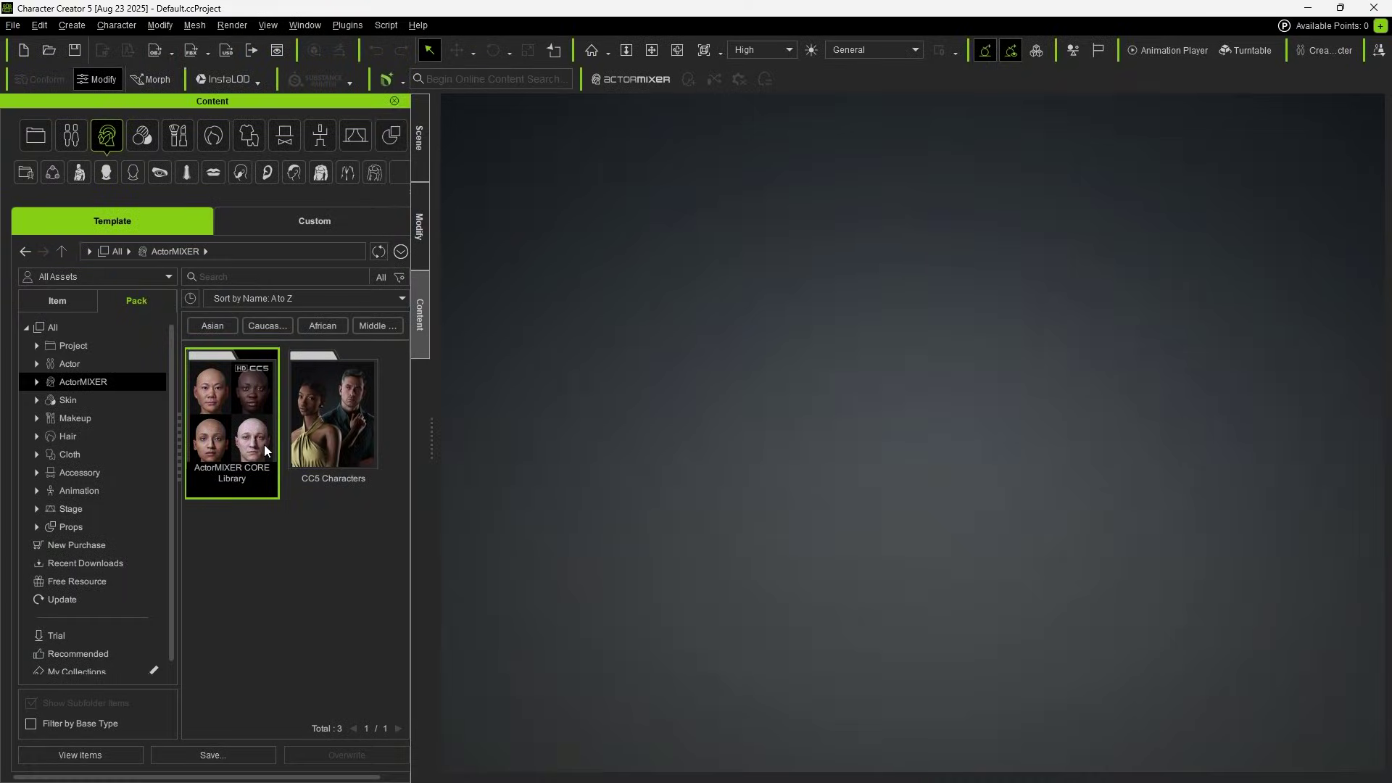
# Open the ActorMIXER CORE Library pack and list its Head Shape, eye and nose presets.
pyautogui.doubleClick(264, 445)
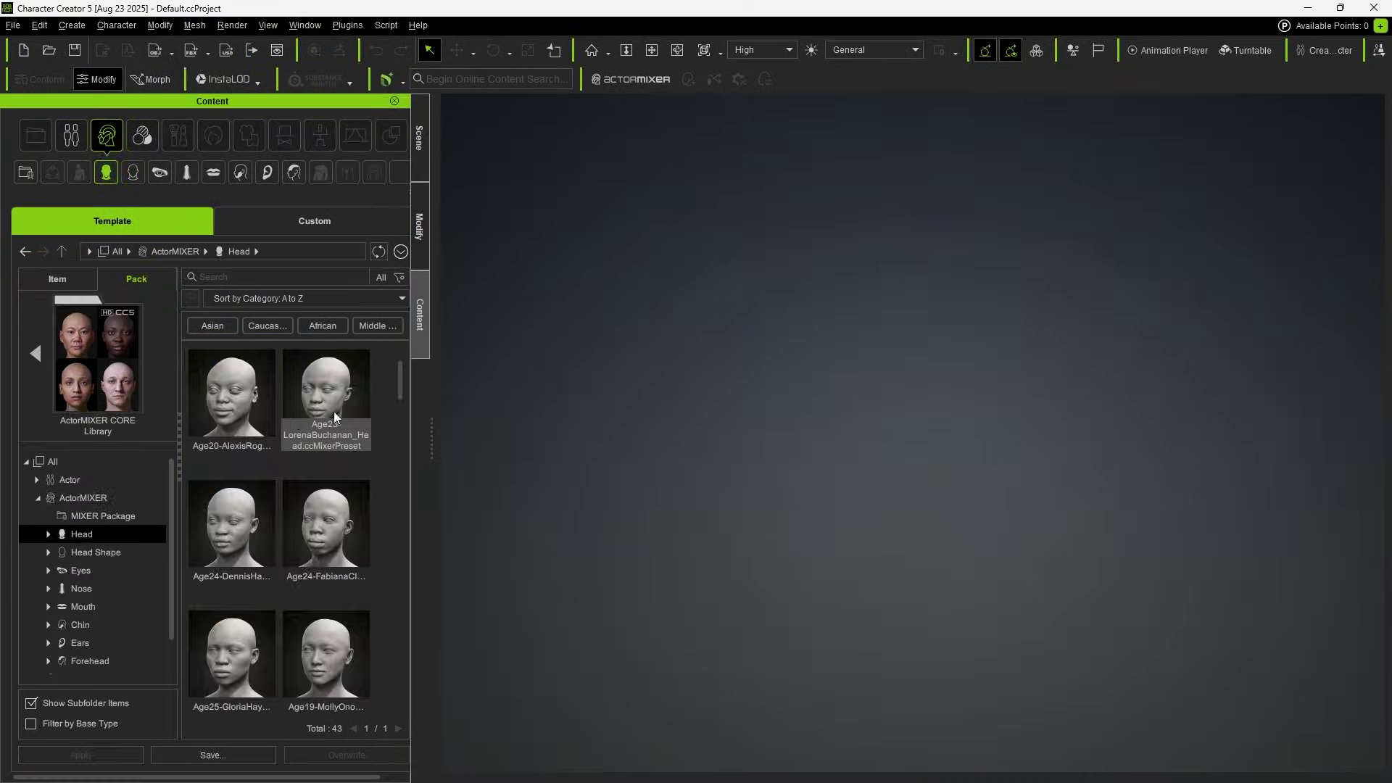
pyautogui.moveTo(404, 385); pyautogui.dragTo(411, 541)
pyautogui.click(116, 551)
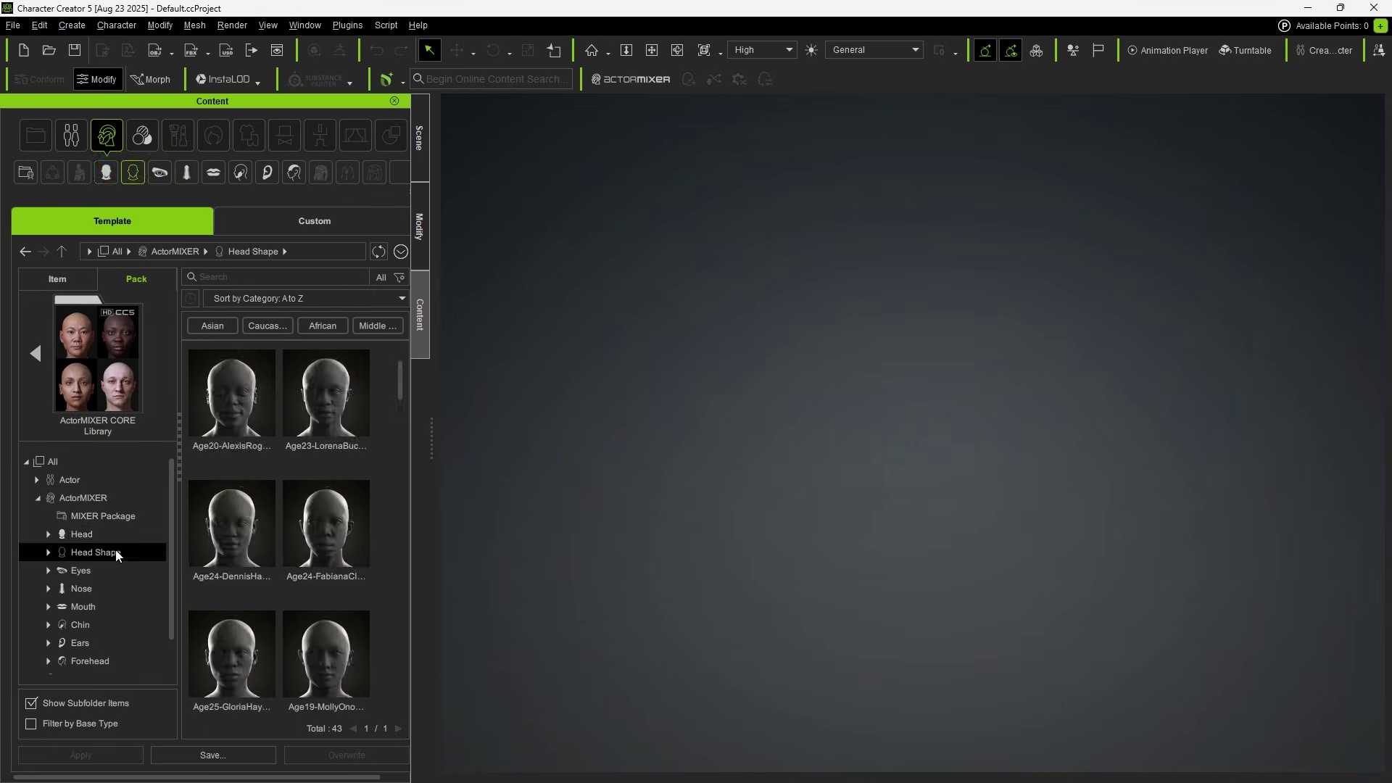
pyautogui.click(104, 570)
pyautogui.click(100, 583)
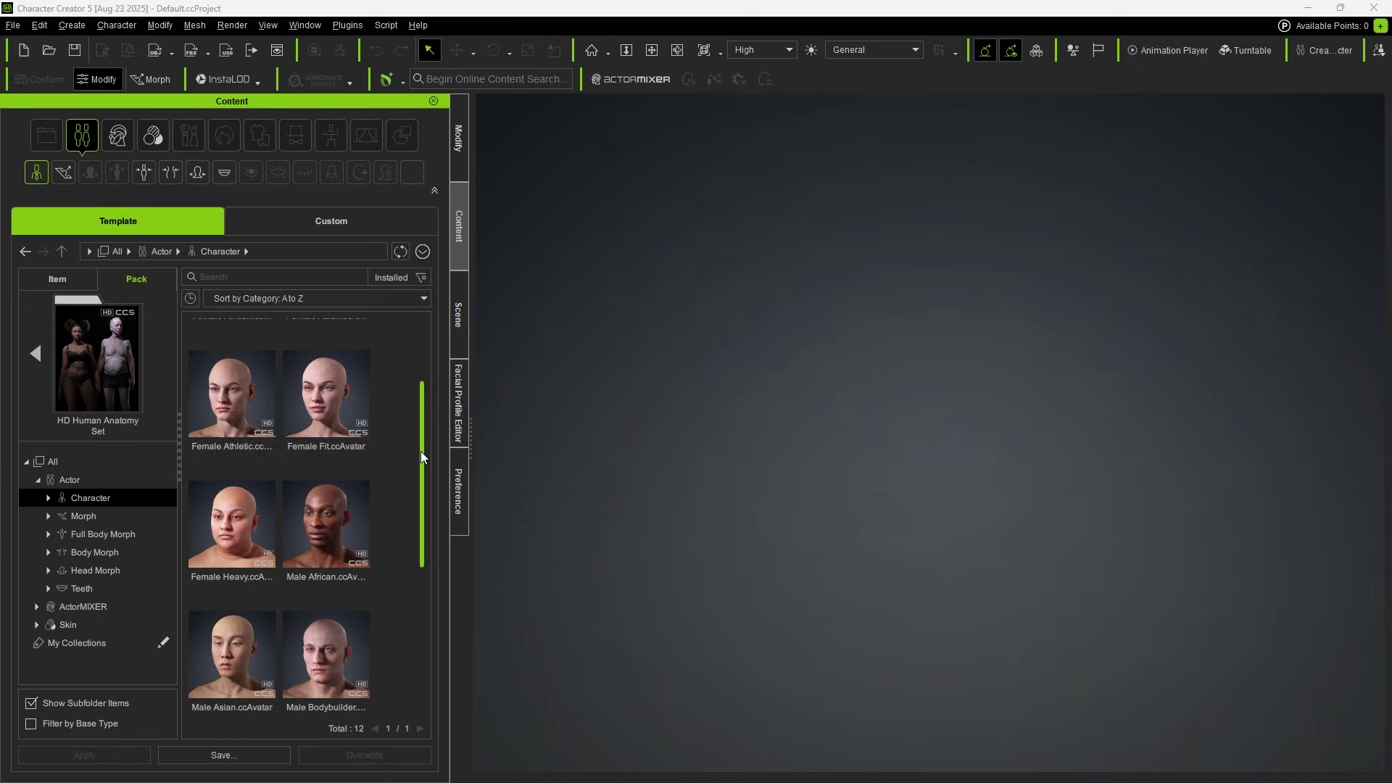
# In the HD Human Anatomy Set, browse character, head, Head Shape and eye presets, then skin templates.
pyautogui.moveTo(420, 452); pyautogui.dragTo(410, 591)
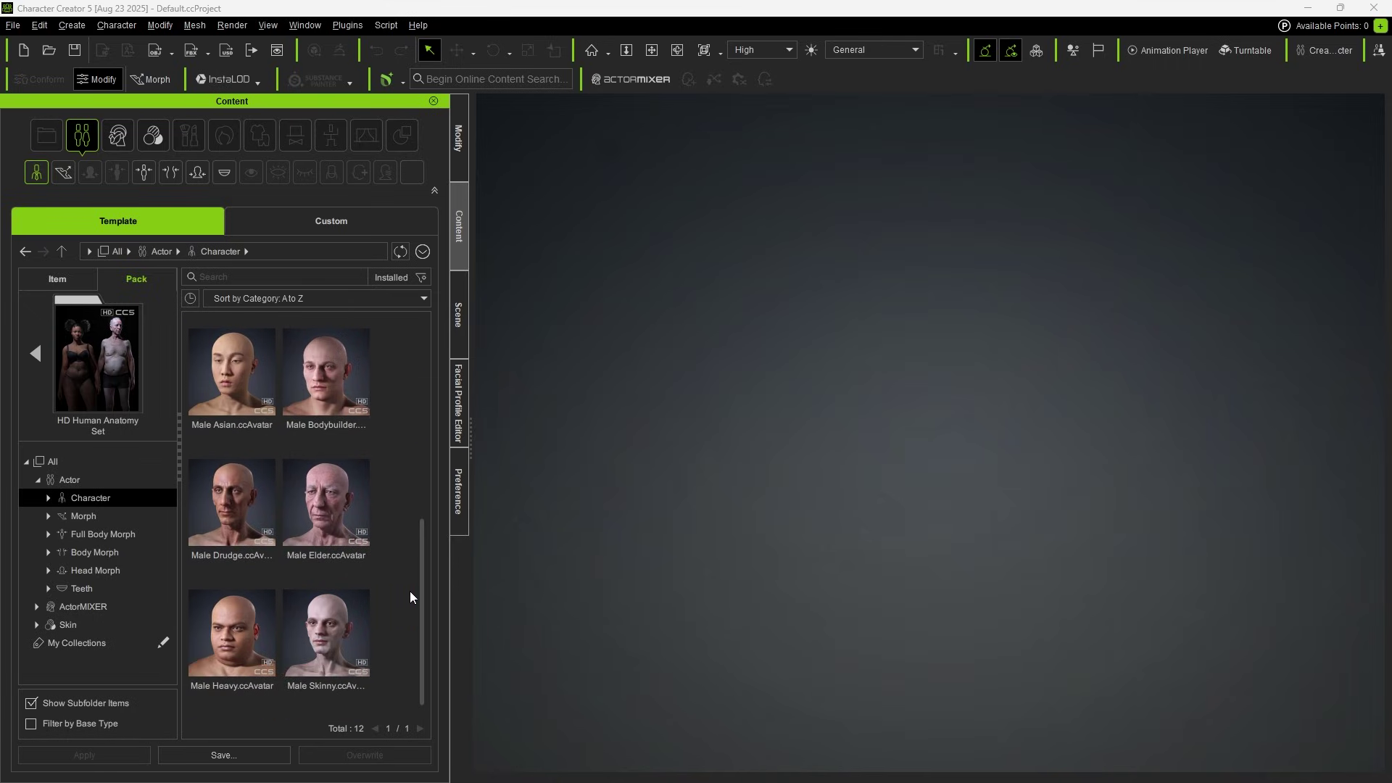
pyautogui.click(38, 606)
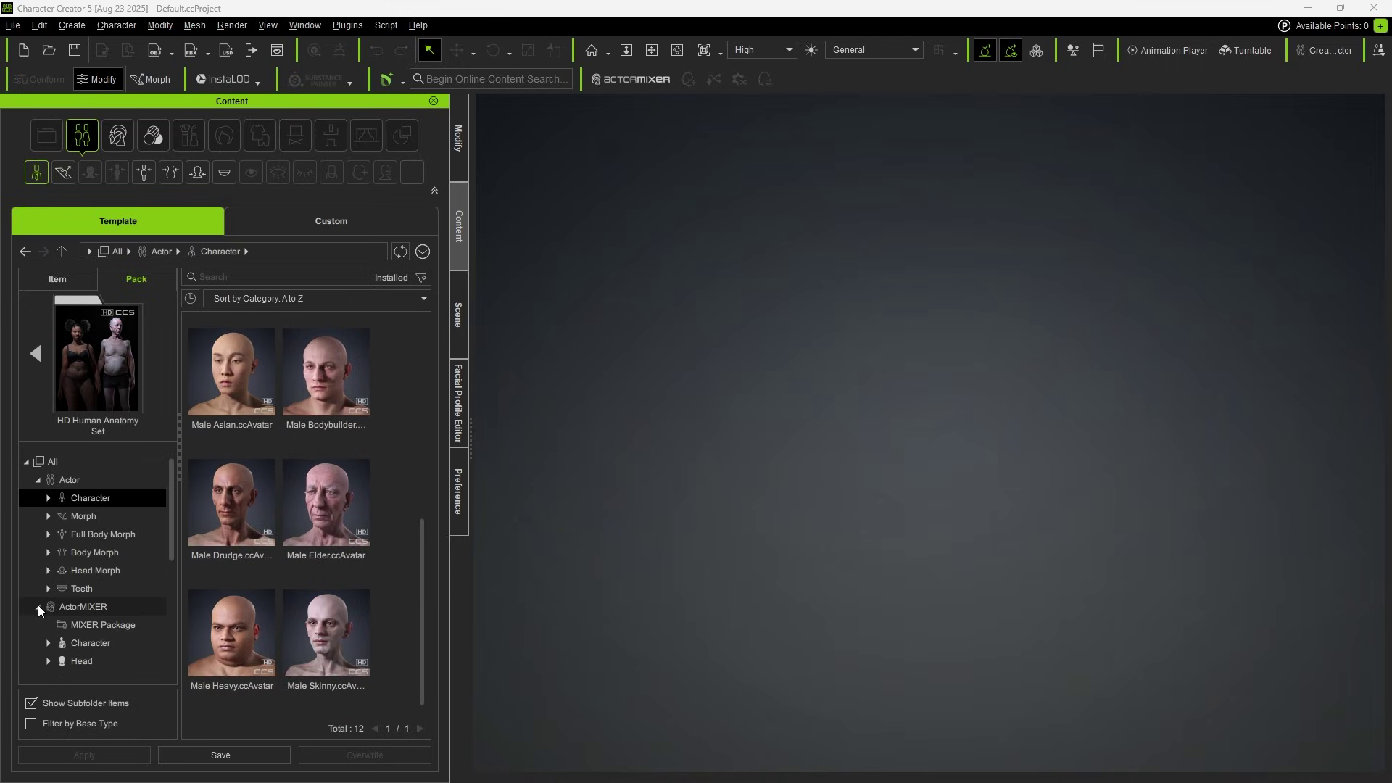
pyautogui.moveTo(177, 516); pyautogui.dragTo(170, 569)
pyautogui.click(132, 521)
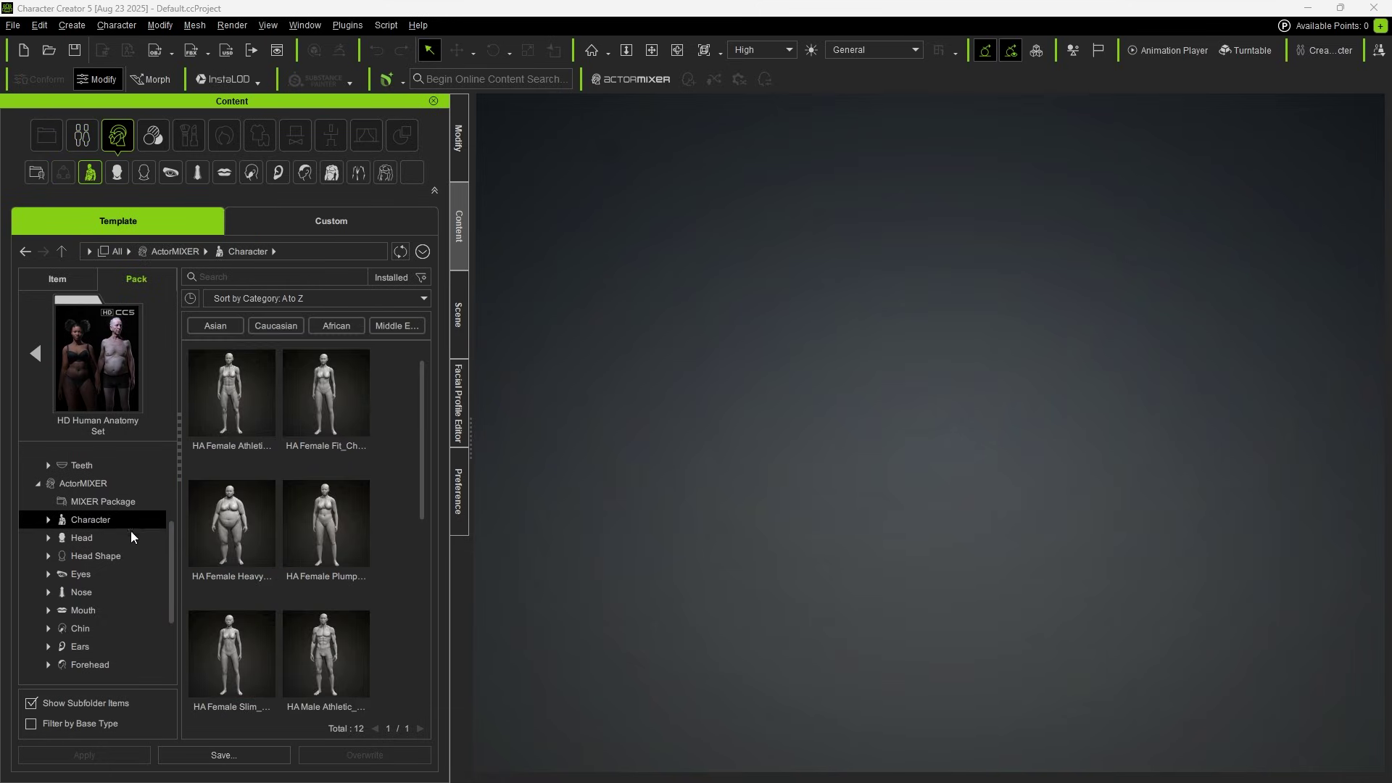
pyautogui.click(128, 539)
pyautogui.click(109, 555)
pyautogui.click(121, 573)
pyautogui.scroll(-3, 116, 591)
pyautogui.click(98, 609)
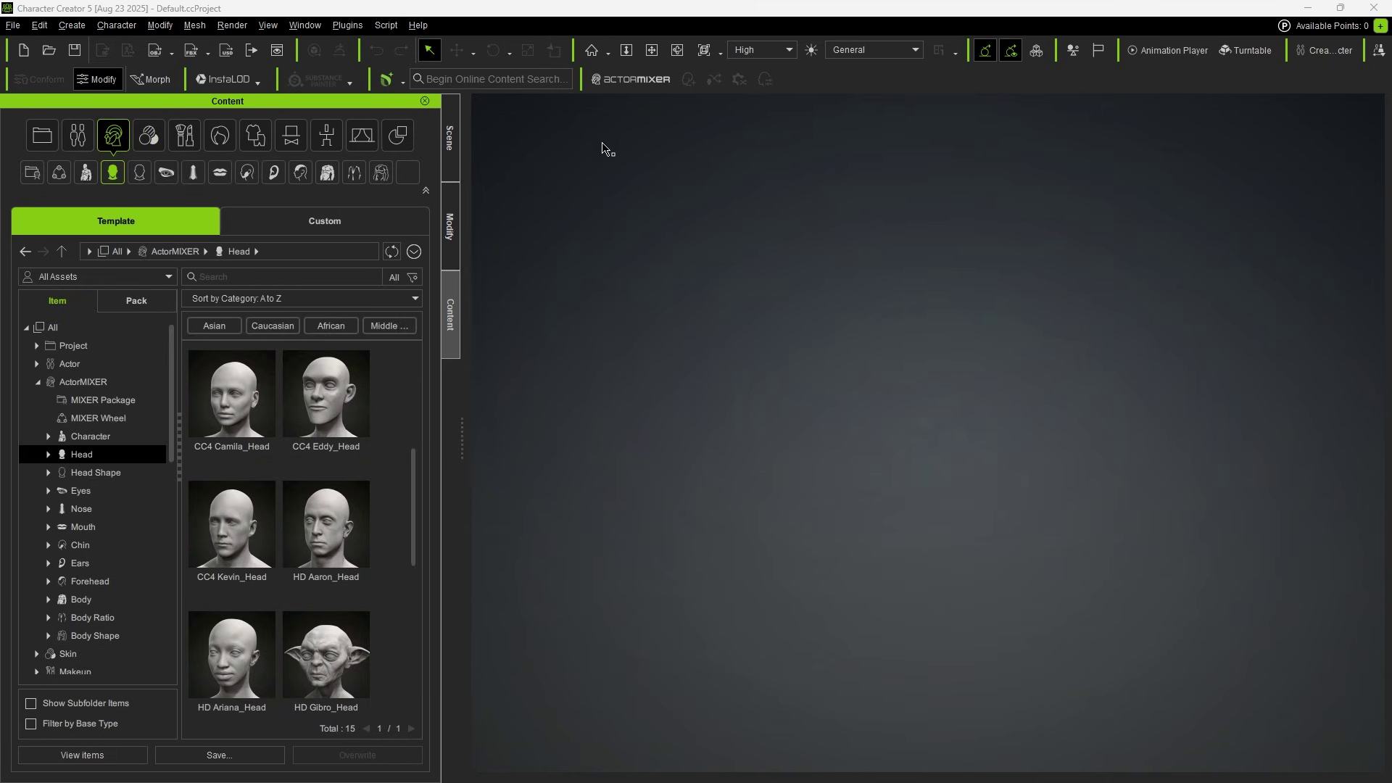
# Start a new ActorMIXER mix from the Base Male starting base.
pyautogui.click(622, 89)
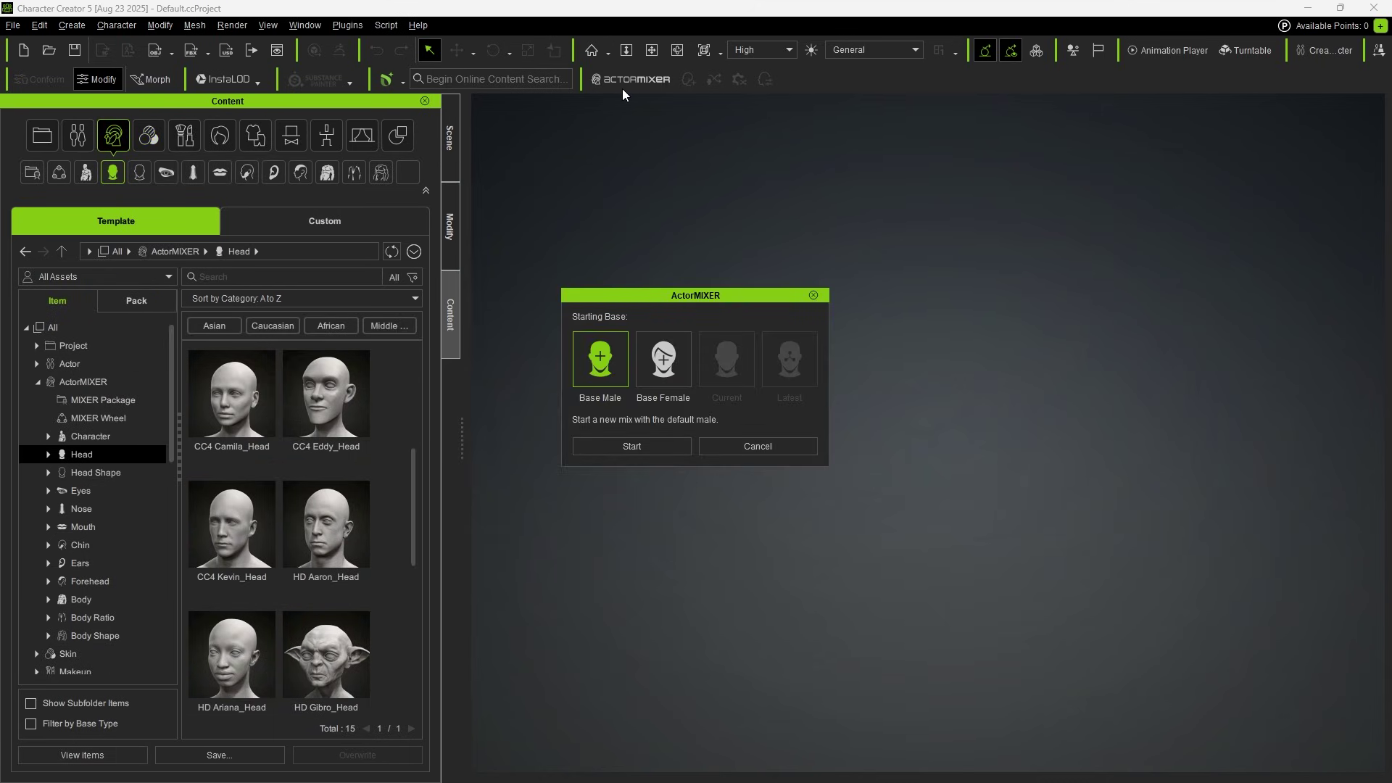
pyautogui.click(664, 444)
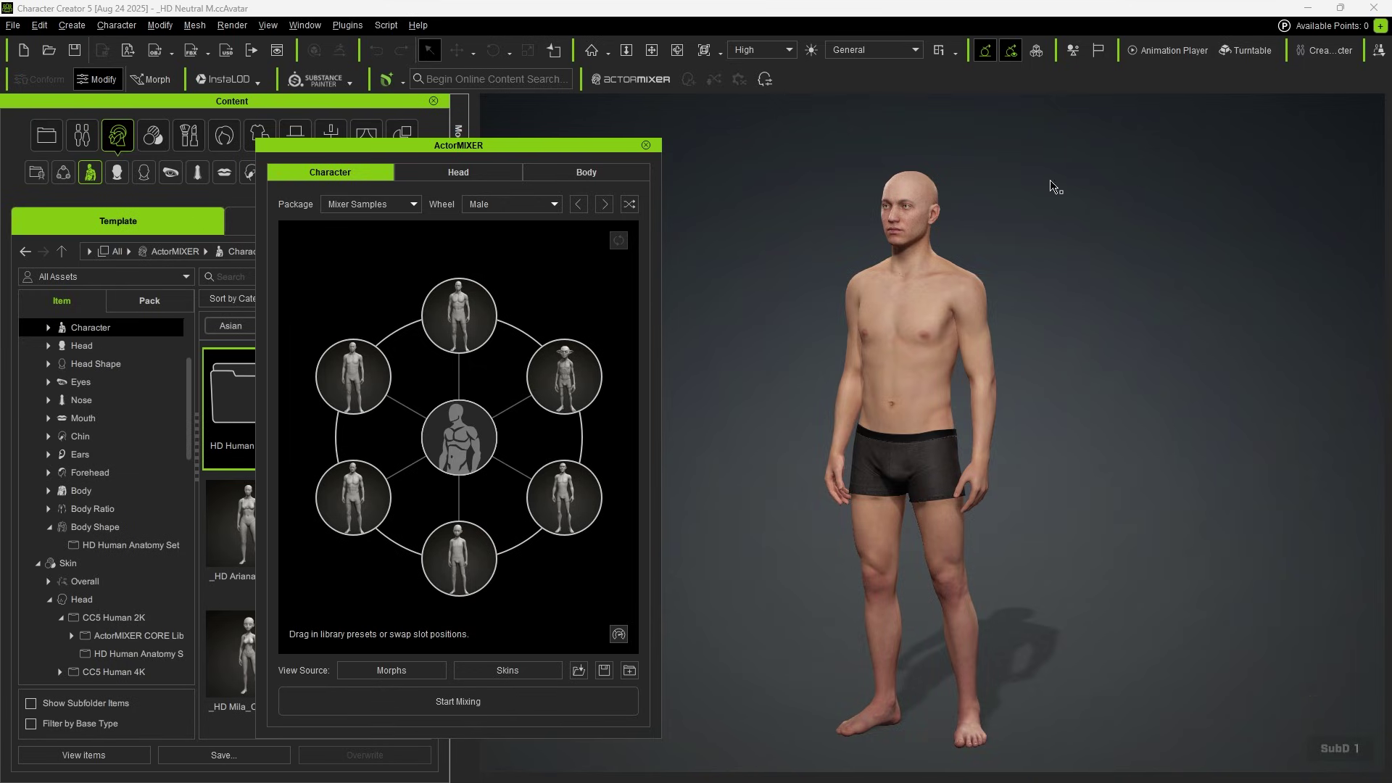
# Blend the male base into the upper-right goblin sample and raise the mesh to SubD 2.
pyautogui.click(955, 54)
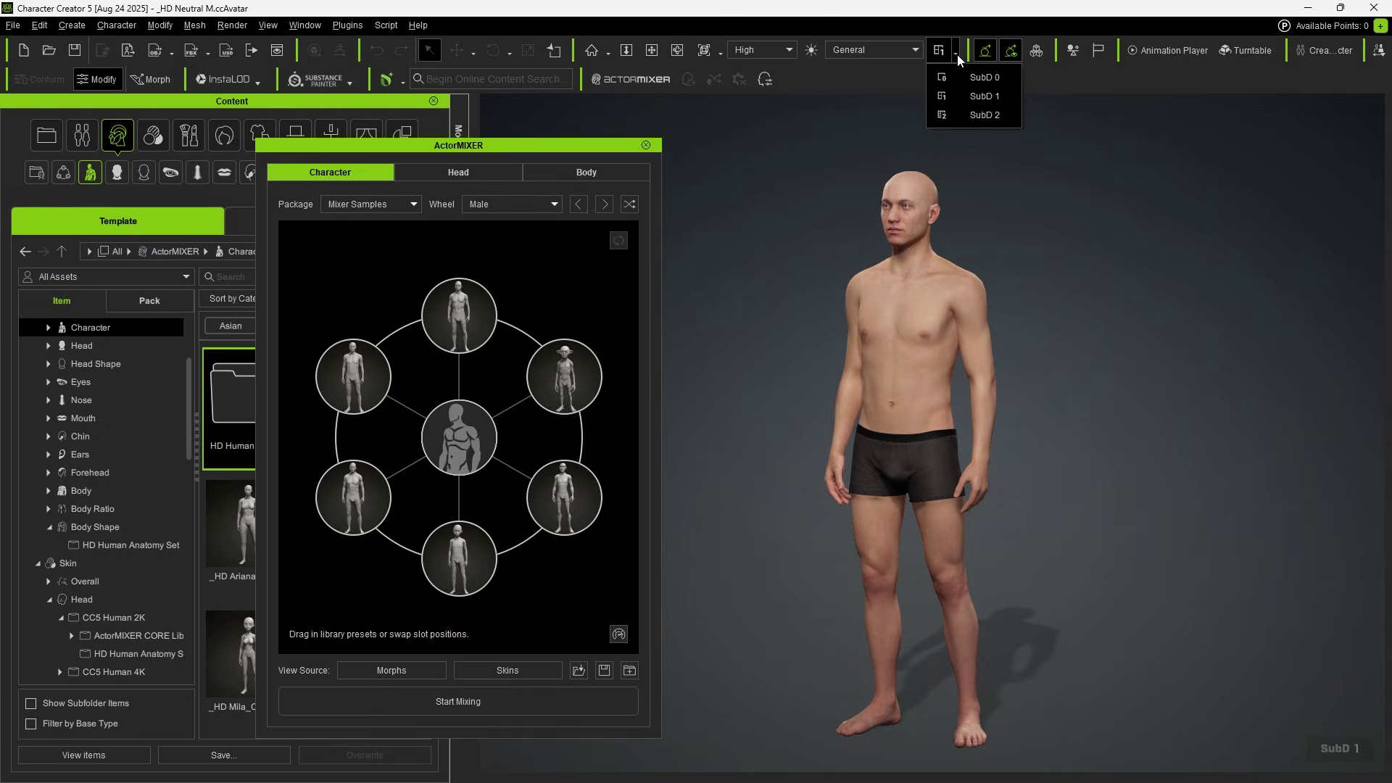
pyautogui.click(957, 54)
pyautogui.click(451, 712)
pyautogui.moveTo(459, 438); pyautogui.dragTo(390, 466)
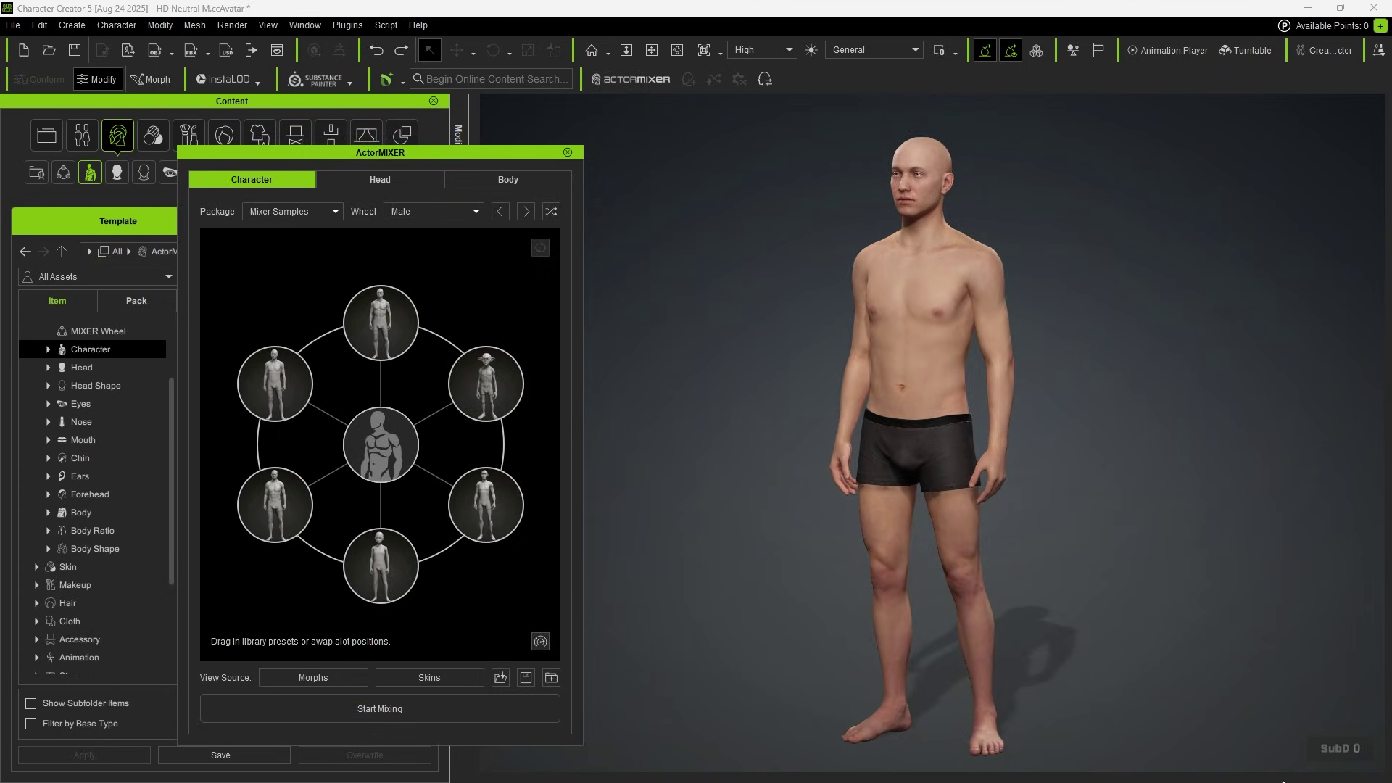
pyautogui.click(398, 711)
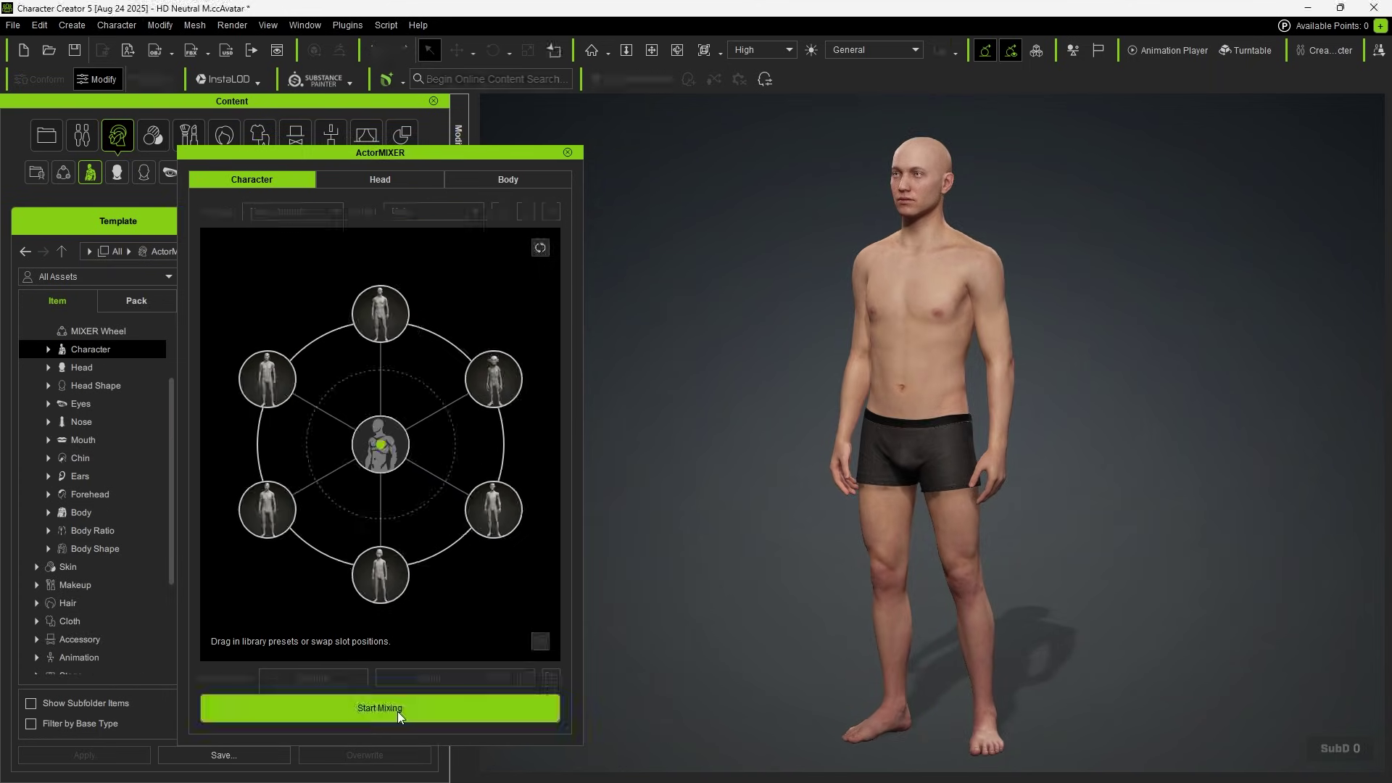
pyautogui.moveTo(381, 450); pyautogui.dragTo(463, 407)
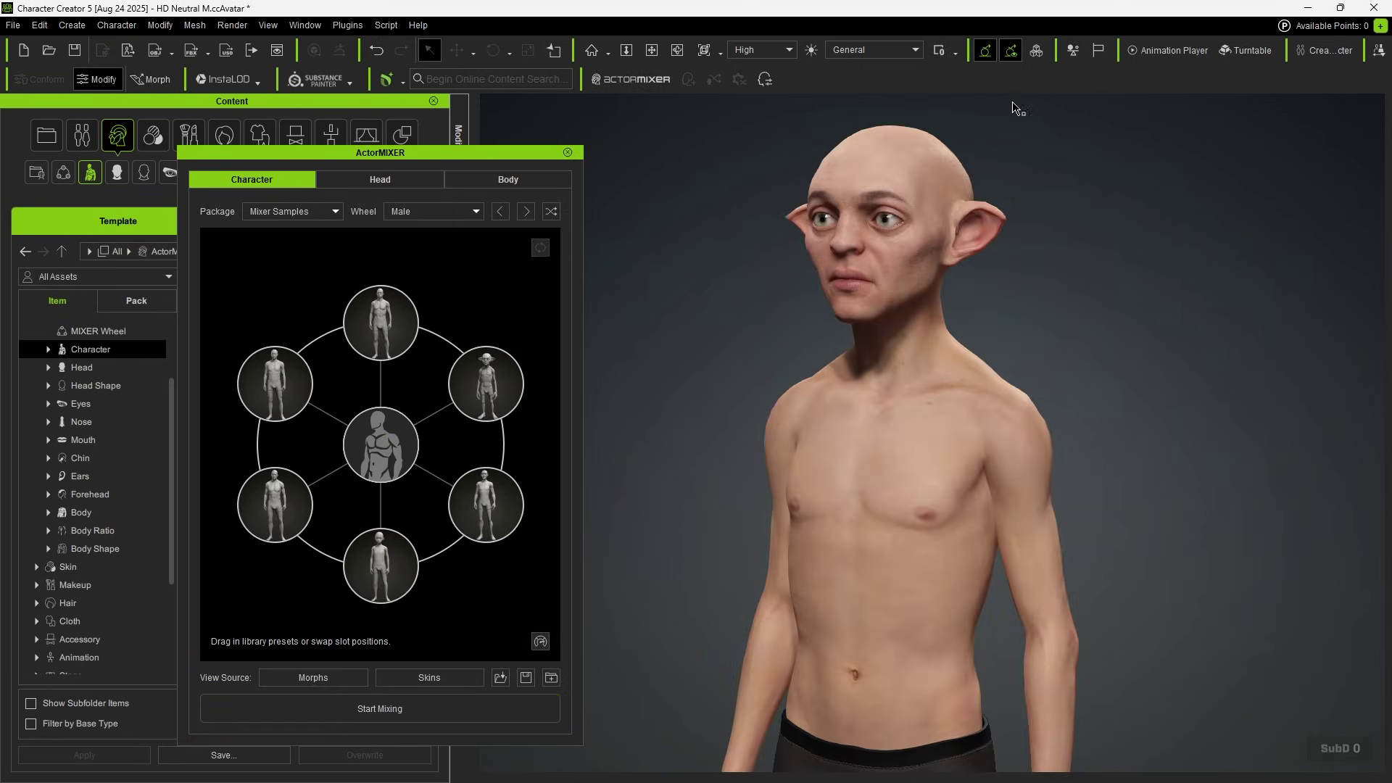
pyautogui.click(956, 53)
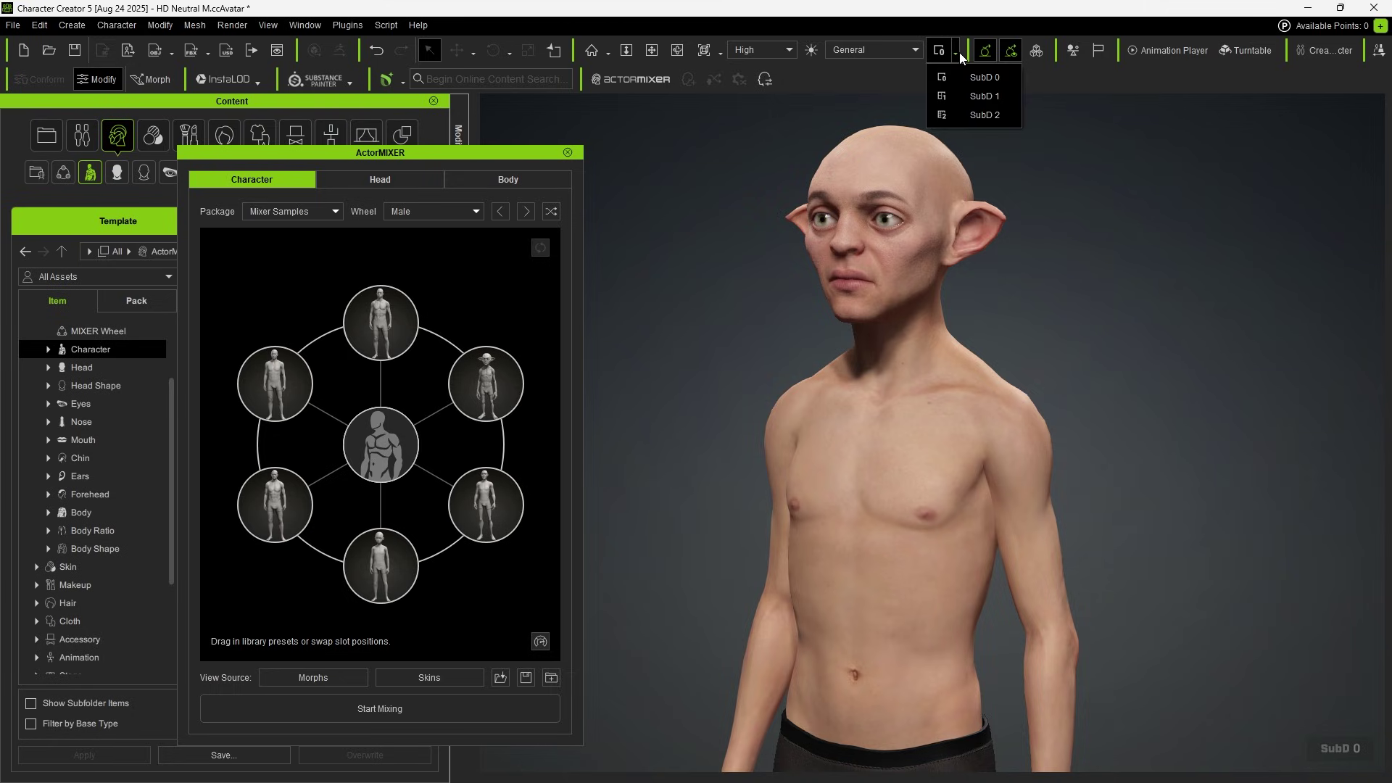
pyautogui.click(999, 116)
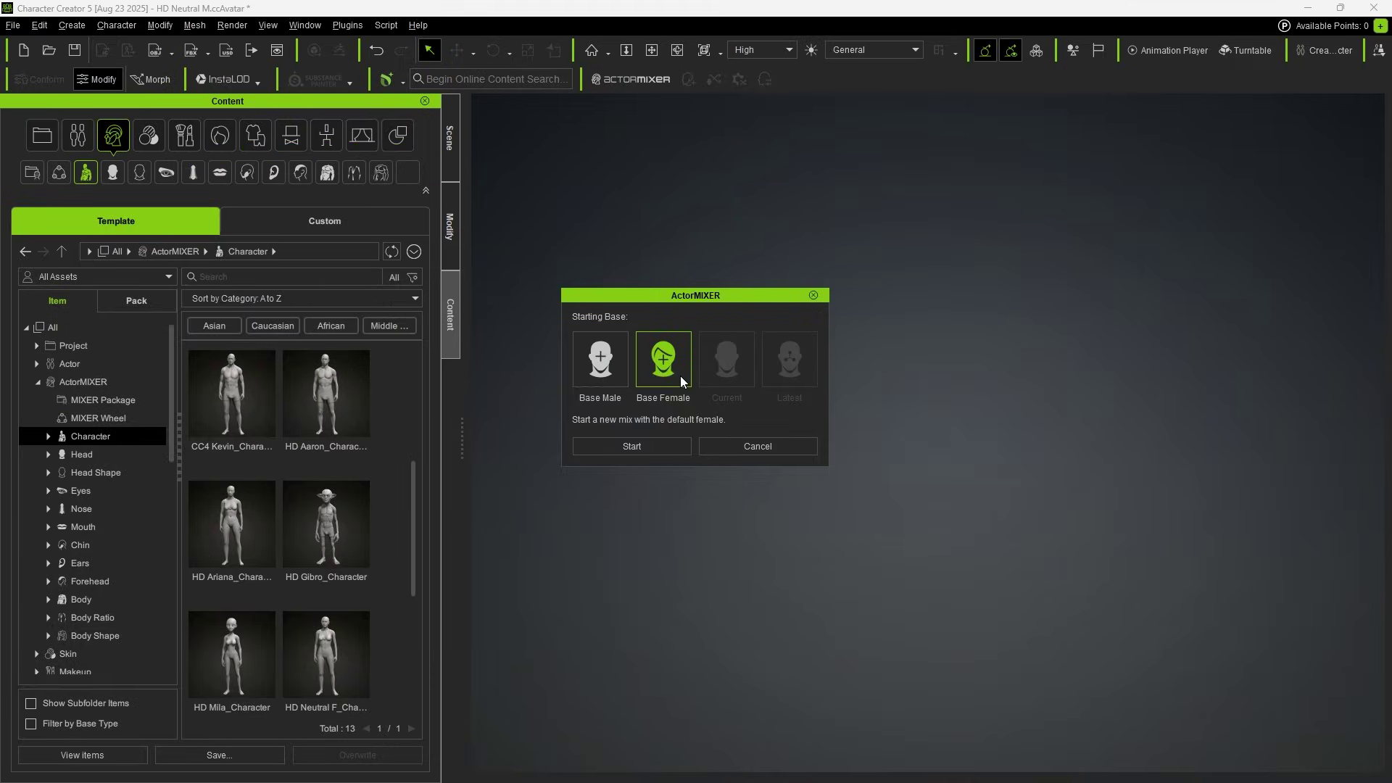
# Start from Base Female, switch to the Female wheel, and blend toward the upper-right sample.
pyautogui.click(660, 445)
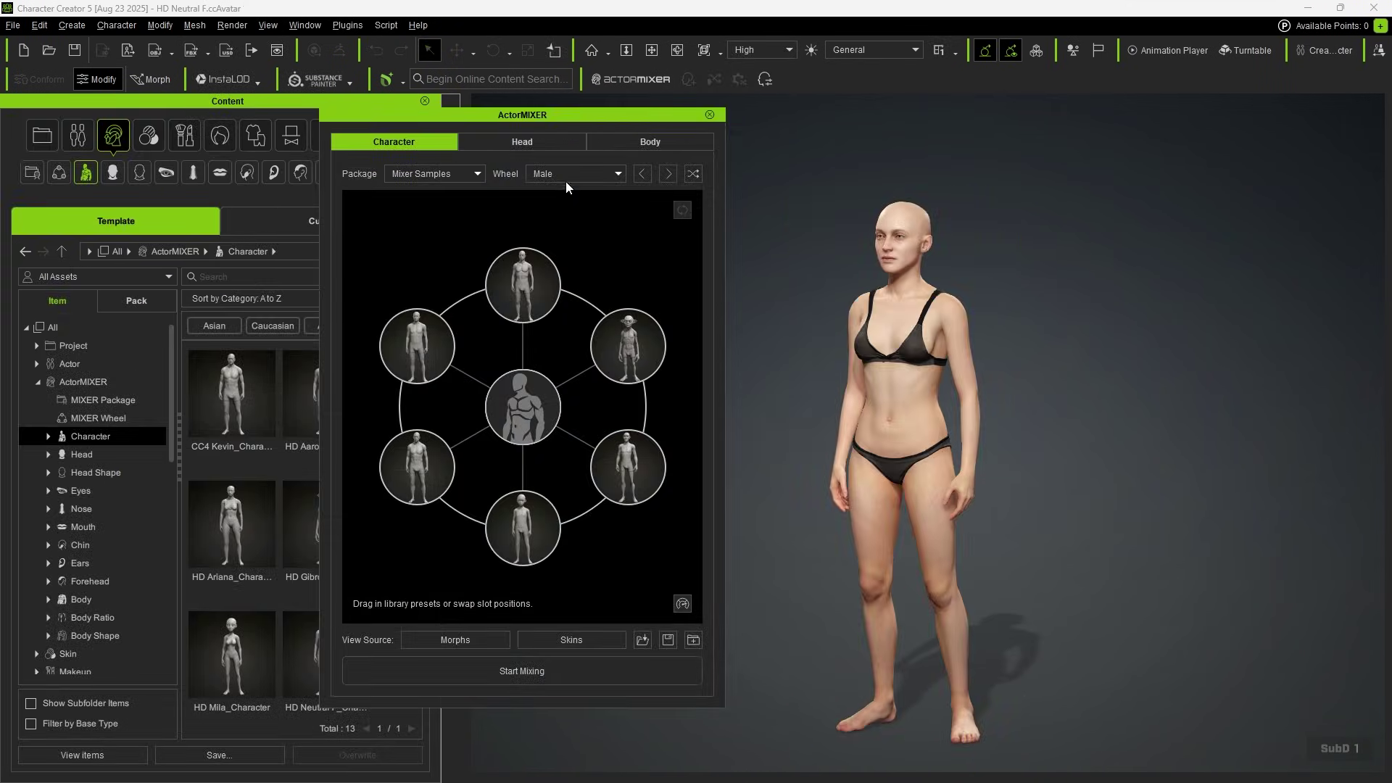
pyautogui.click(566, 182)
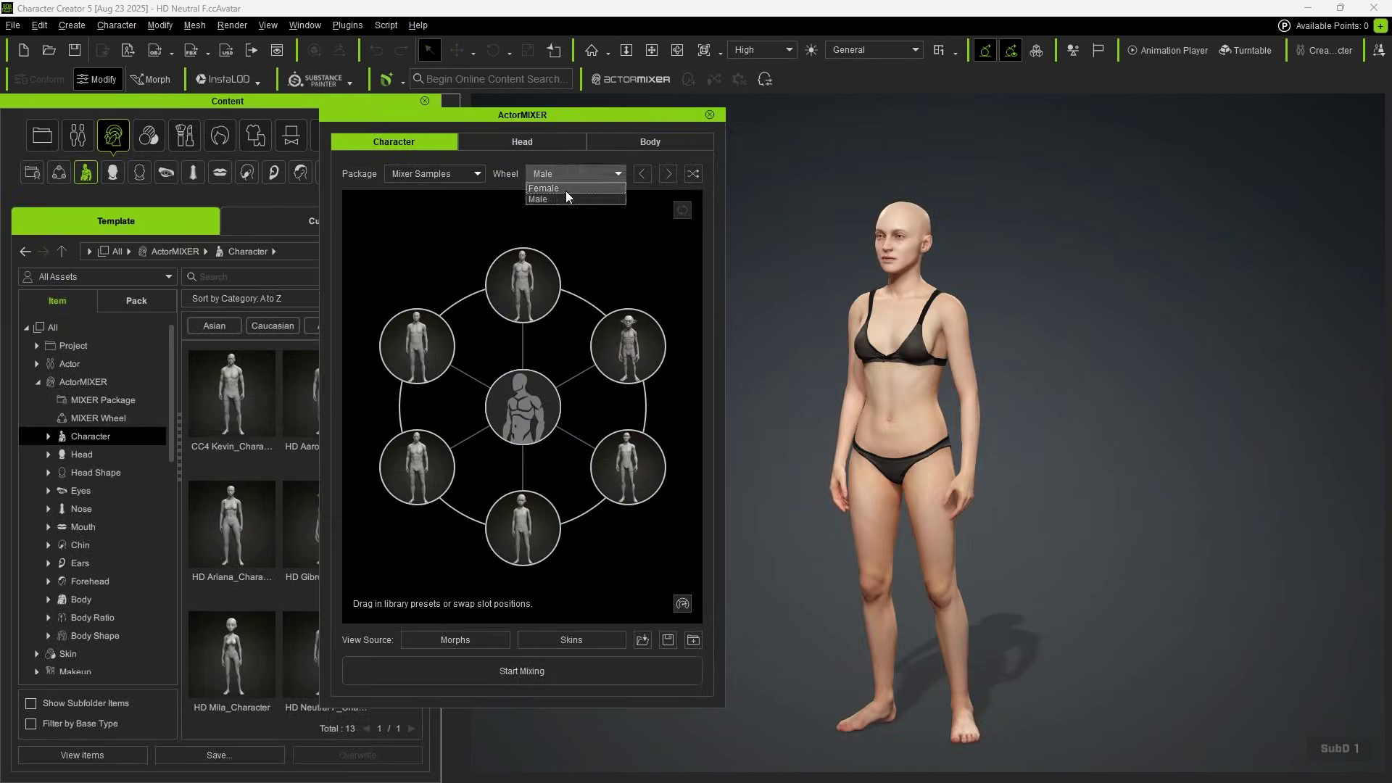
pyautogui.click(565, 190)
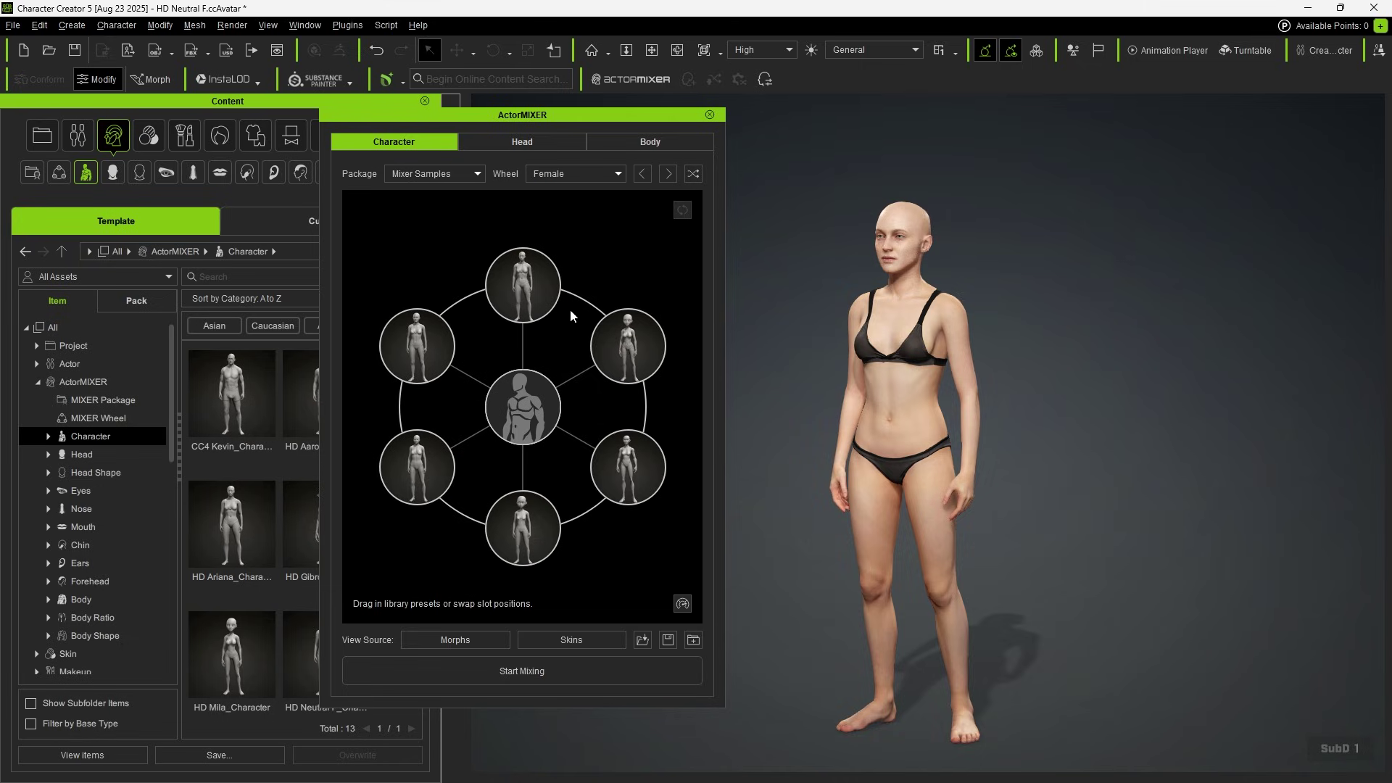
pyautogui.click(548, 673)
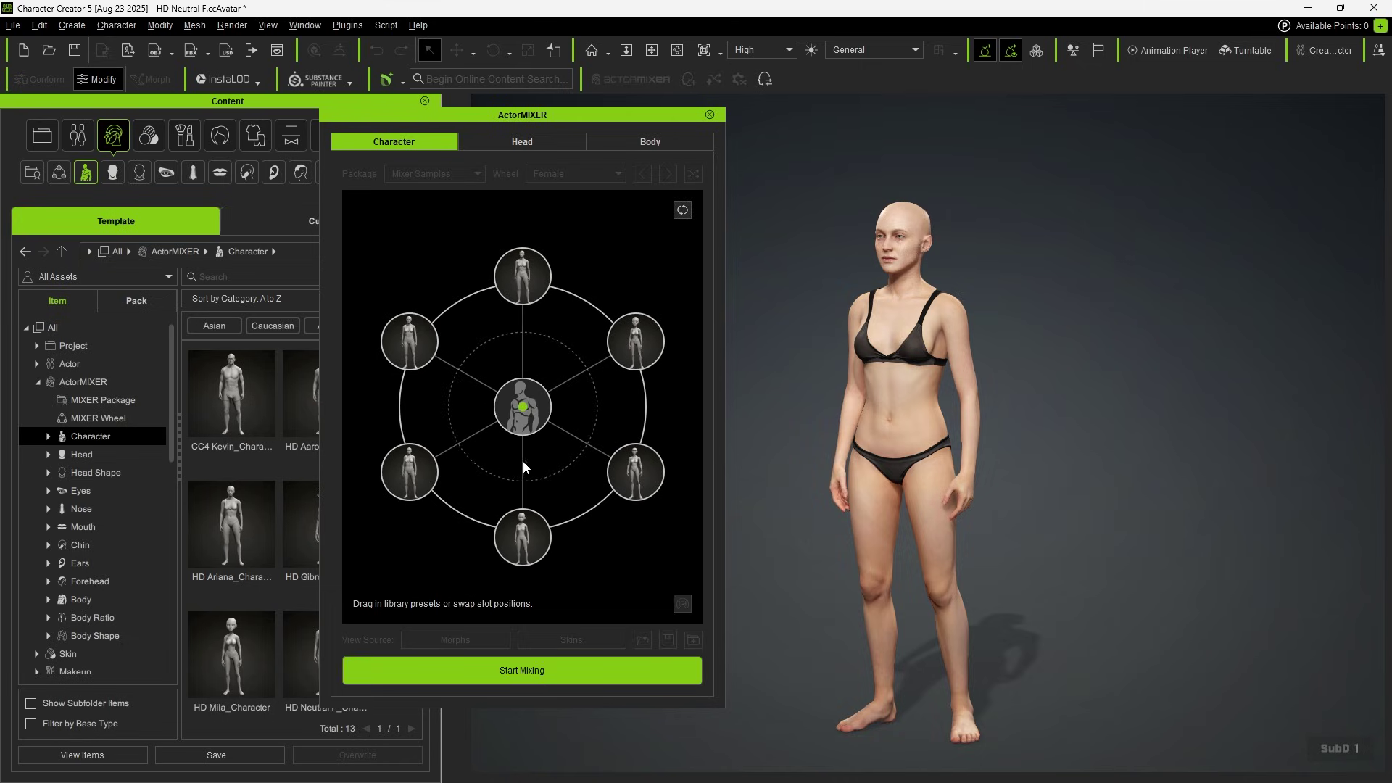
pyautogui.moveTo(522, 407); pyautogui.dragTo(461, 443)
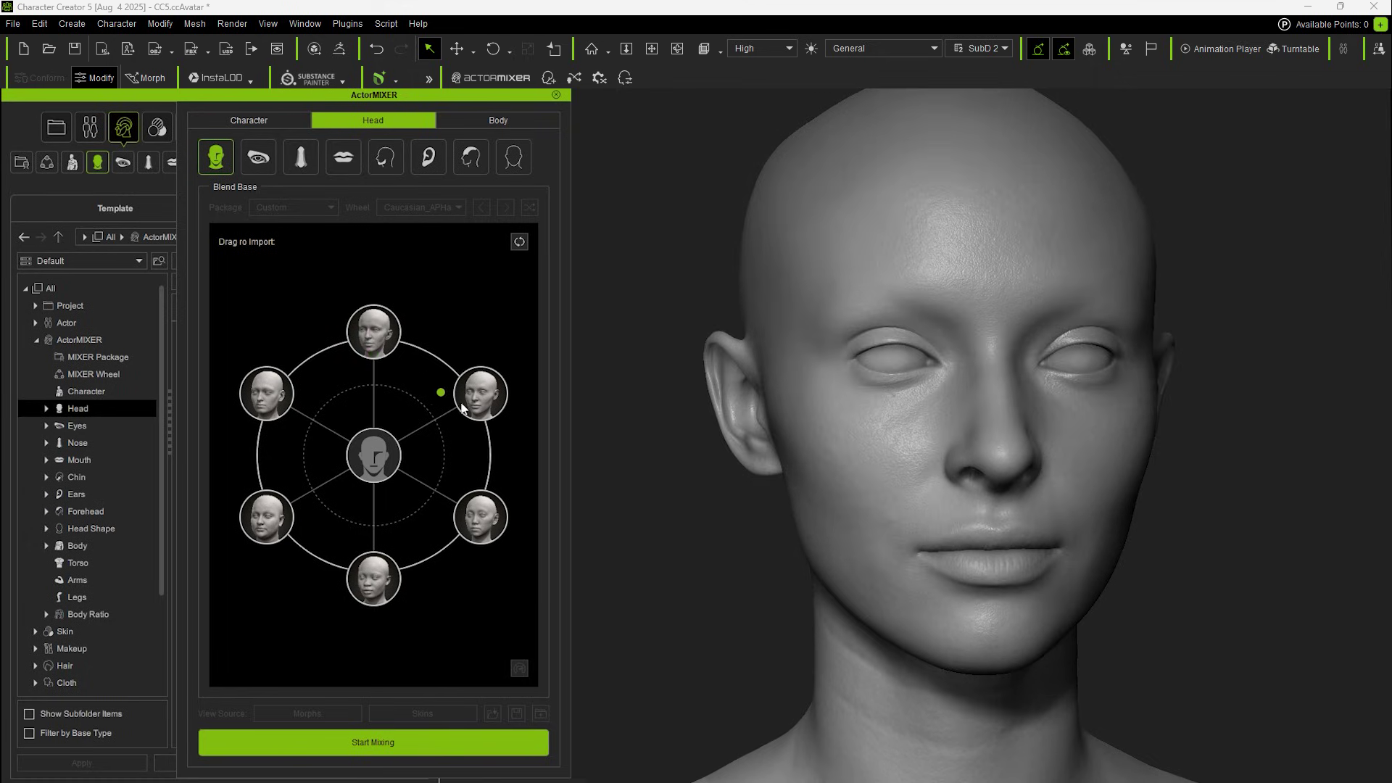
# Drag the head blend from the upper-right sample toward the bottom head sample to reshape the face.
pyautogui.moveTo(462, 408); pyautogui.dragTo(305, 297)
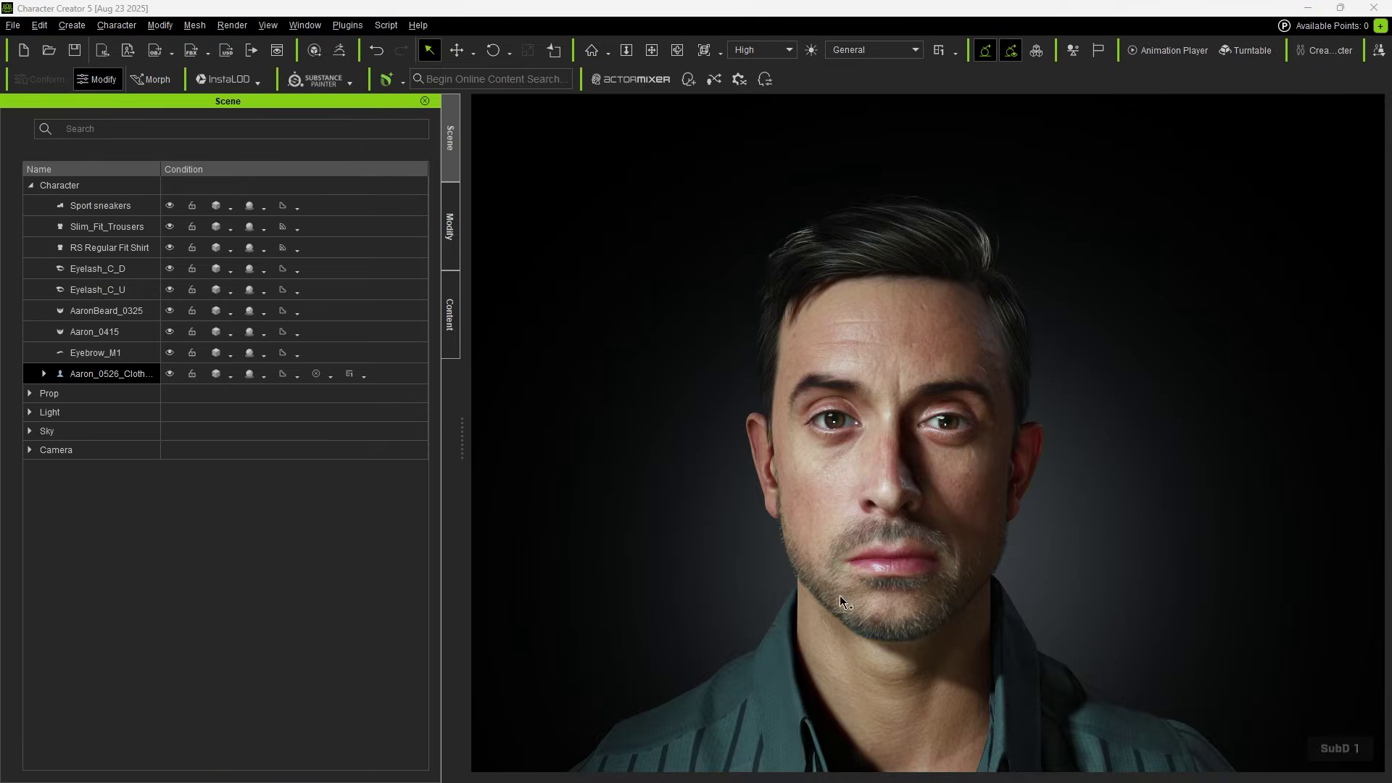
# Select all the hair, beard, clothing and accessory items and hide them.
pyautogui.click(138, 208)
pyautogui.keyDown('shift'); pyautogui.click(123, 353); pyautogui.keyUp('shift')
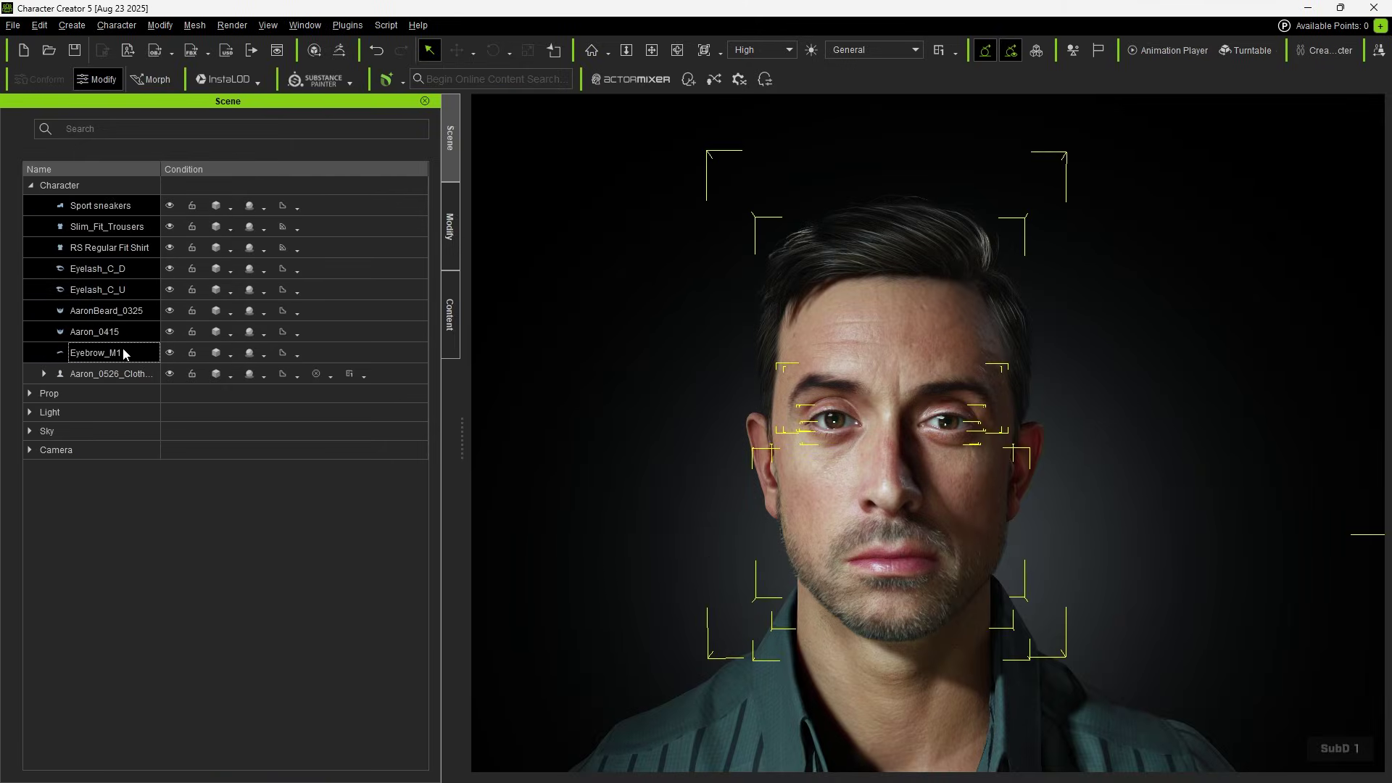
pyautogui.click(170, 354)
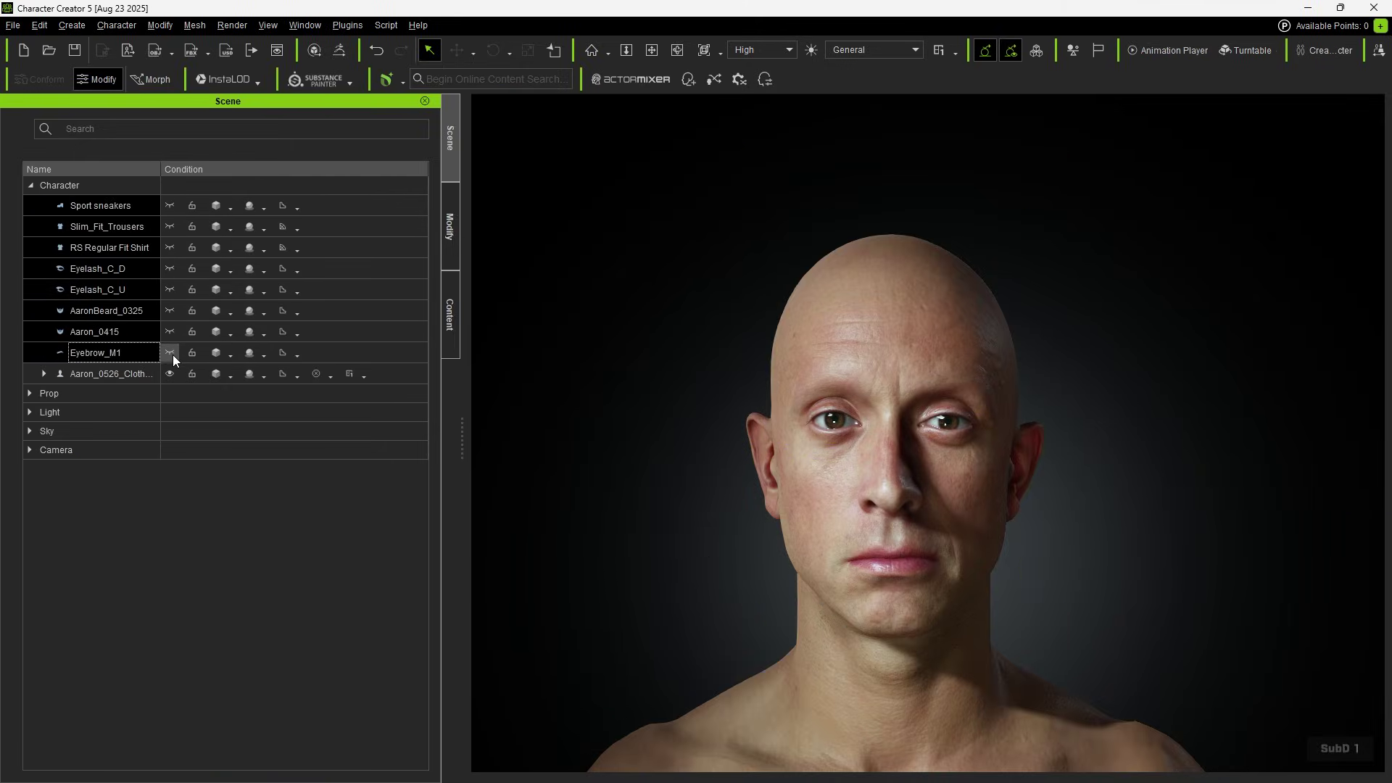
# Apply the Grayscale A atmosphere and the Mannequin Gray material to the character.
pyautogui.click(451, 319)
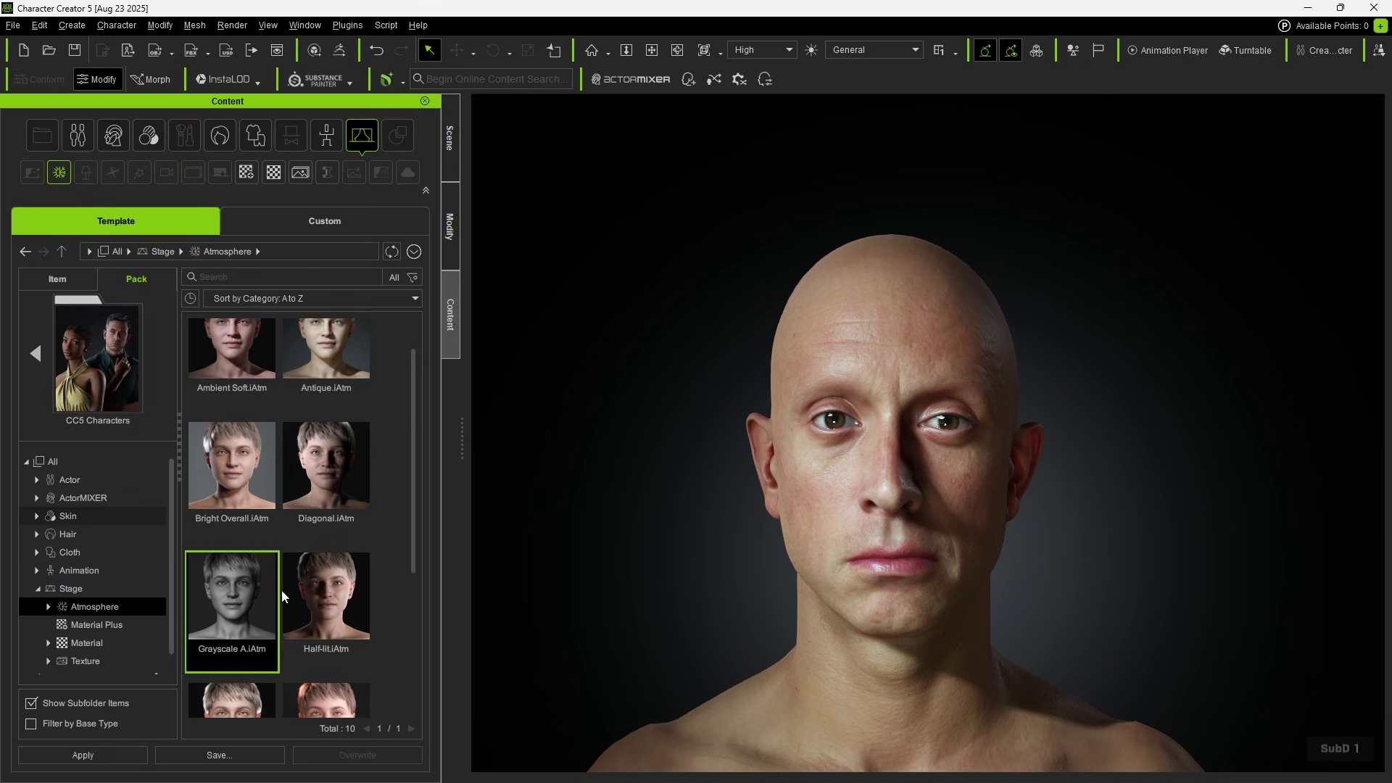
pyautogui.moveTo(232, 609); pyautogui.dragTo(663, 560)
pyautogui.click(133, 626)
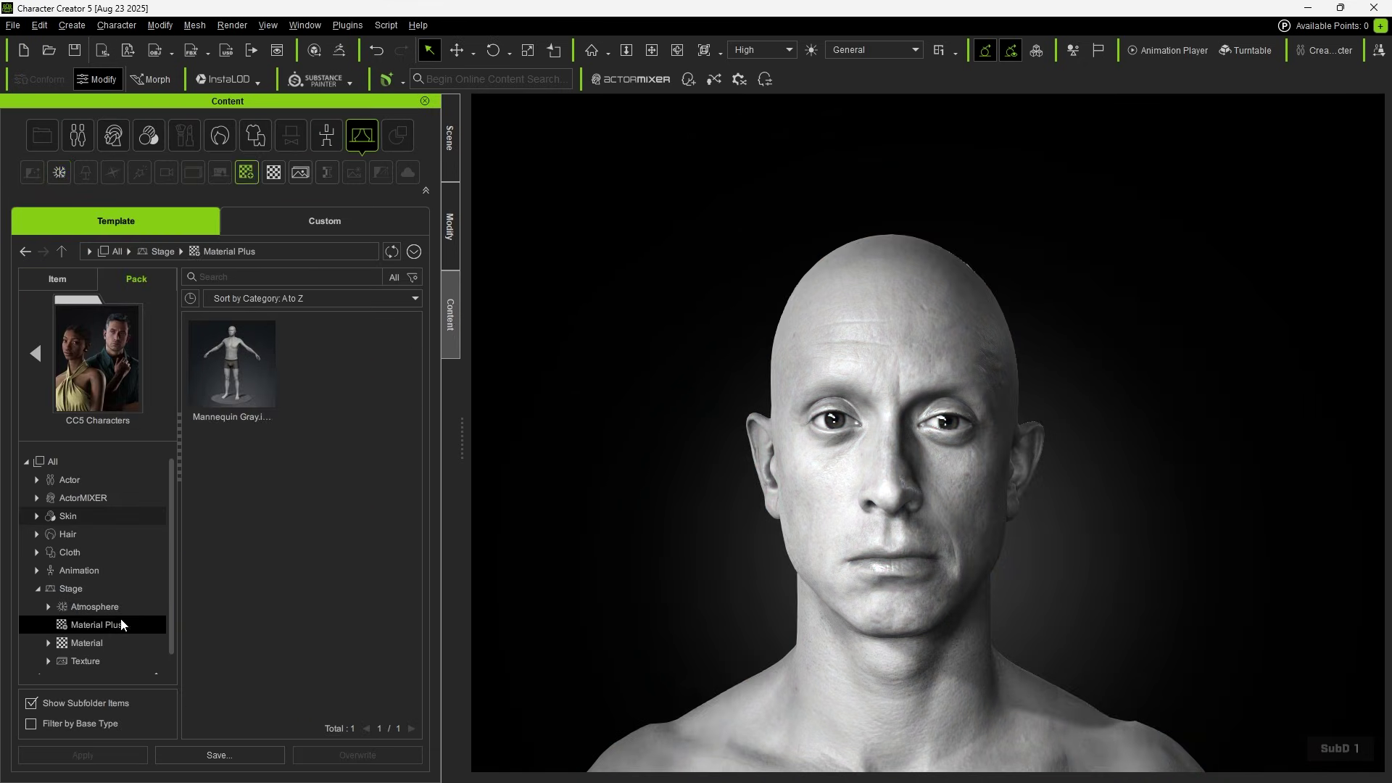
pyautogui.moveTo(245, 374); pyautogui.dragTo(851, 589)
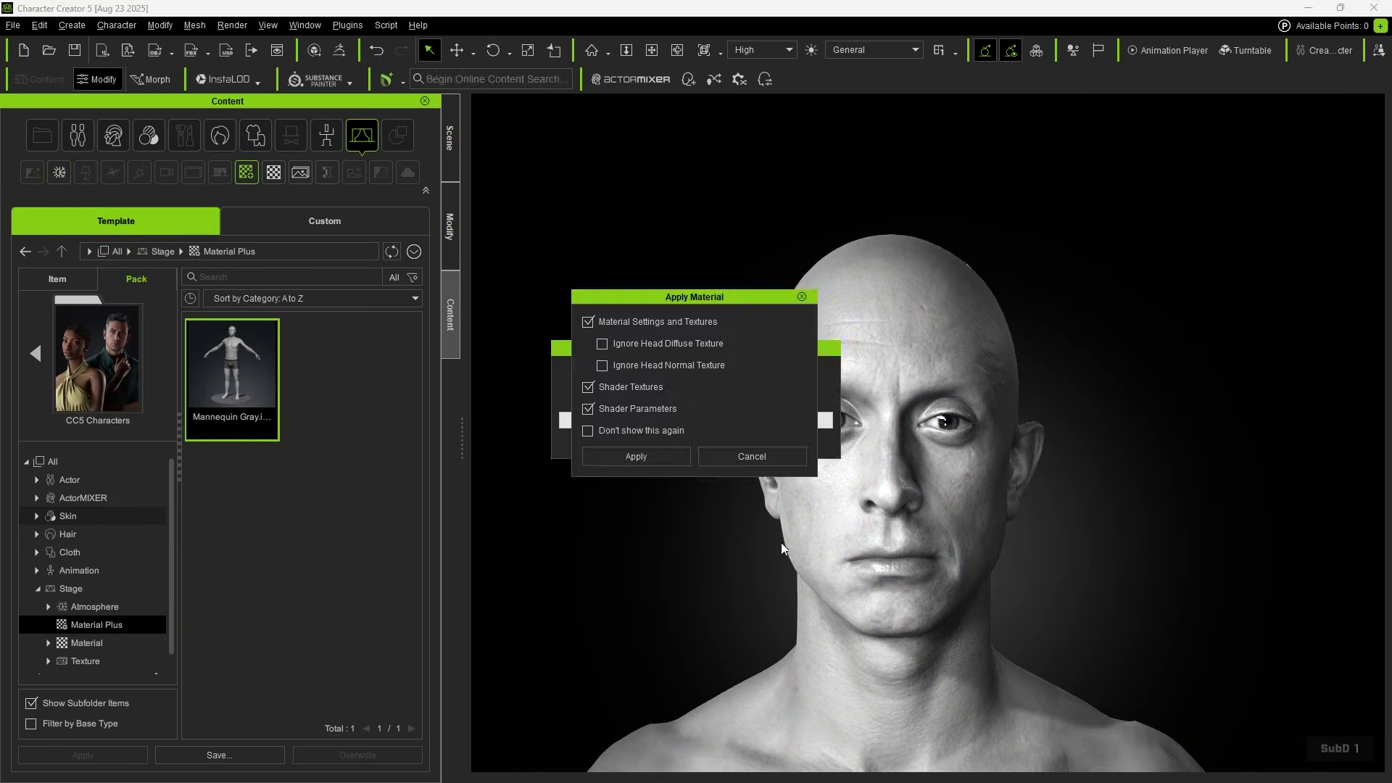
pyautogui.click(671, 458)
# Darken the material's diffuse colour to #151515.
pyautogui.click(92, 549)
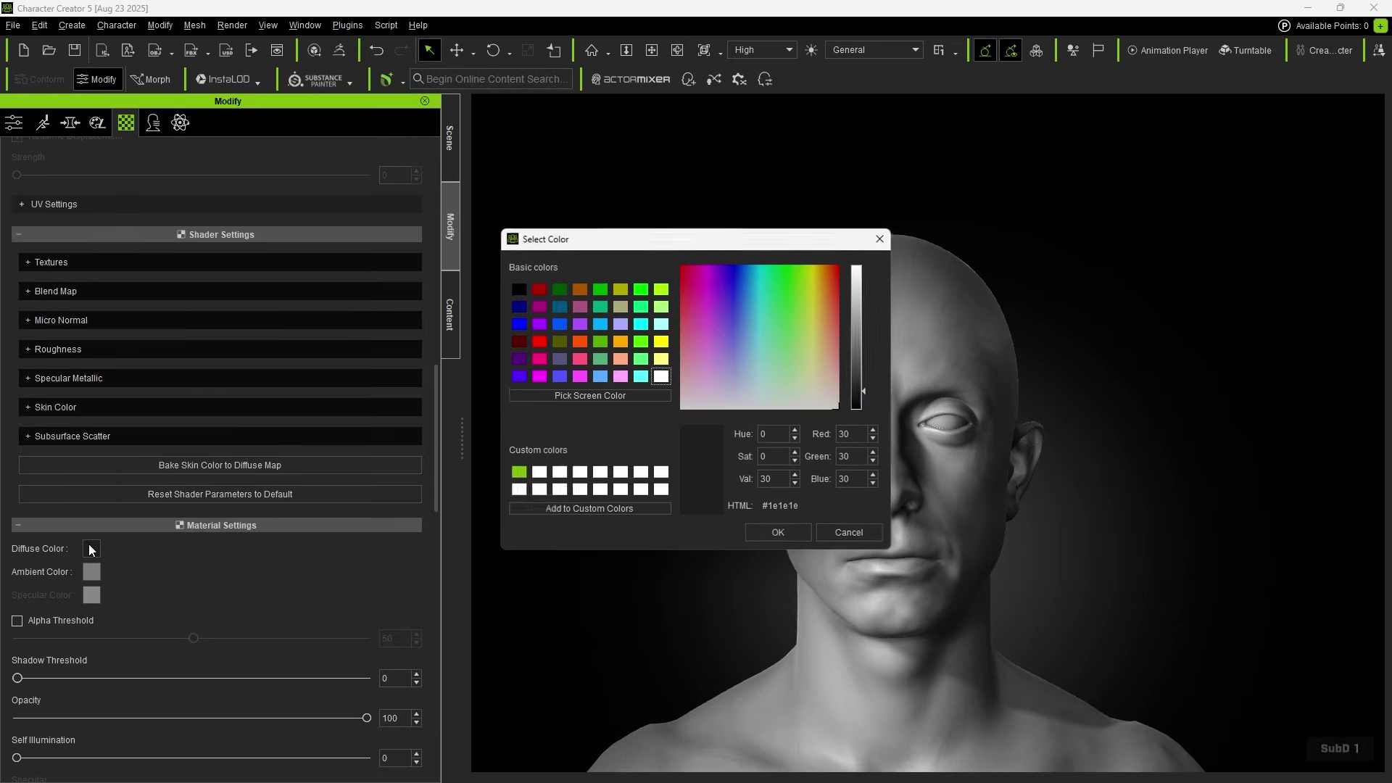
pyautogui.moveTo(709, 239); pyautogui.dragTo(321, 226)
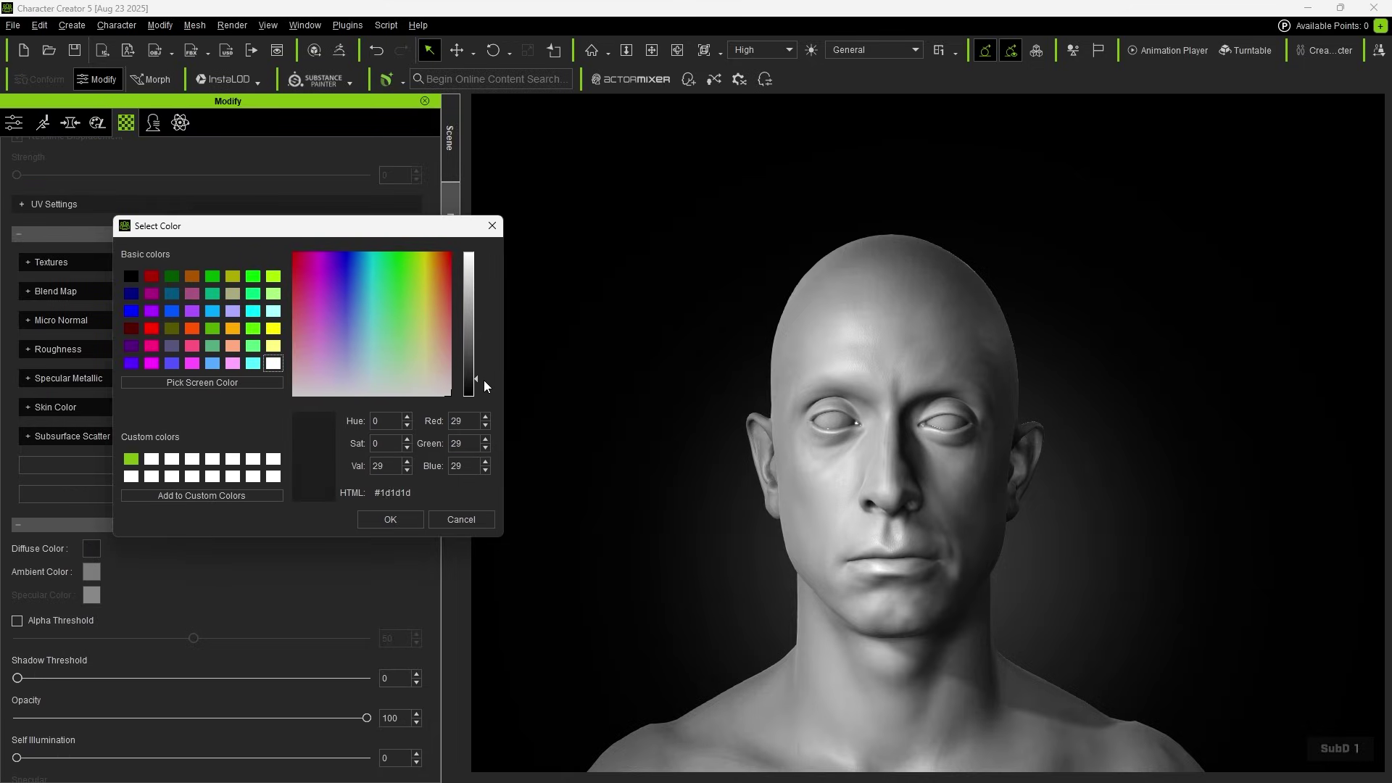
pyautogui.moveTo(485, 382); pyautogui.dragTo(486, 386)
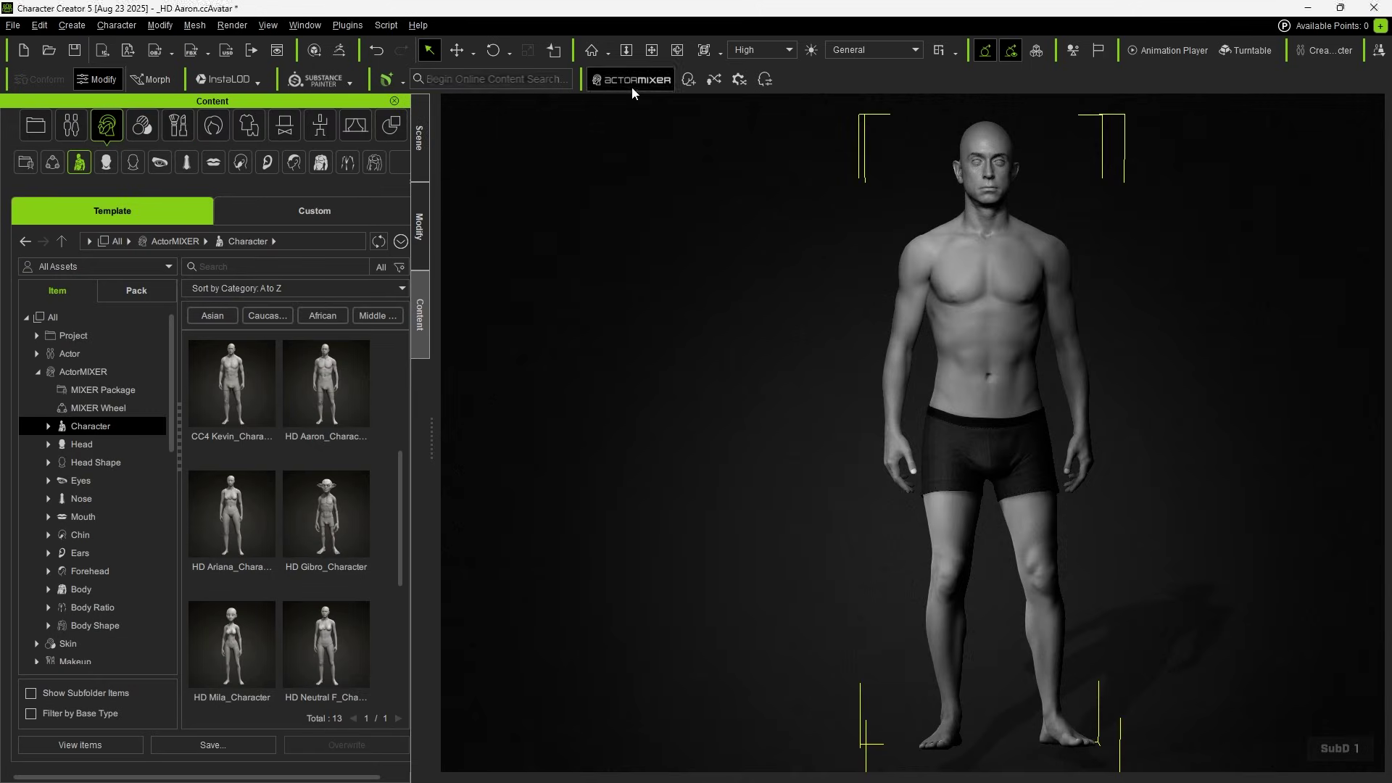
# Start an ActorMIXER mix from the Current character and blend the body toward an upper-right preset.
pyautogui.click(632, 84)
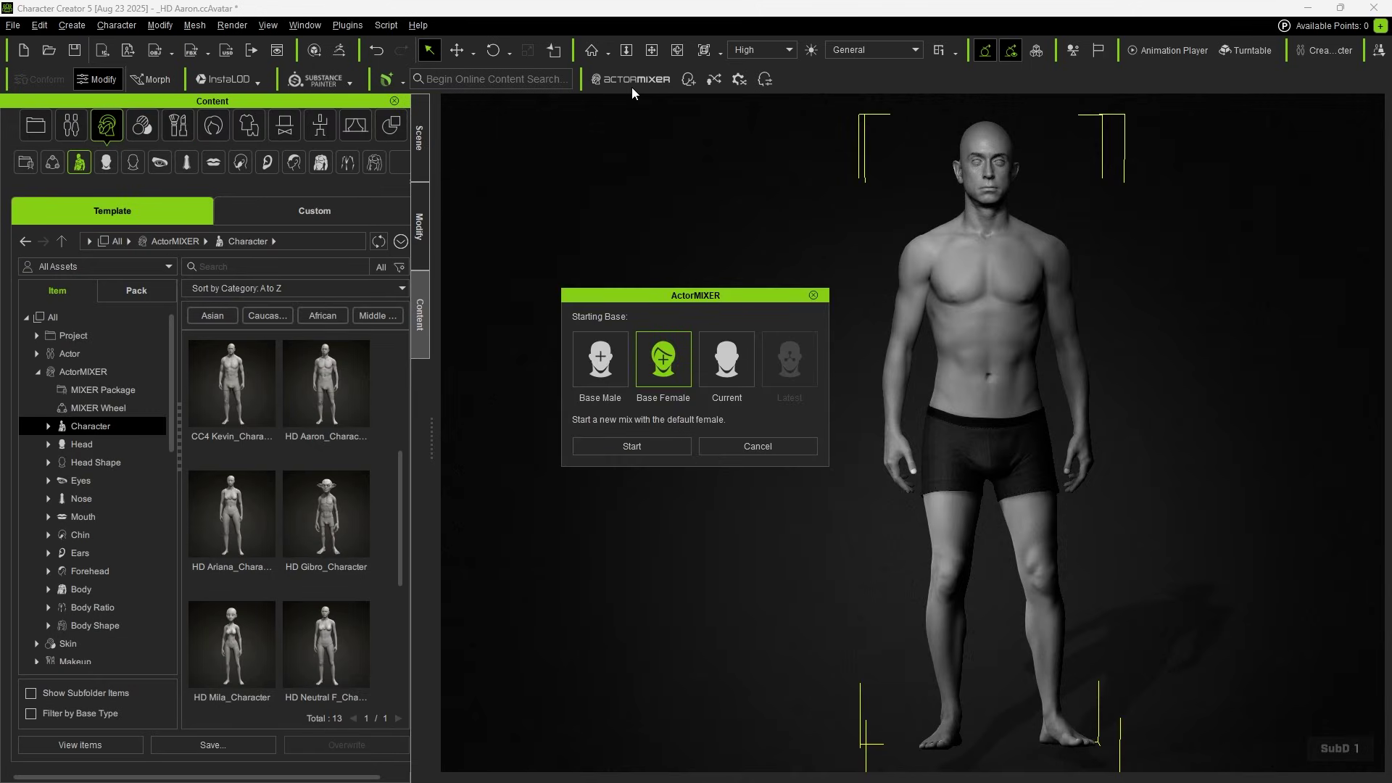
pyautogui.click(734, 354)
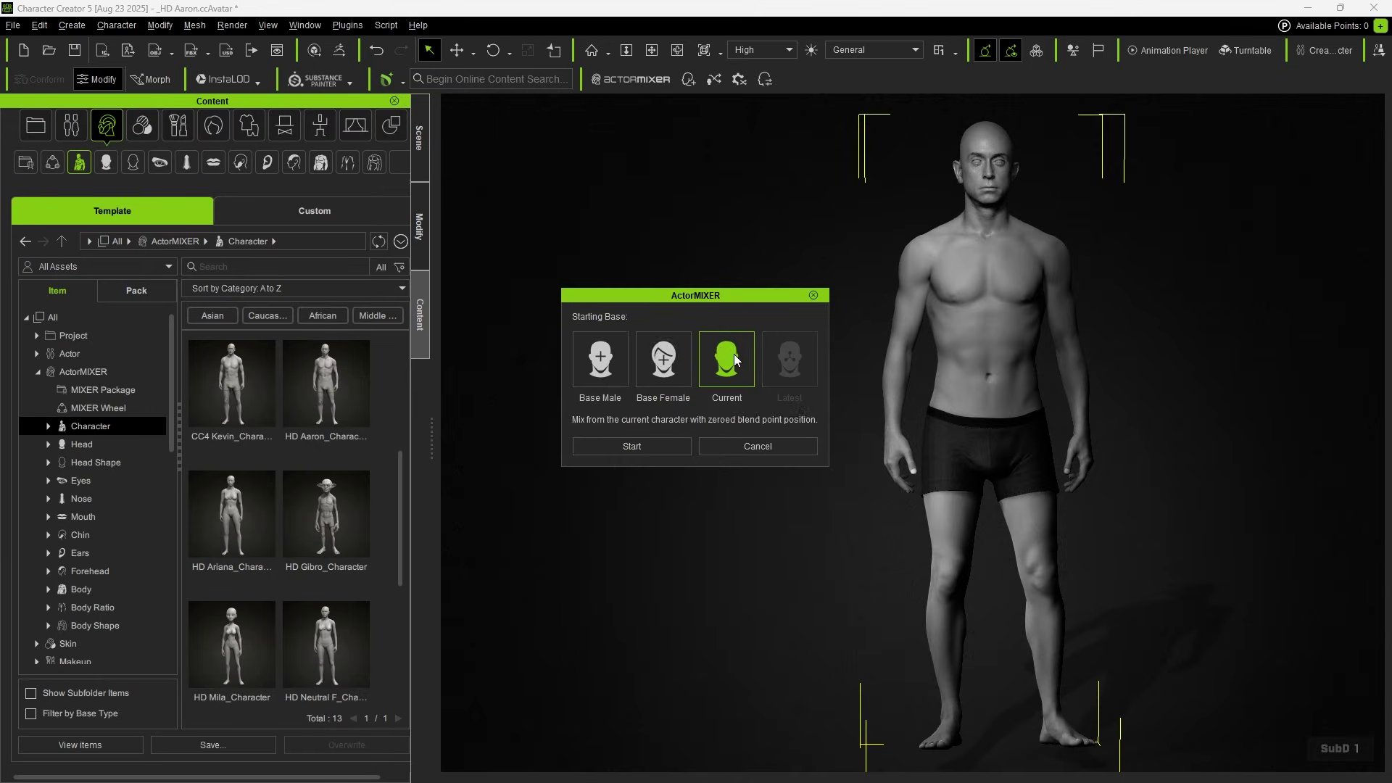
pyautogui.click(656, 448)
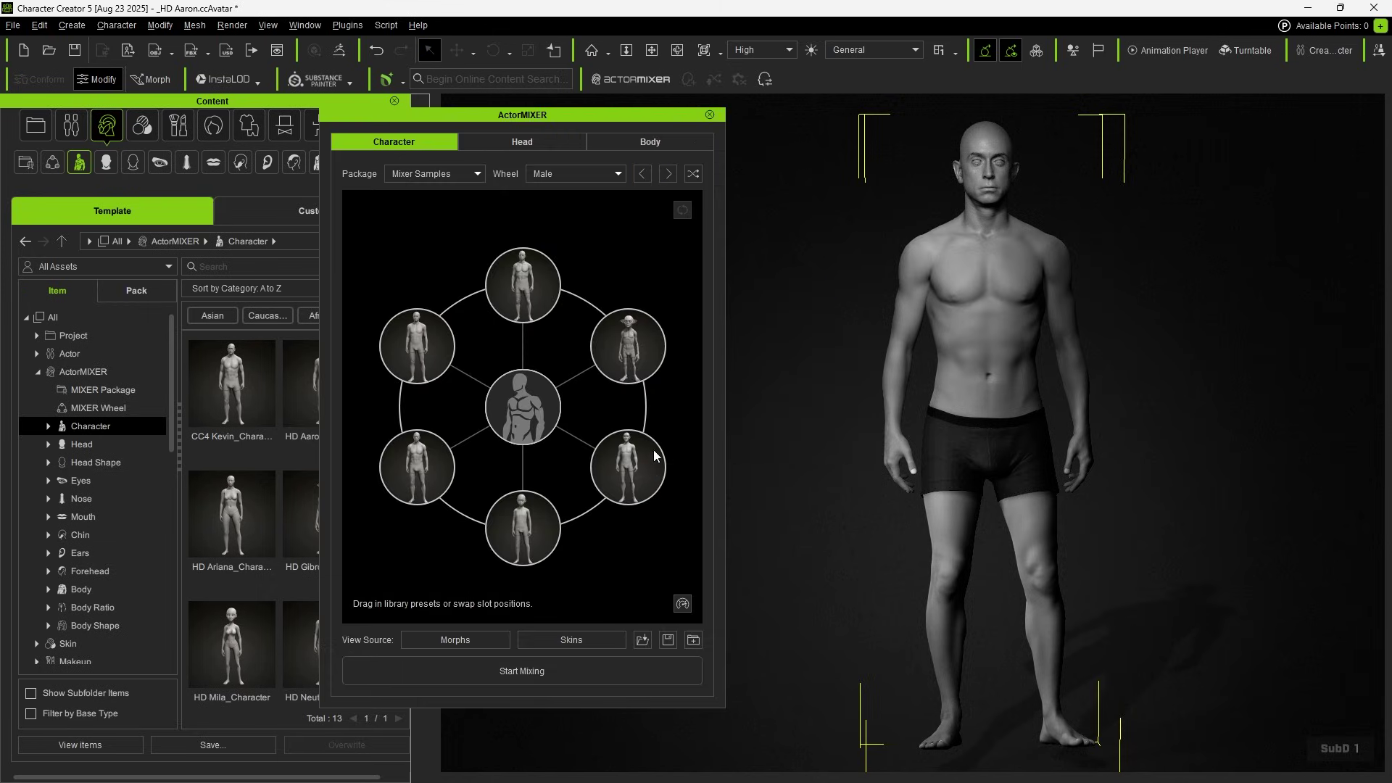
pyautogui.click(537, 668)
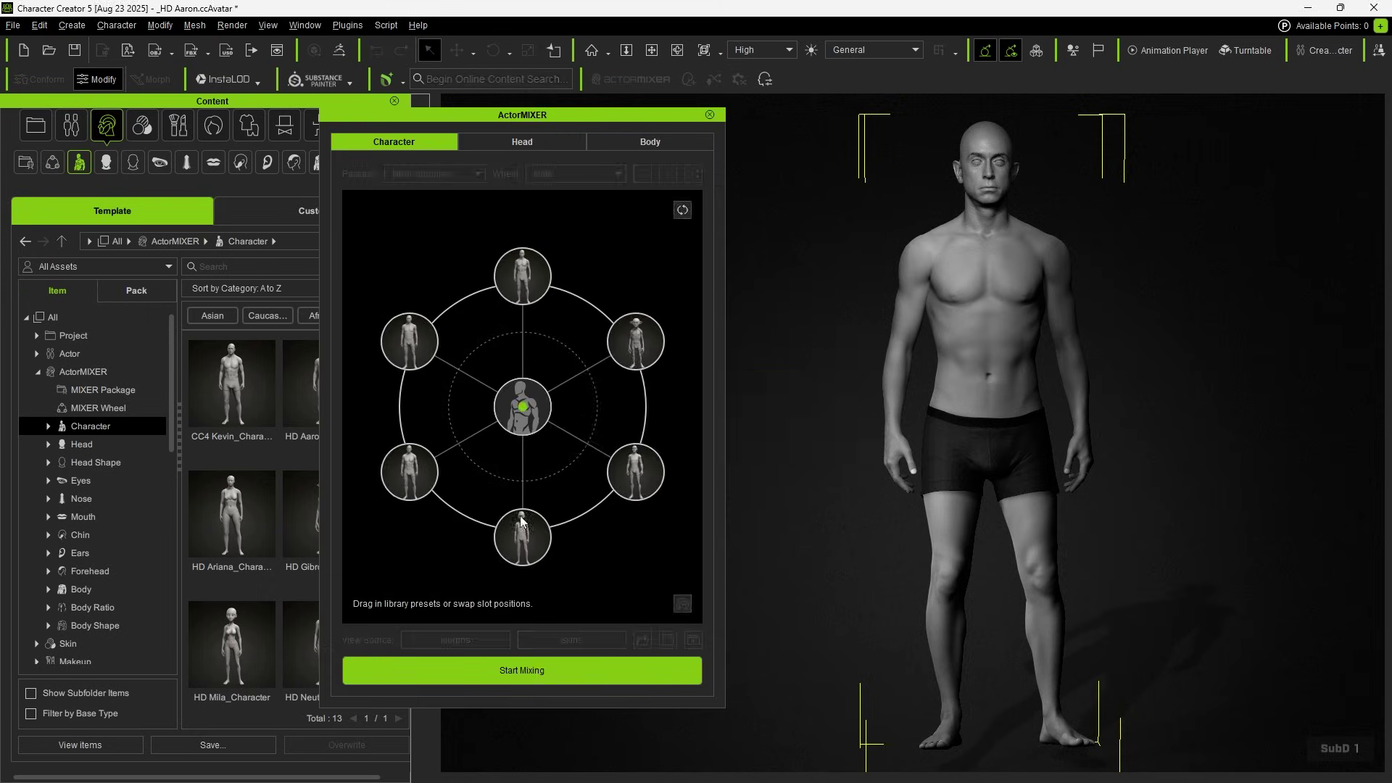
pyautogui.moveTo(529, 404); pyautogui.dragTo(454, 382)
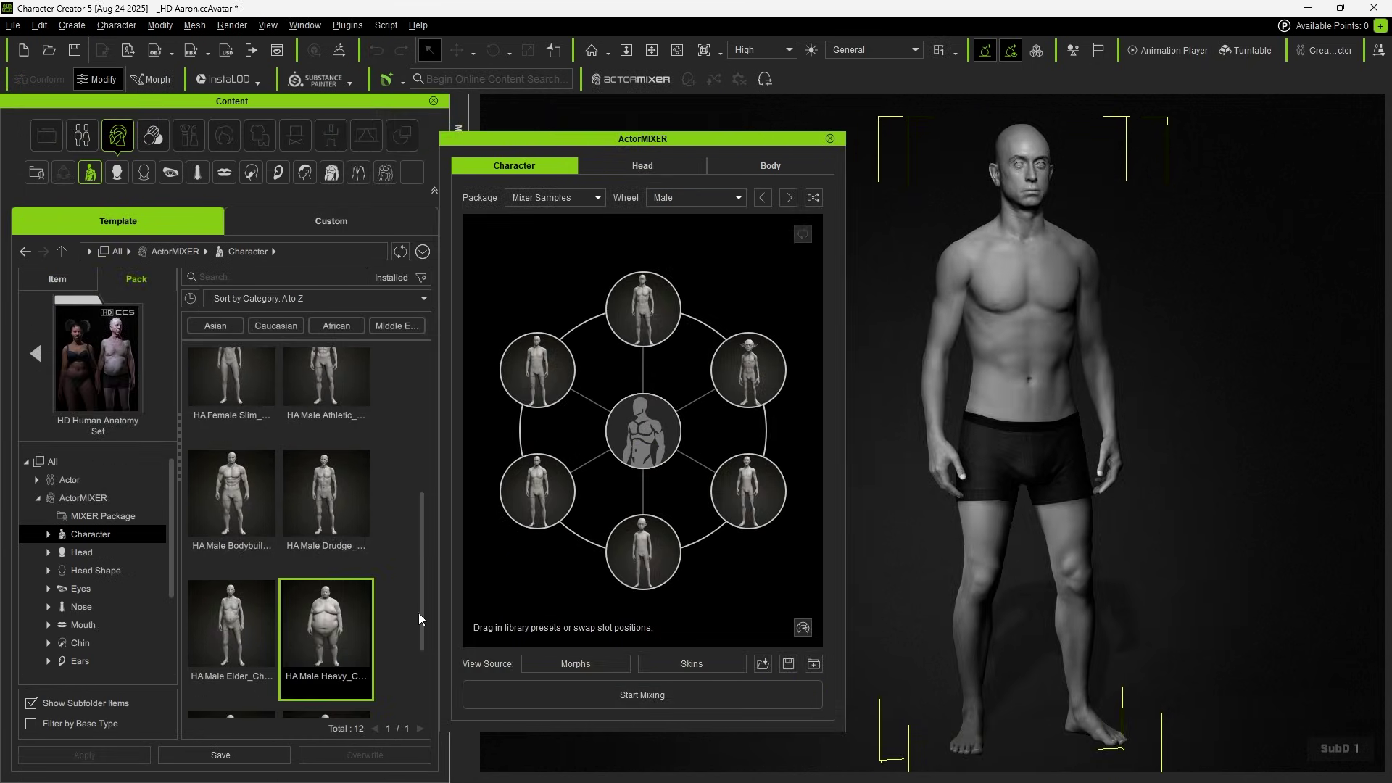
# Add the HA Male Heavy, Drudge and Bodybuilder presets to wheel slots.
pyautogui.moveTo(420, 619); pyautogui.dragTo(664, 550)
pyautogui.moveTo(342, 507); pyautogui.dragTo(745, 496)
pyautogui.moveTo(232, 493); pyautogui.dragTo(733, 362)
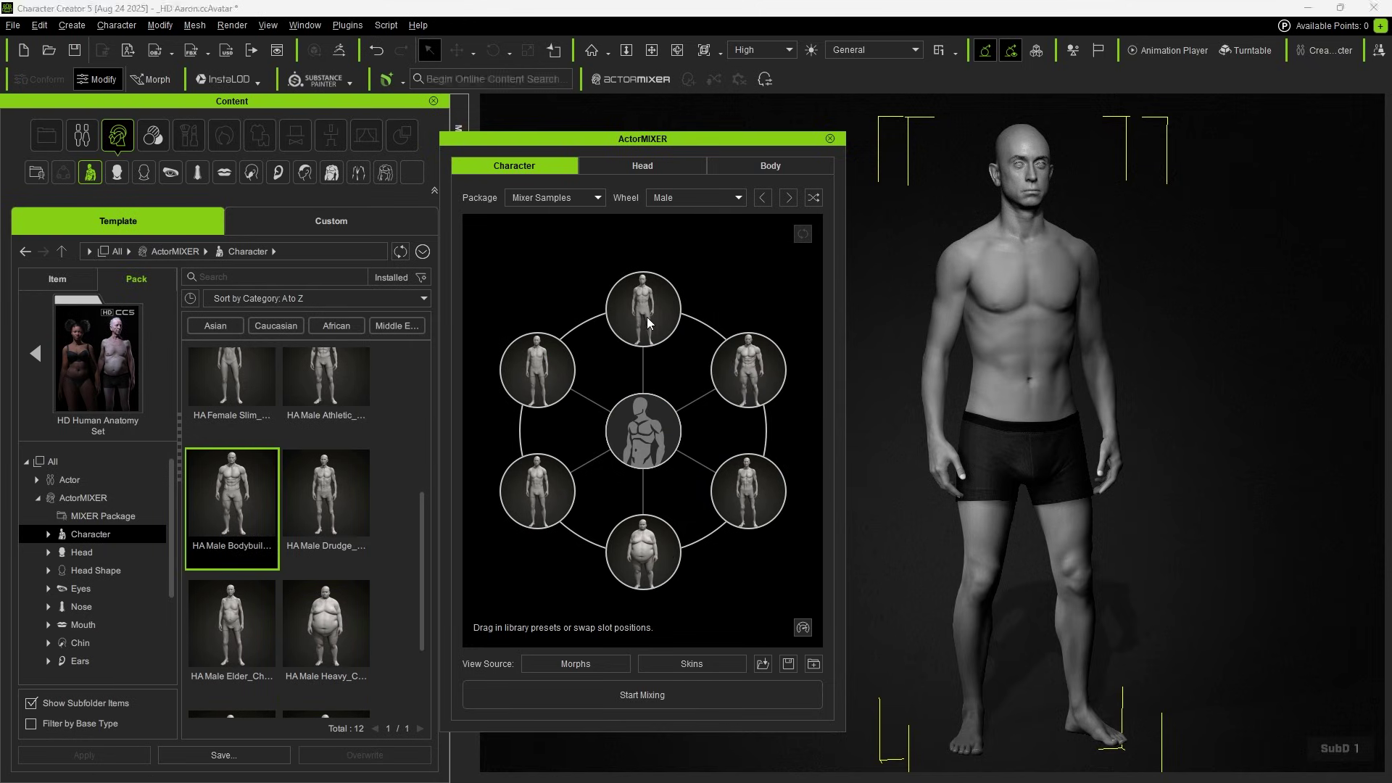
# Remove the top and upper-left presets from the wheel, then move the remaining presets between slots.
pyautogui.rightClick(647, 316)
pyautogui.click(678, 367)
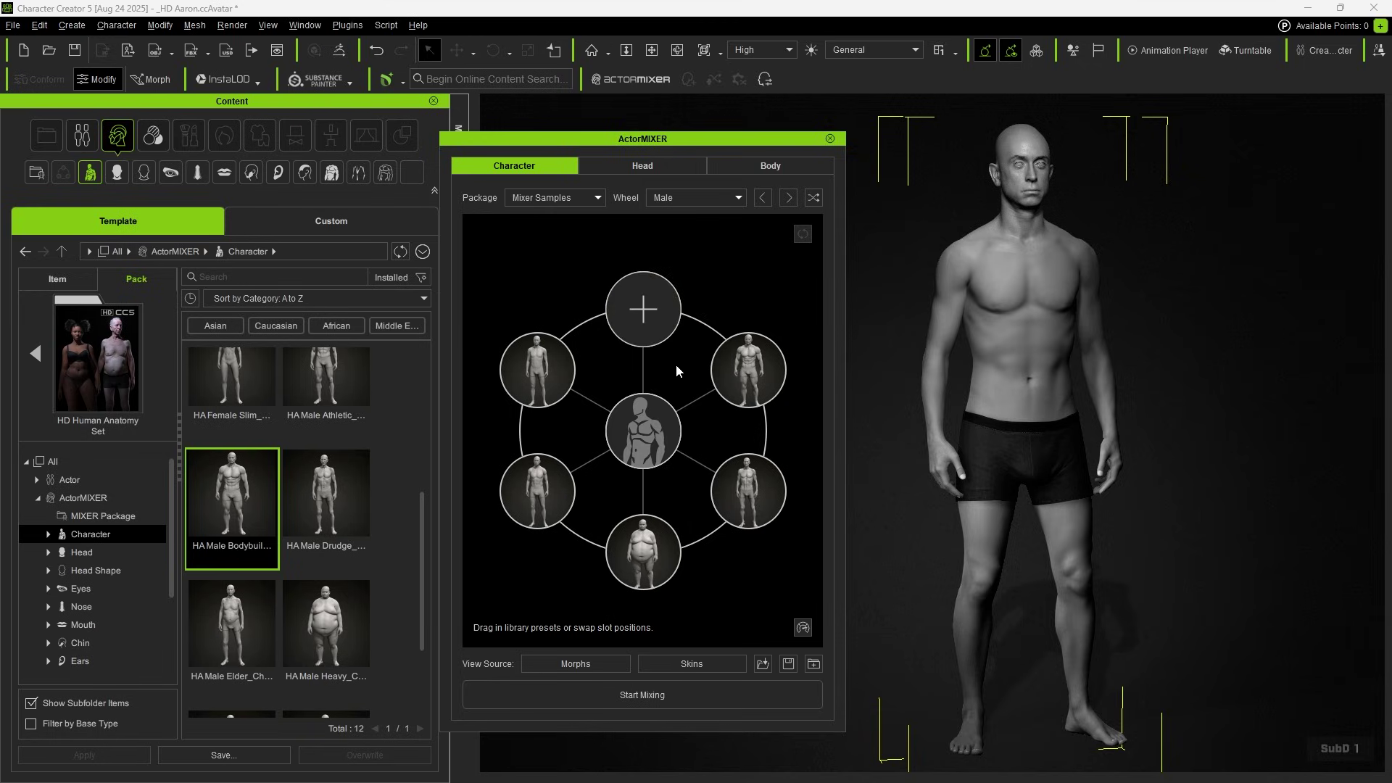
pyautogui.rightClick(539, 371)
pyautogui.click(576, 420)
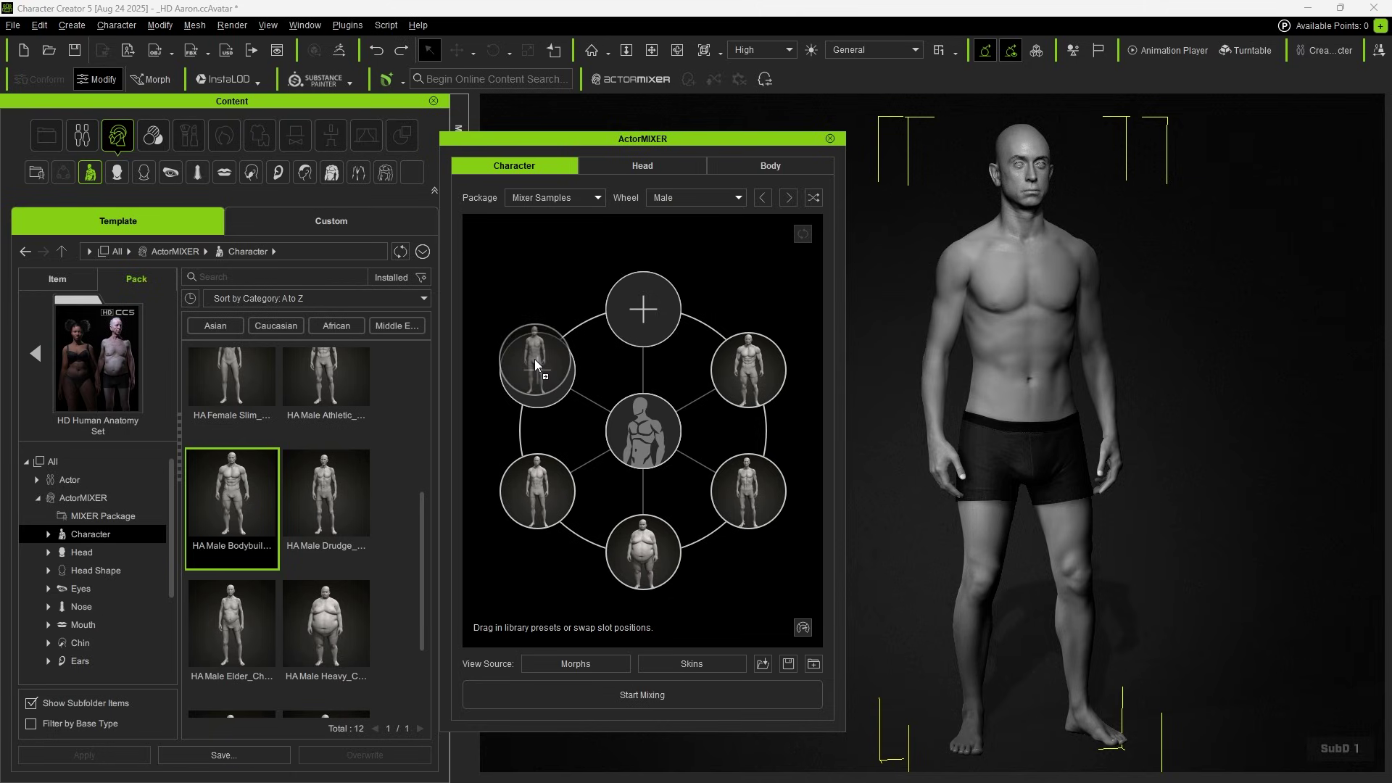
pyautogui.moveTo(534, 358); pyautogui.dragTo(535, 361)
pyautogui.moveTo(749, 368); pyautogui.dragTo(529, 486)
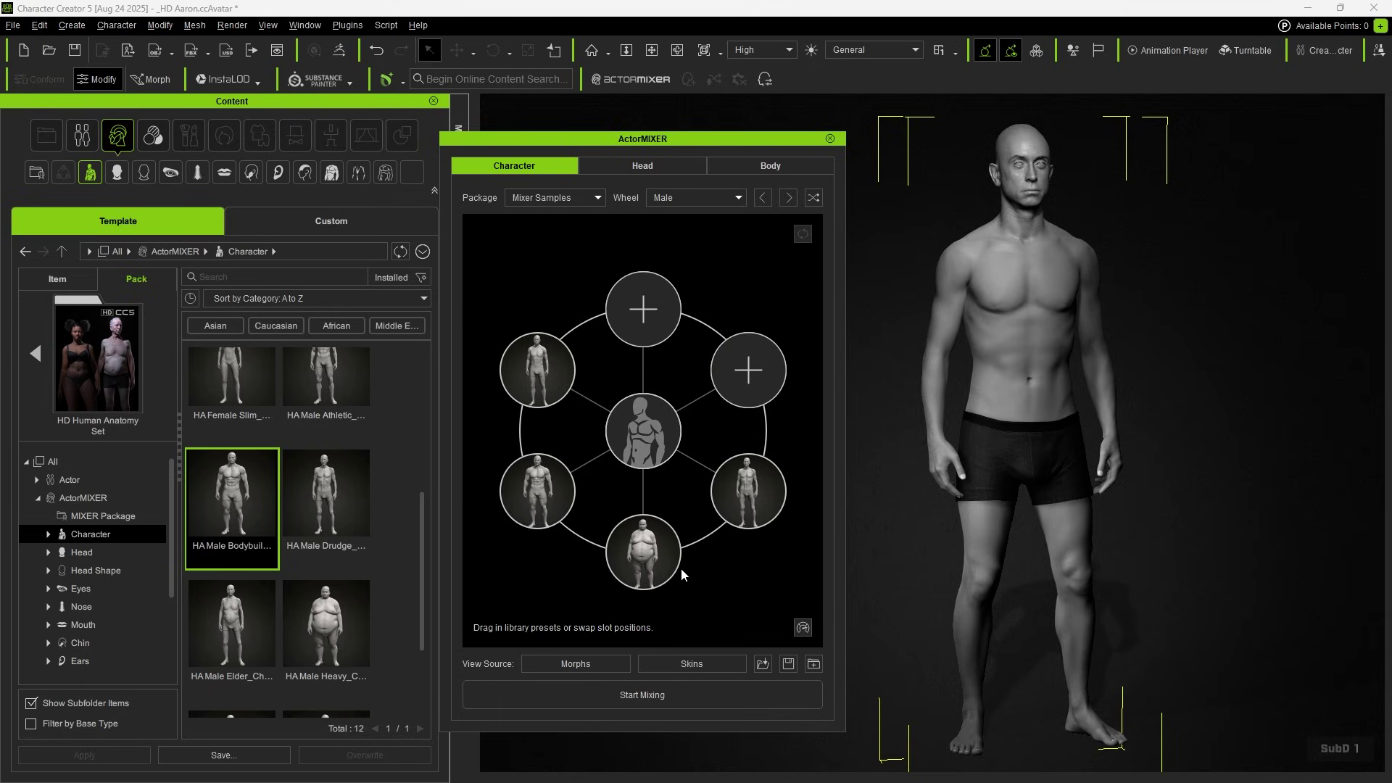
# Save the active wheel set under the name 'Aaron wheel'.
pyautogui.click(788, 664)
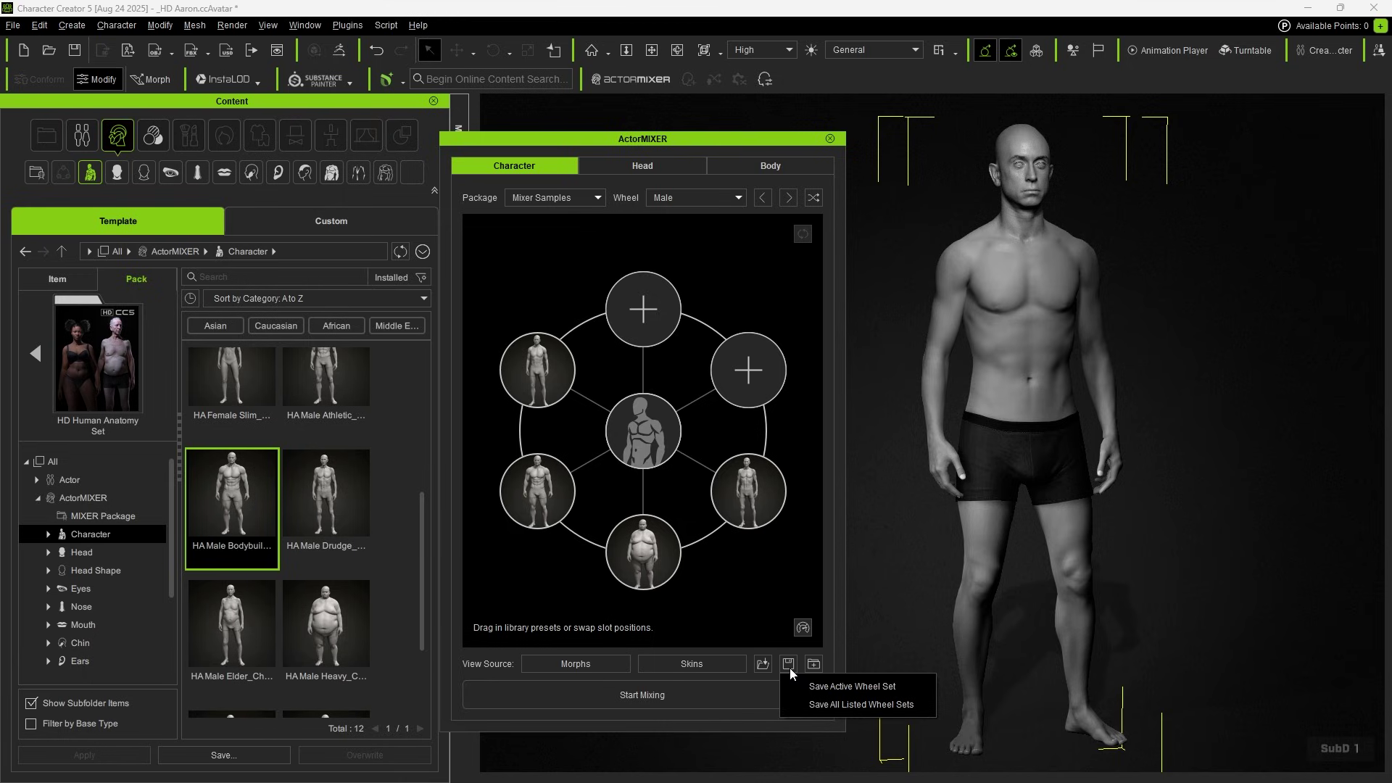
pyautogui.click(839, 687)
pyautogui.write('Aaron wheel')
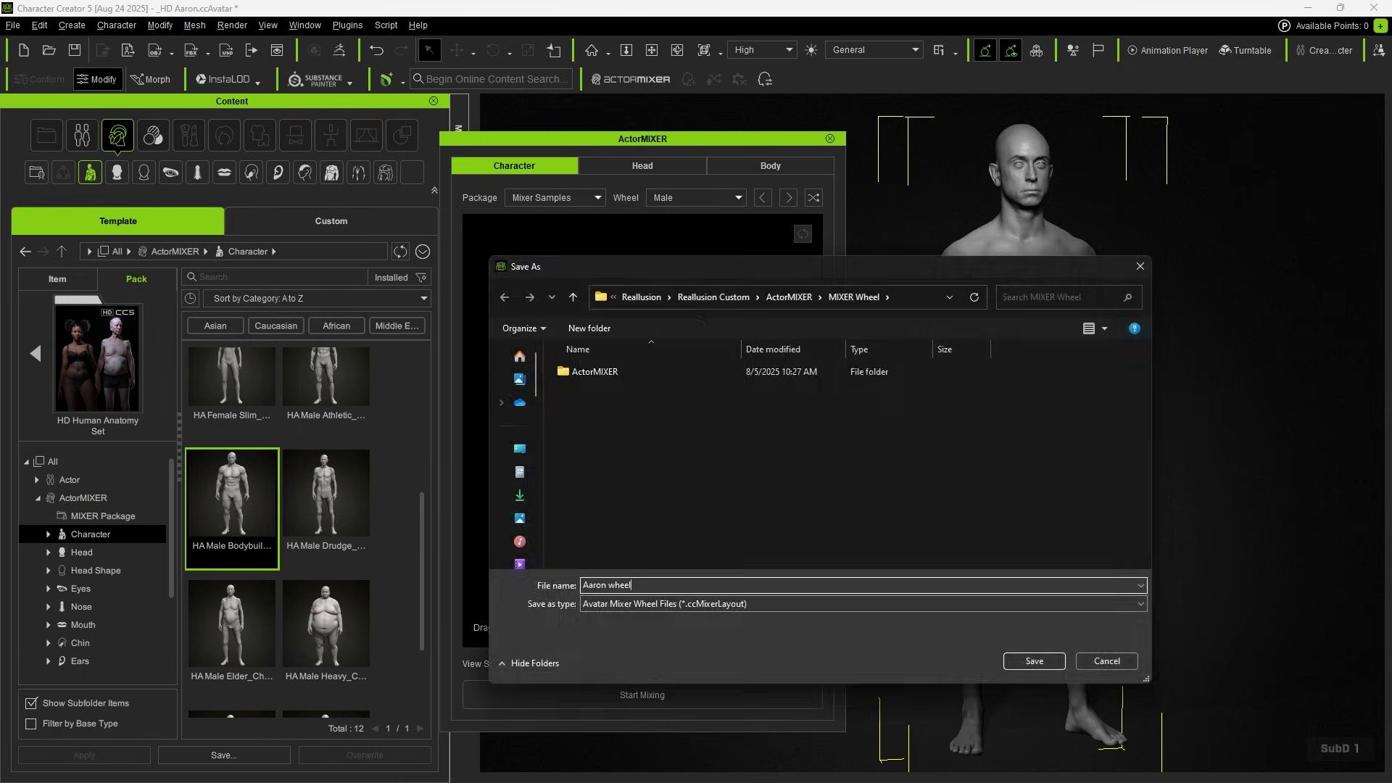
pyautogui.click(1055, 663)
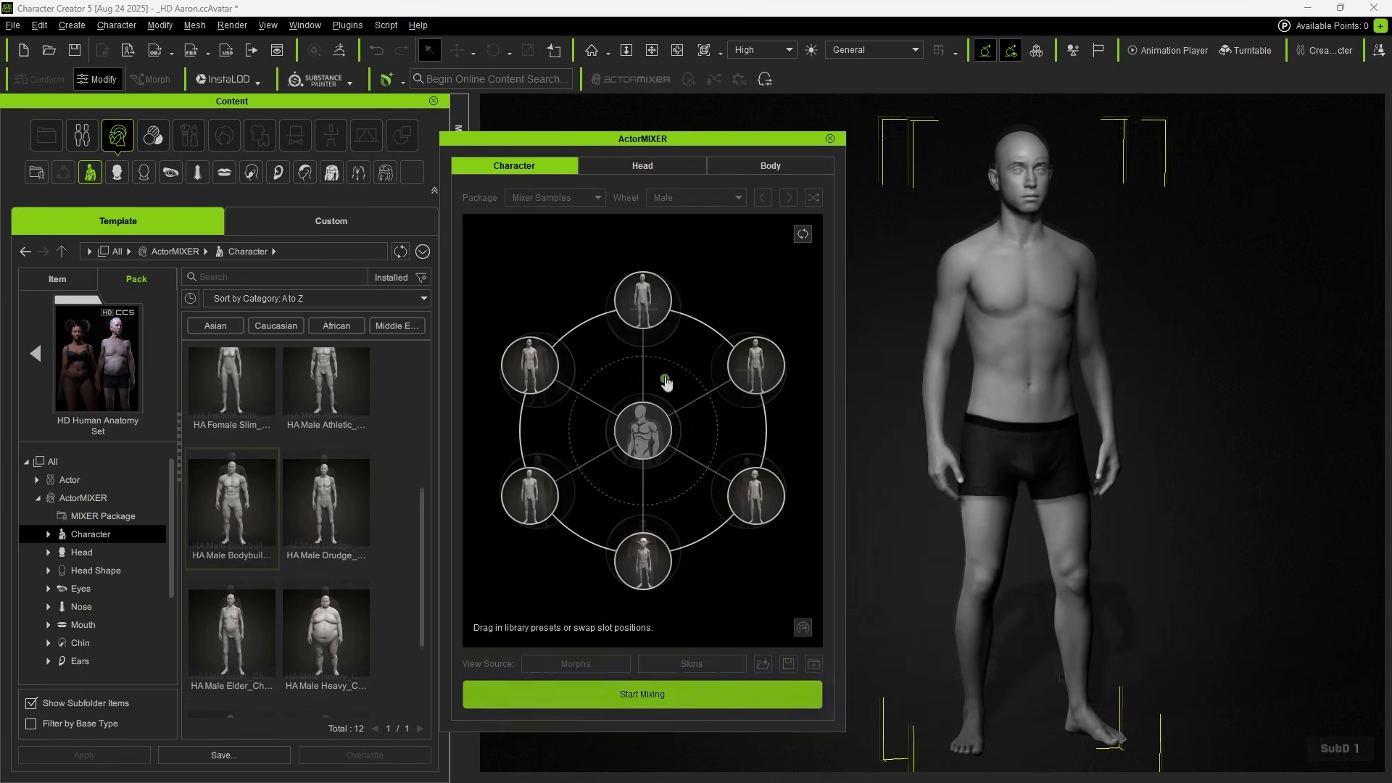
# Blend toward the elf-like preset, finish the mix, and load Aaron wheel.ccMixerLayout.
pyautogui.moveTo(696, 450); pyautogui.dragTo(674, 491)
pyautogui.click(655, 694)
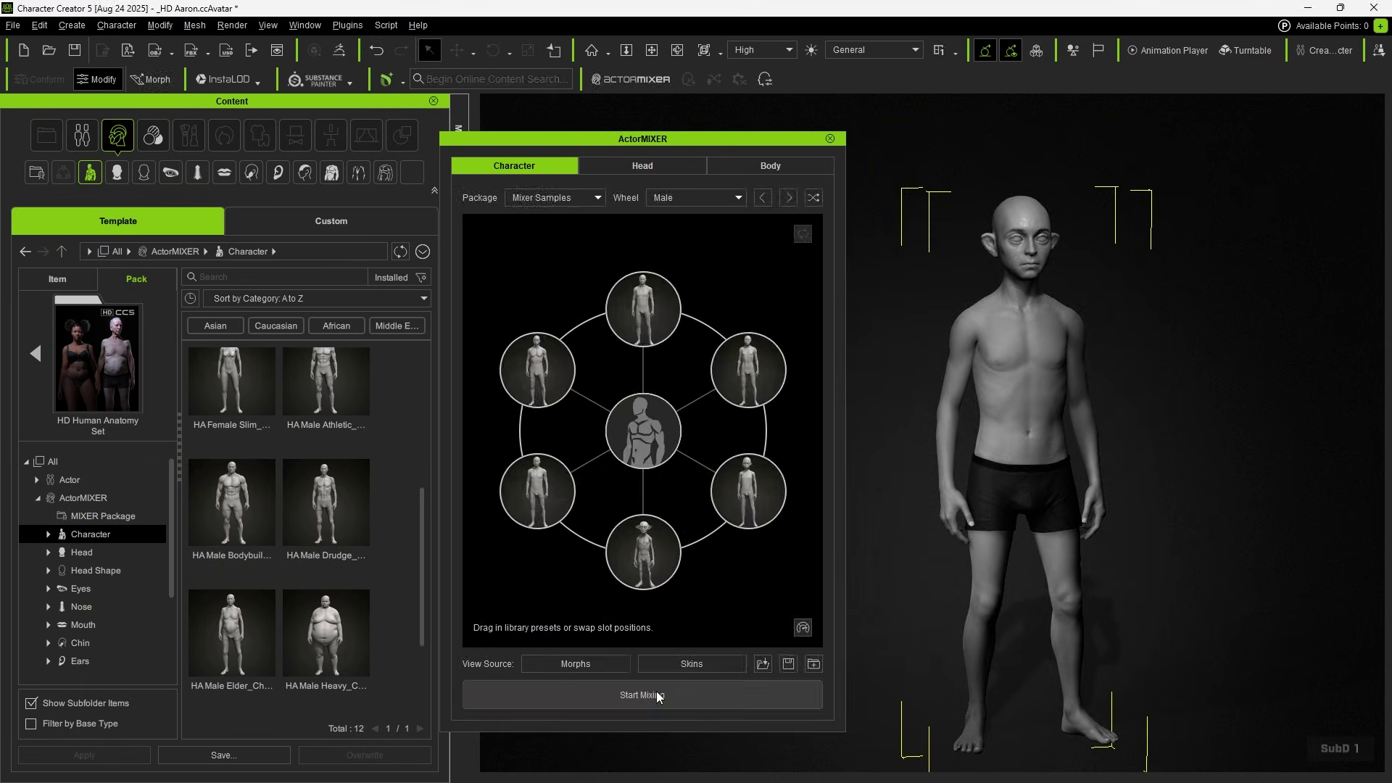
pyautogui.click(763, 663)
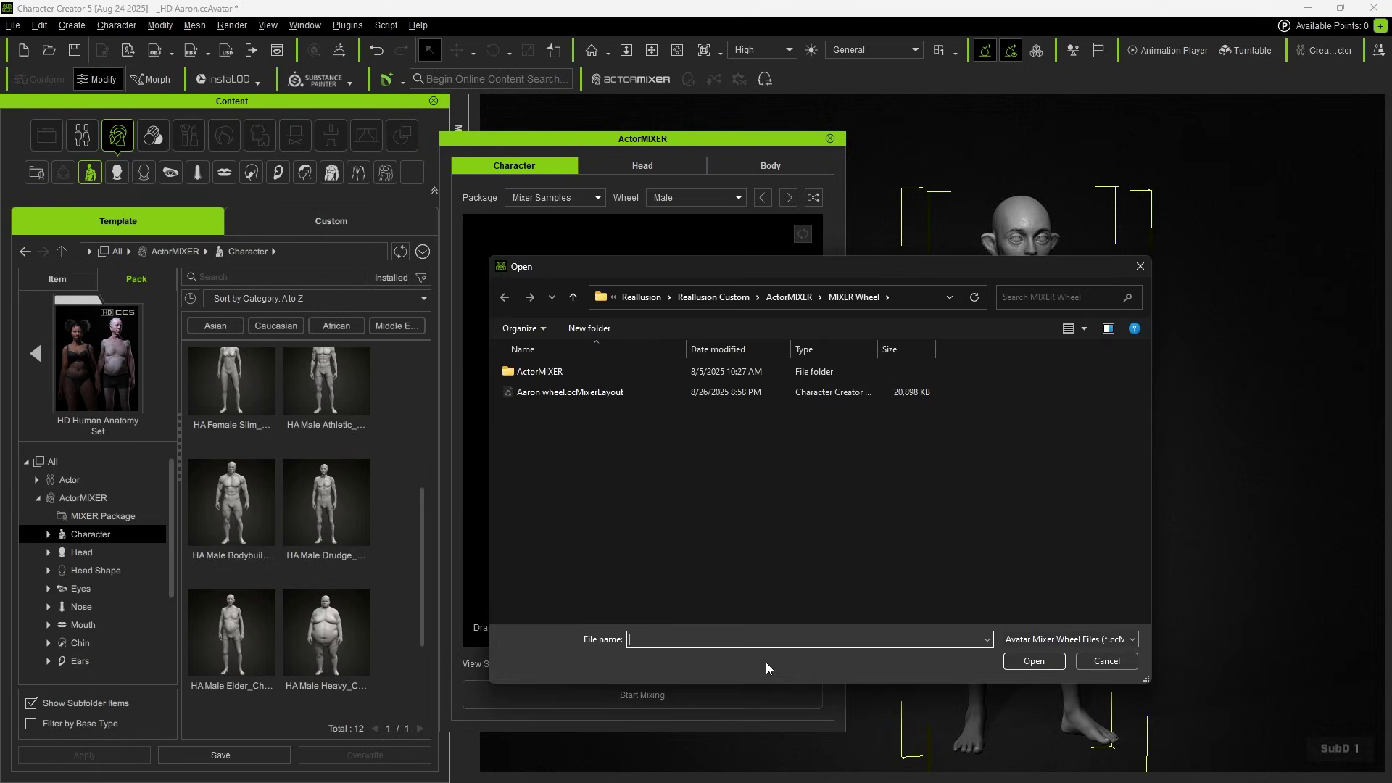
pyautogui.doubleClick(658, 390)
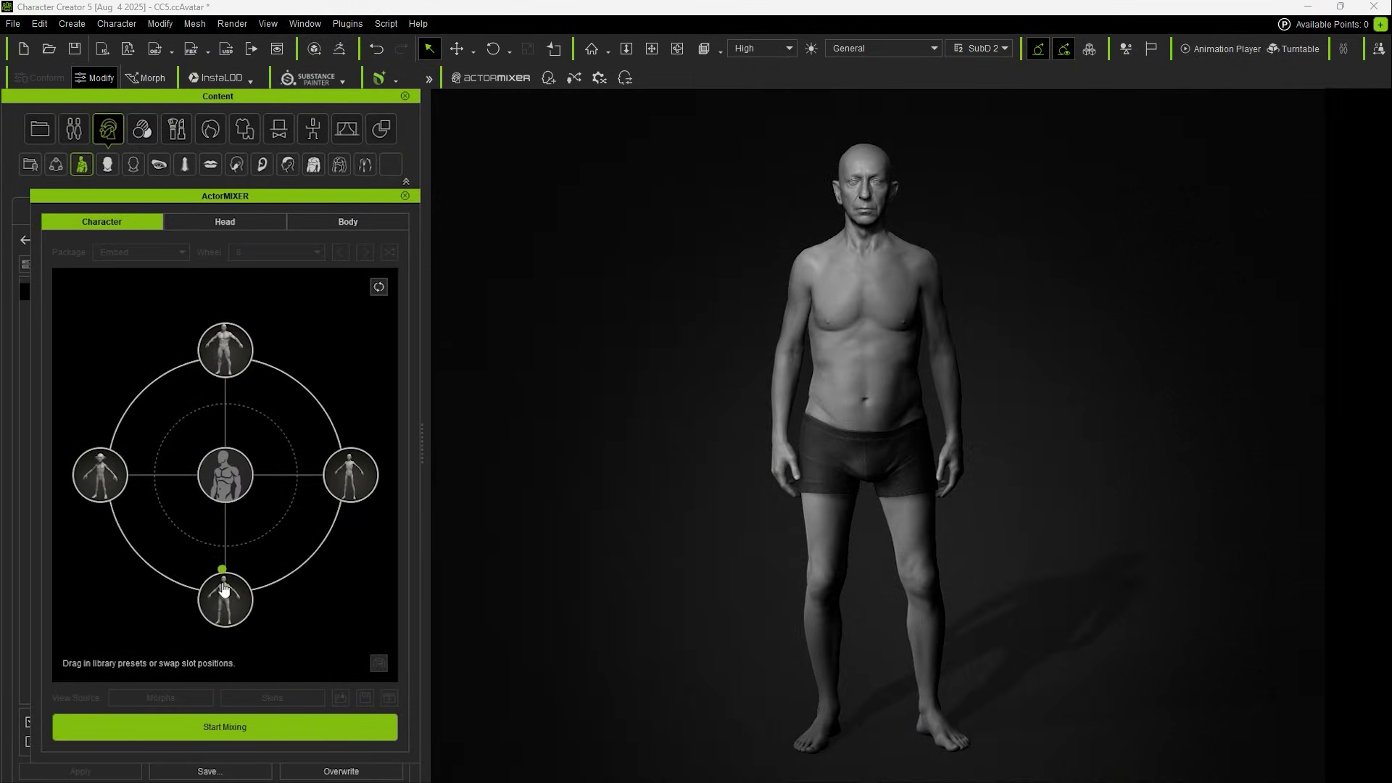
# Blend the body fully into the bottom preset, then along the wheel toward the right preset.
pyautogui.moveTo(225, 591); pyautogui.dragTo(226, 610)
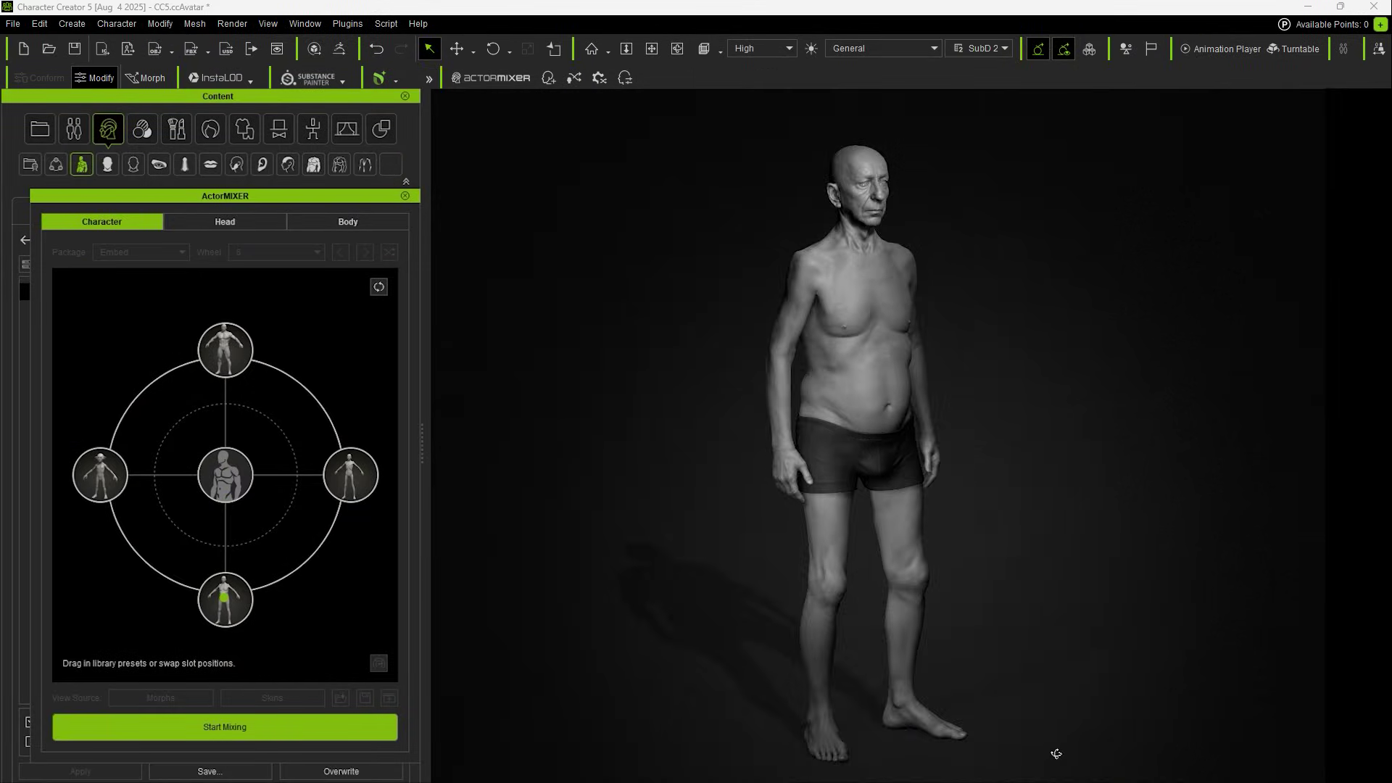
pyautogui.moveTo(1053, 752); pyautogui.dragTo(1085, 745, button='right')
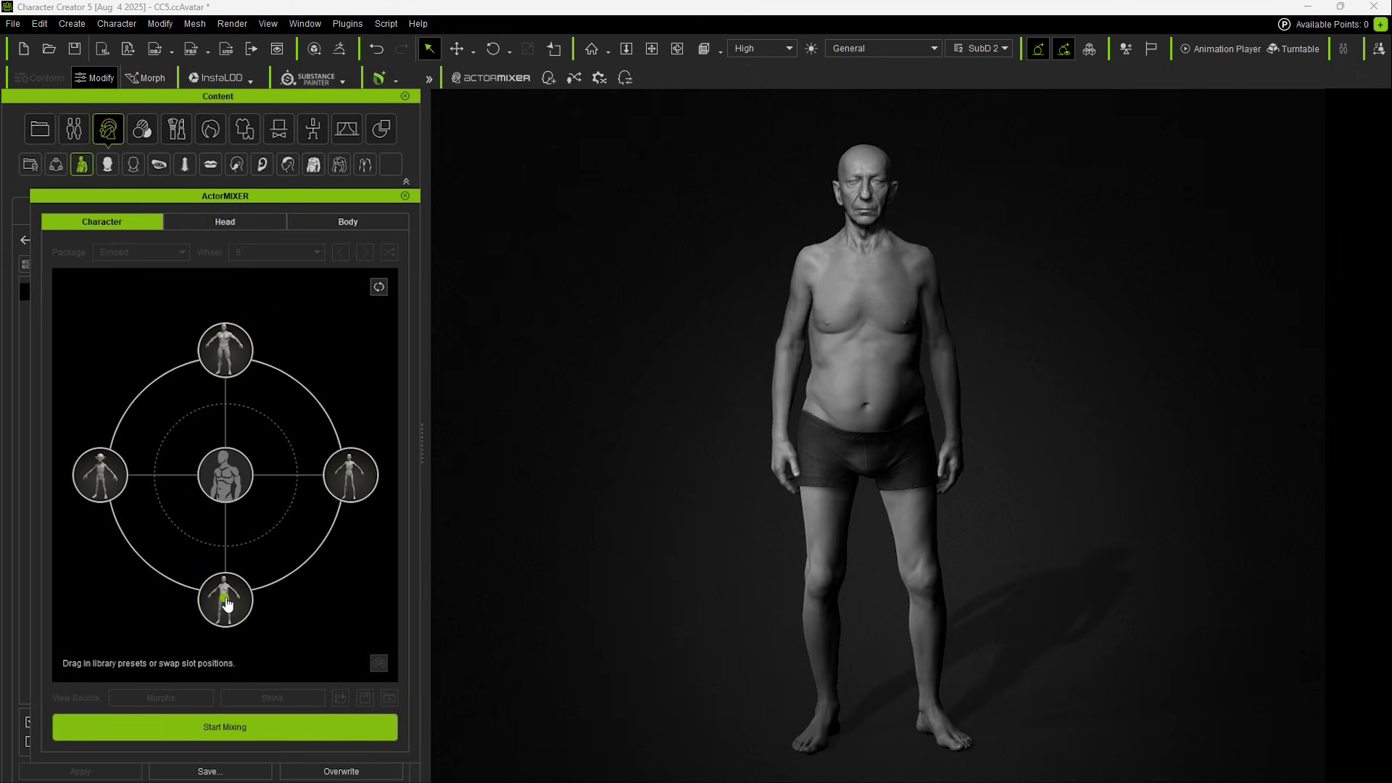
pyautogui.moveTo(227, 604); pyautogui.dragTo(352, 487)
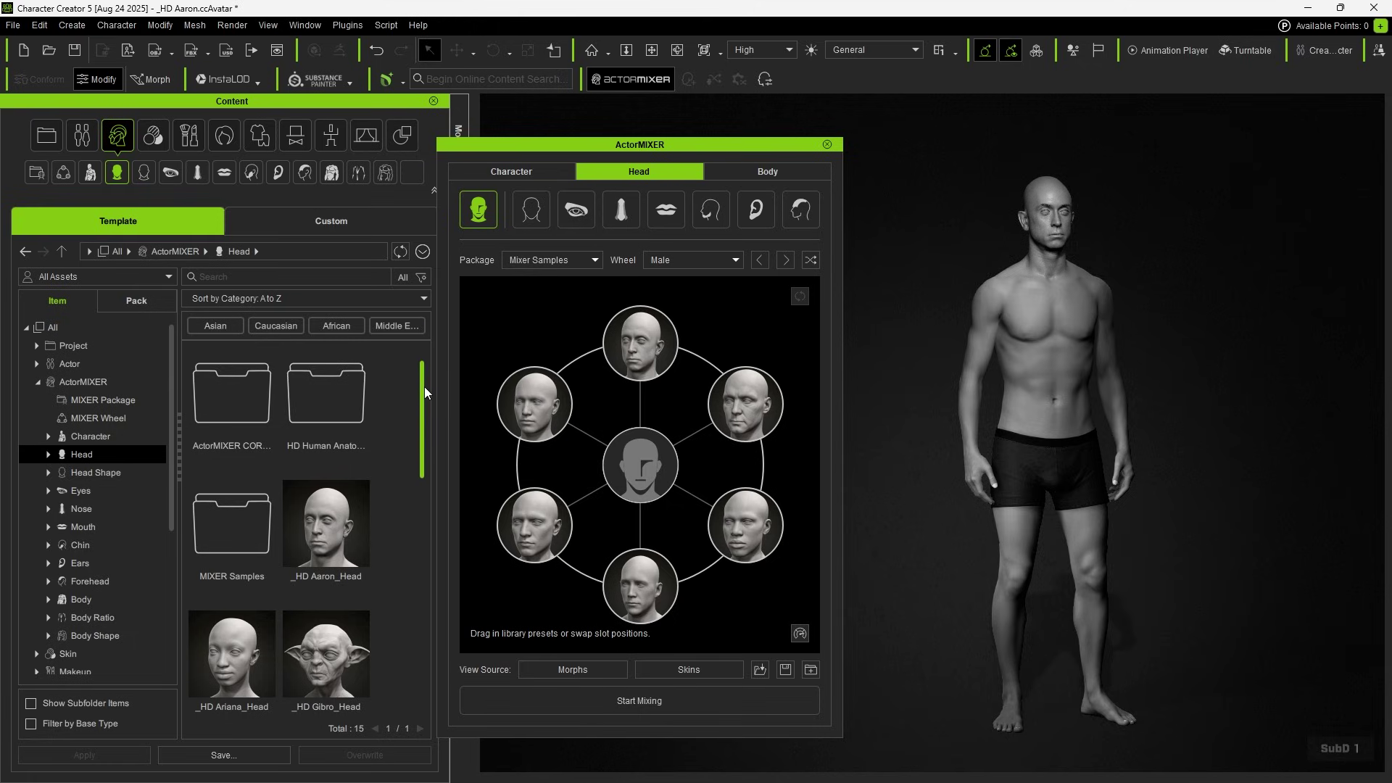
# Blend the head from the centre onto the top old-man head preset.
pyautogui.moveTo(425, 386); pyautogui.dragTo(399, 571)
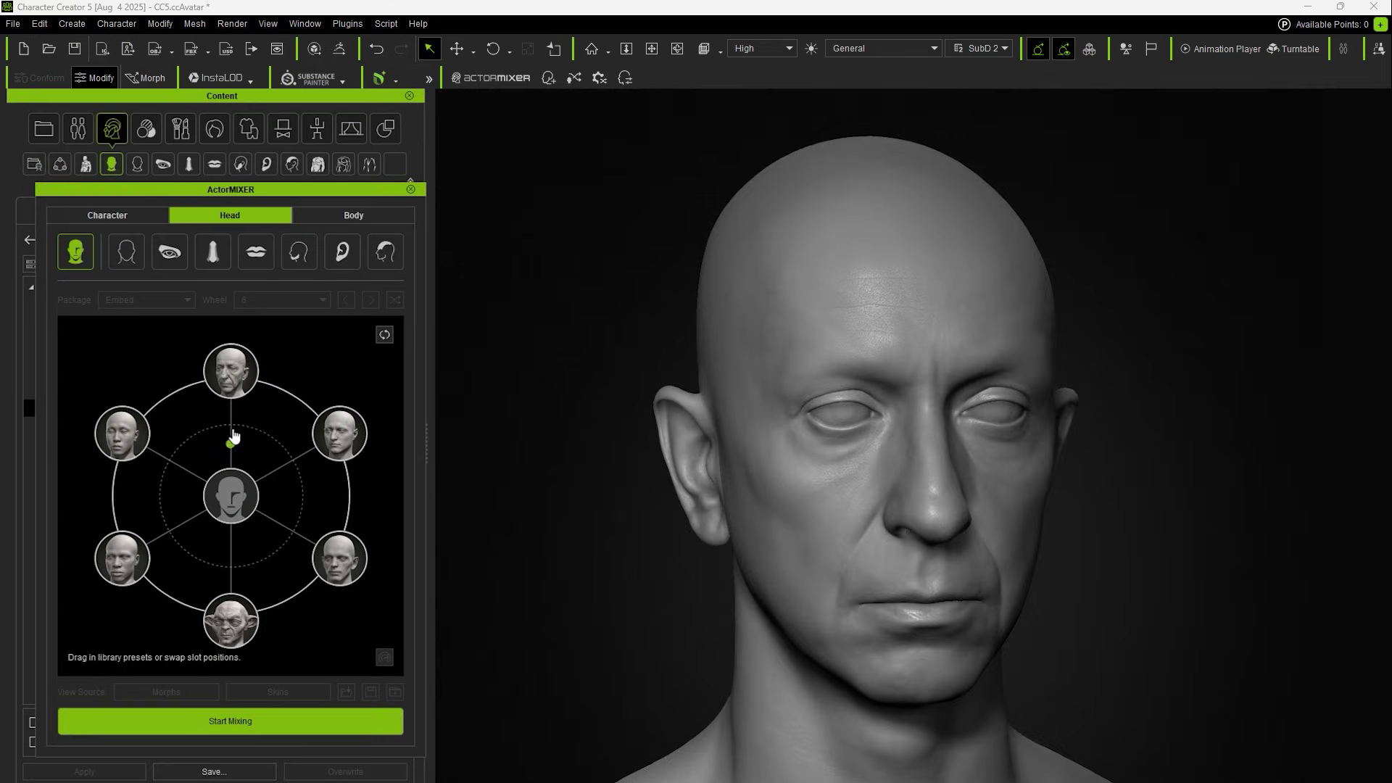
pyautogui.moveTo(233, 435); pyautogui.dragTo(338, 437)
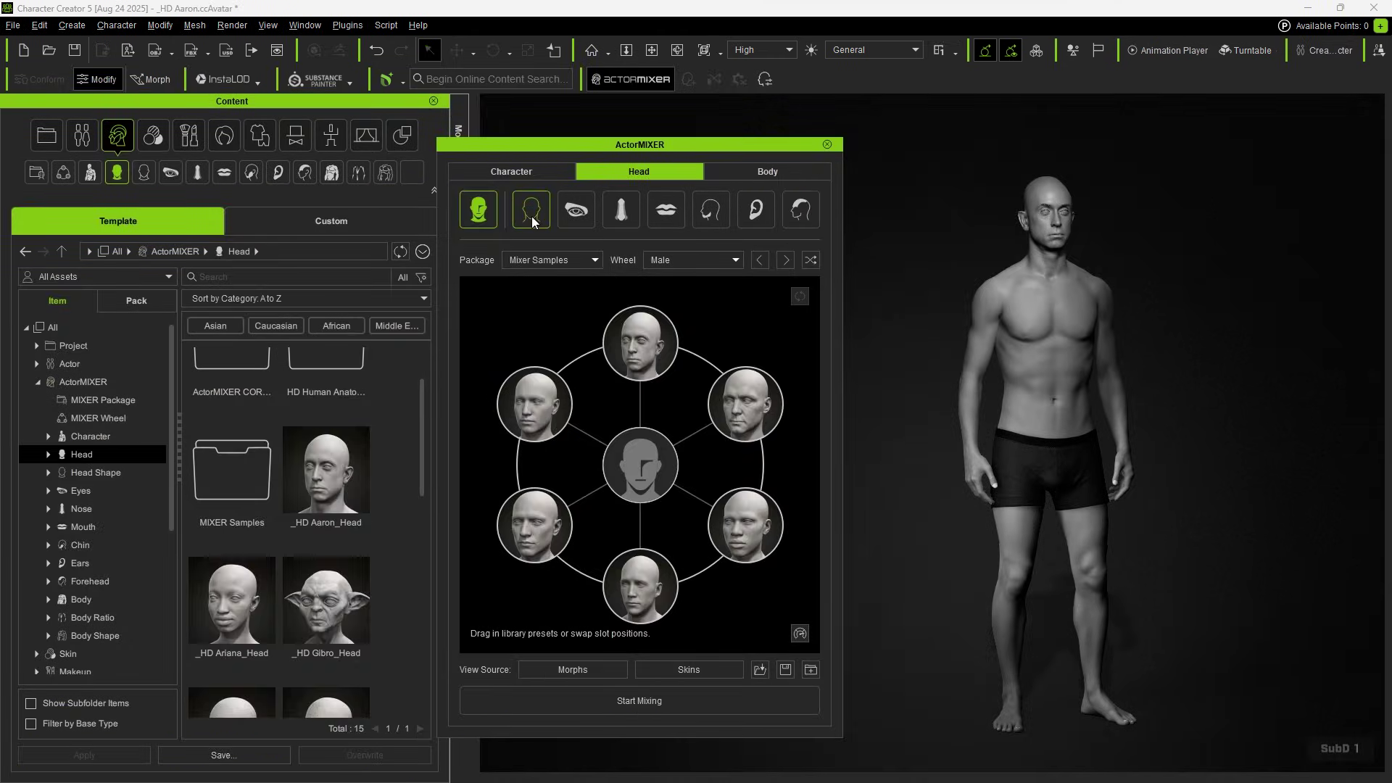
# Step through the head shape, eye, nose and mouth blend wheels.
pyautogui.click(532, 211)
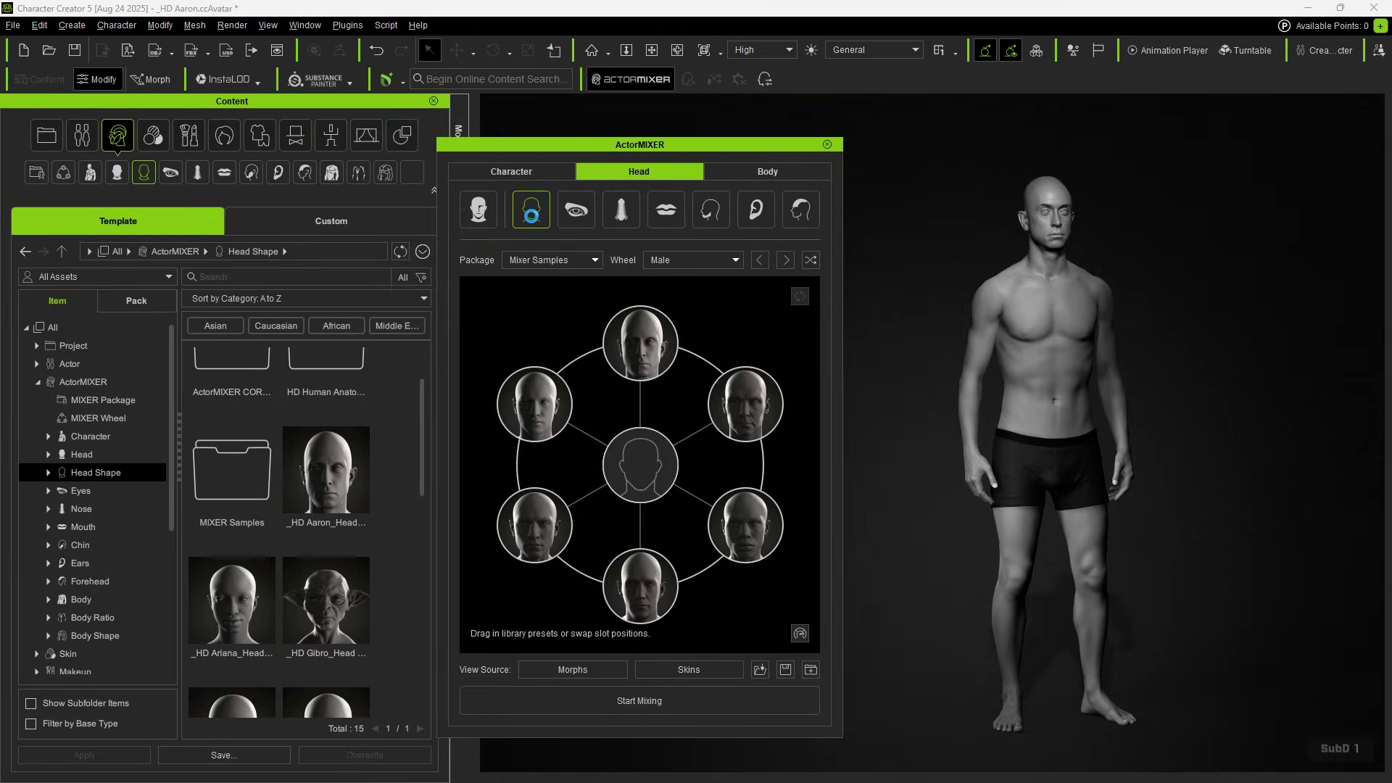
pyautogui.click(590, 221)
pyautogui.click(614, 220)
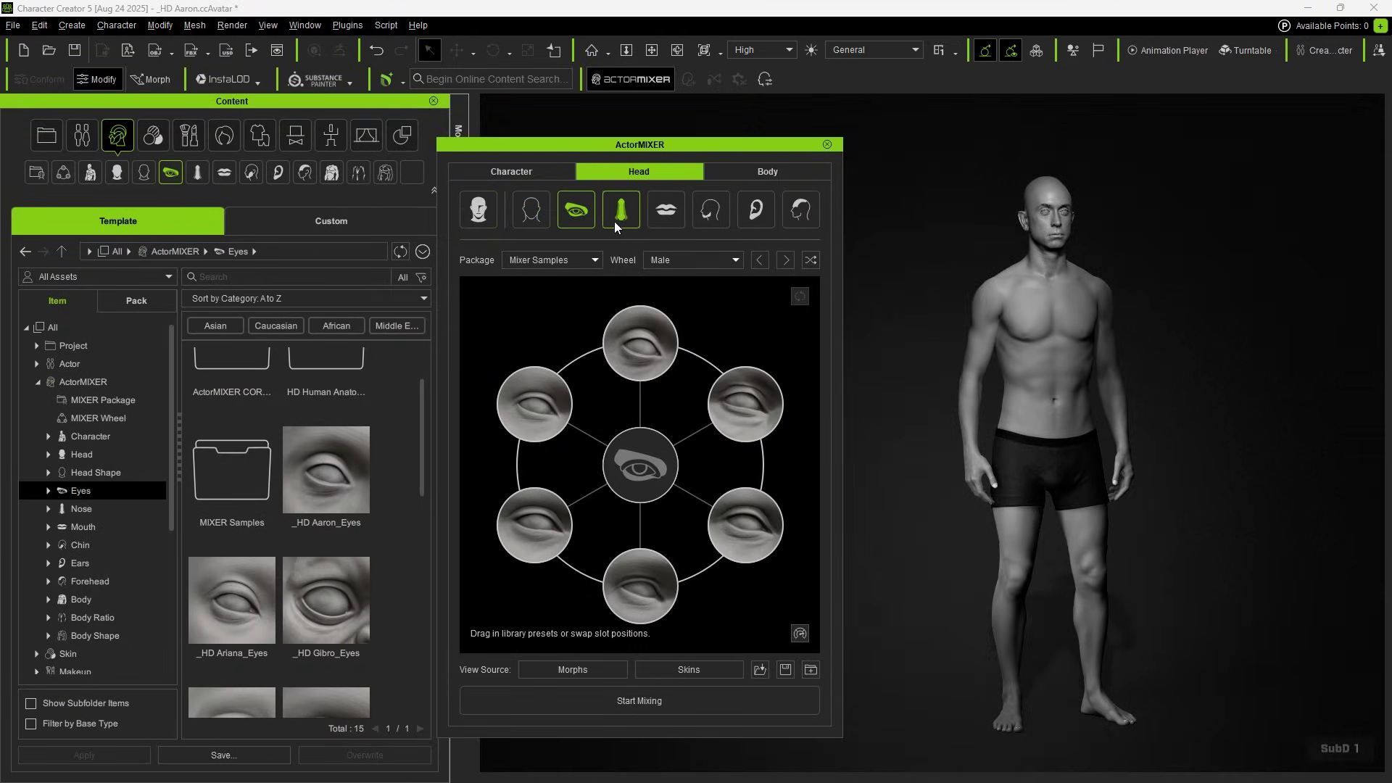
pyautogui.click(667, 216)
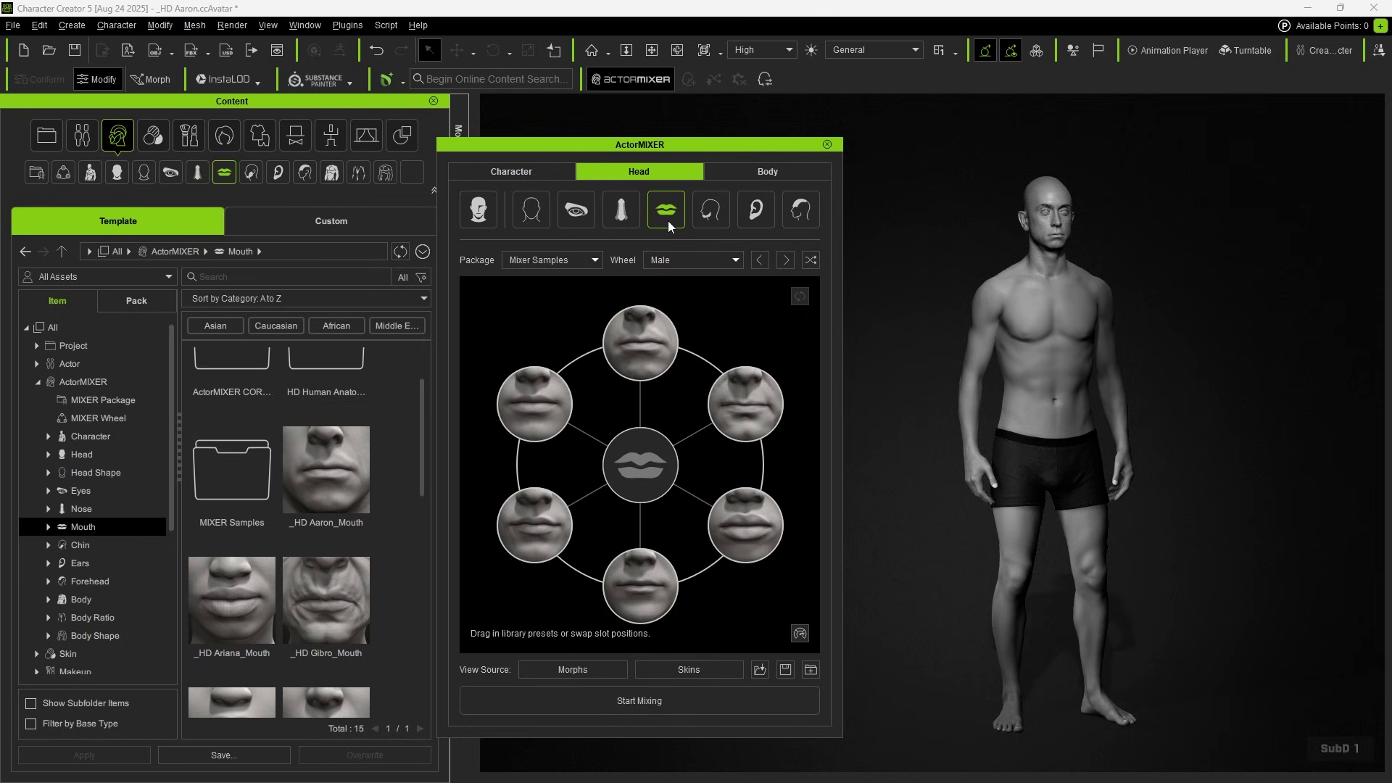
pyautogui.moveTo(418, 407)
pyautogui.mouseDown()
pyautogui.moveTo(383, 549)
pyautogui.moveTo(427, 382)
pyautogui.mouseUp()
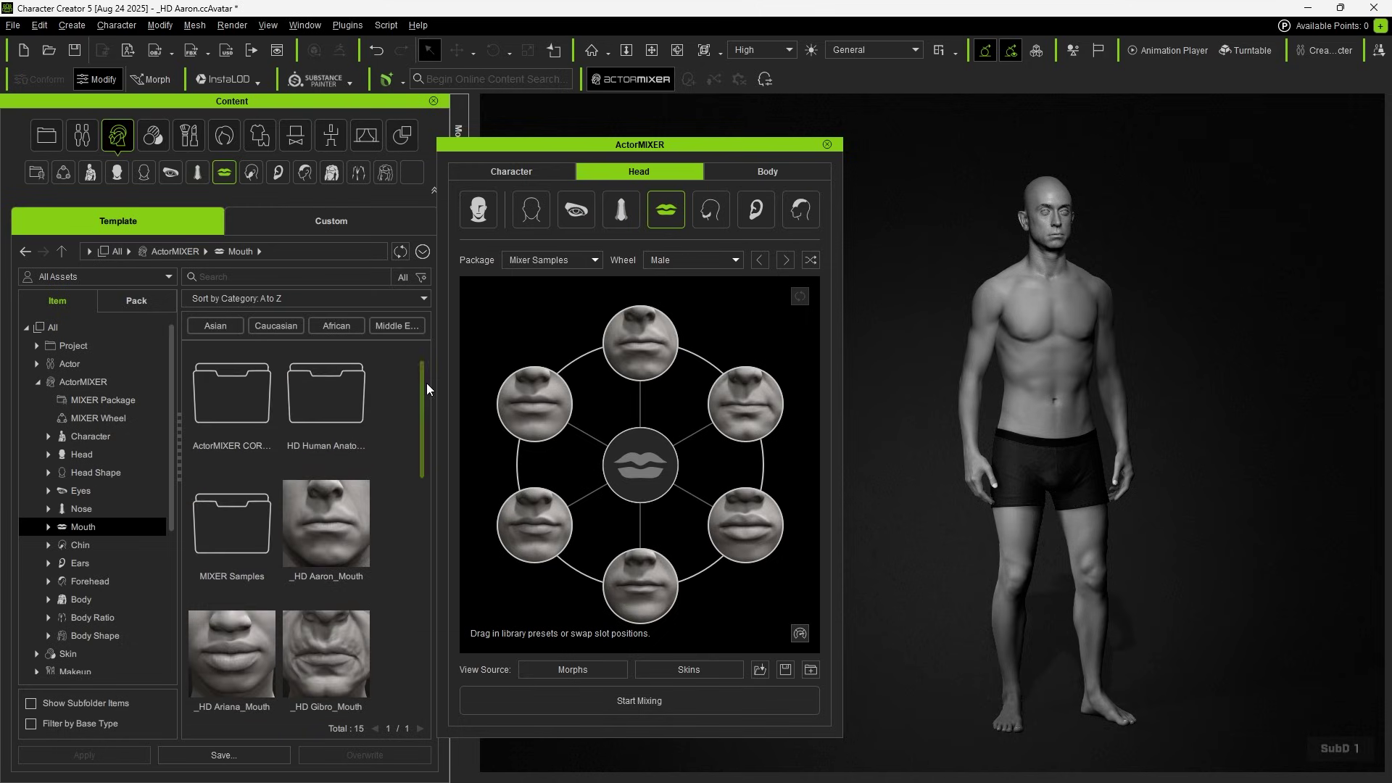
# View the chin wheel and eye library presets, then the lips and ears wheels.
pyautogui.click(715, 220)
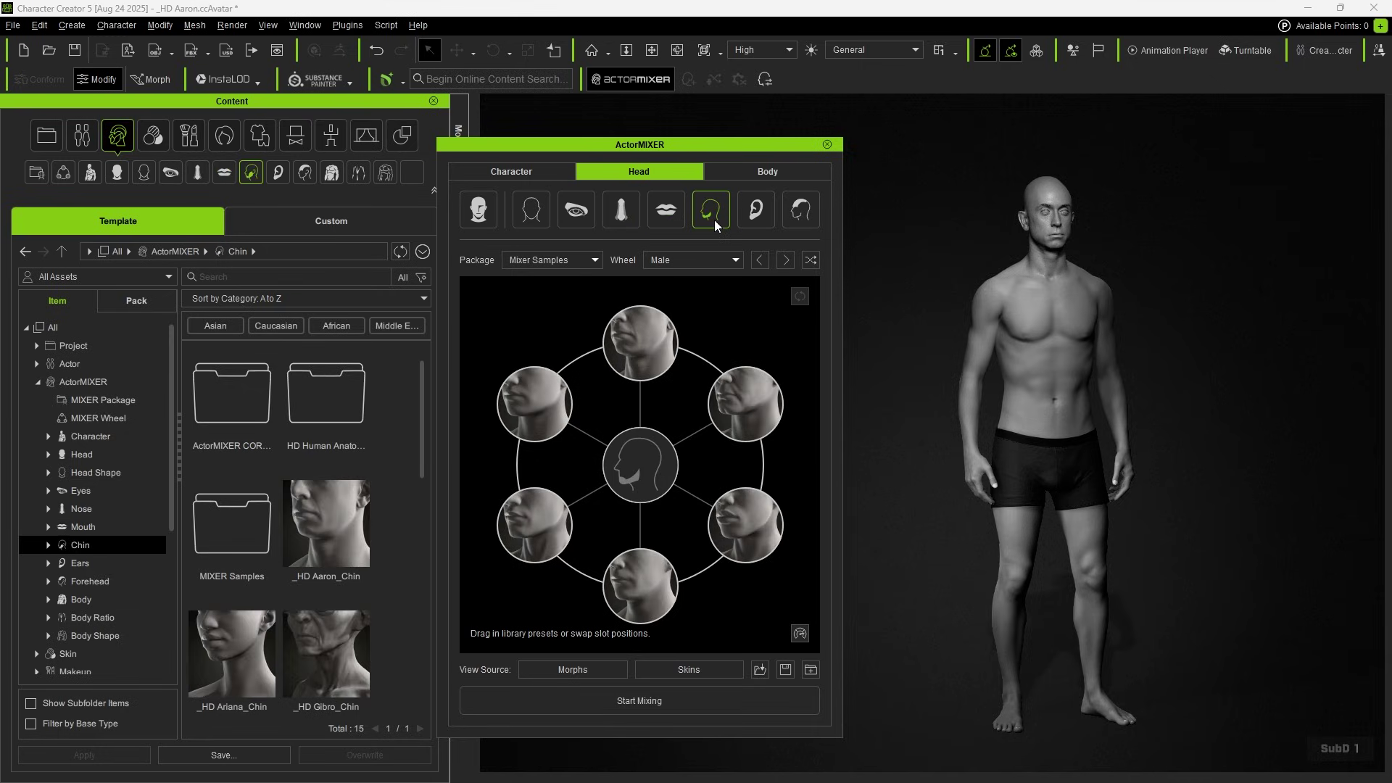
pyautogui.moveTo(430, 420)
pyautogui.mouseDown()
pyautogui.moveTo(415, 580)
pyautogui.moveTo(438, 418)
pyautogui.mouseUp()
pyautogui.click(128, 497)
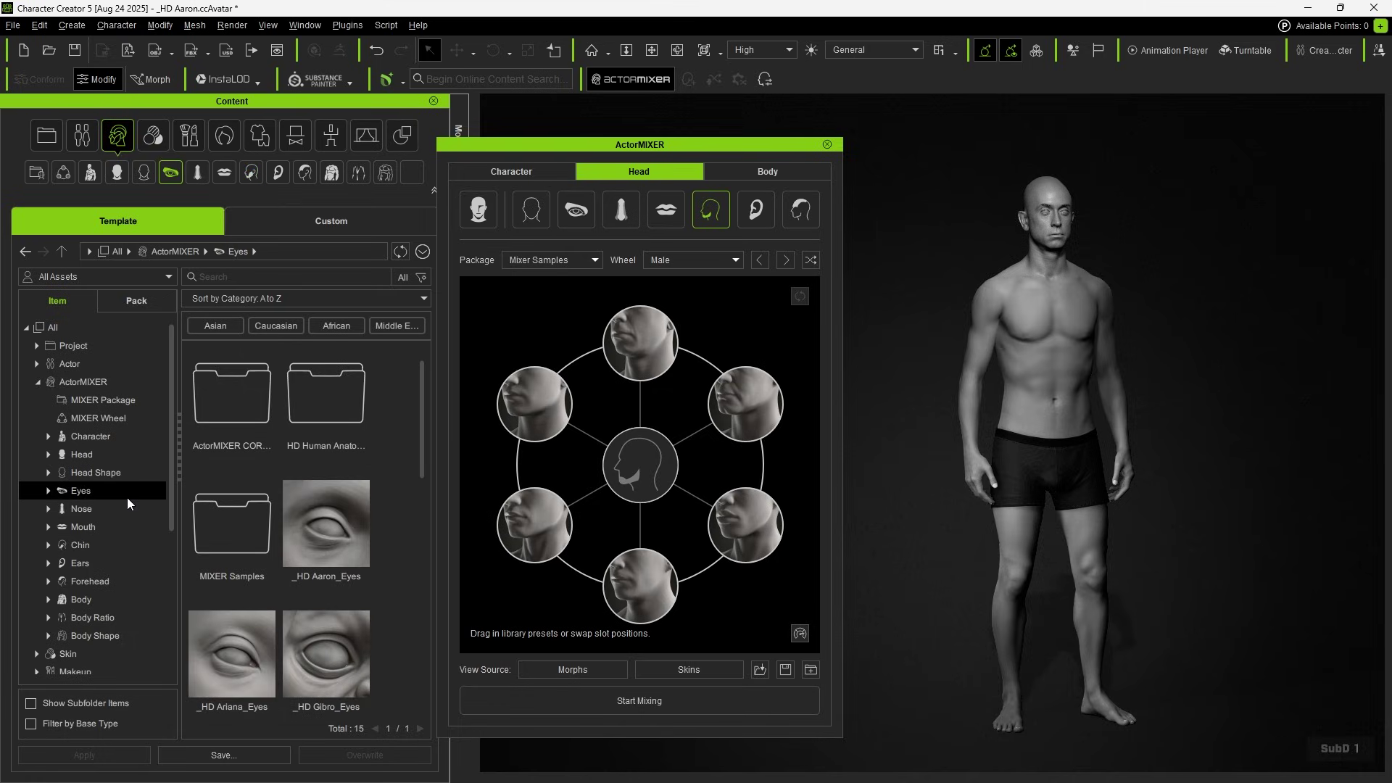
pyautogui.click(567, 670)
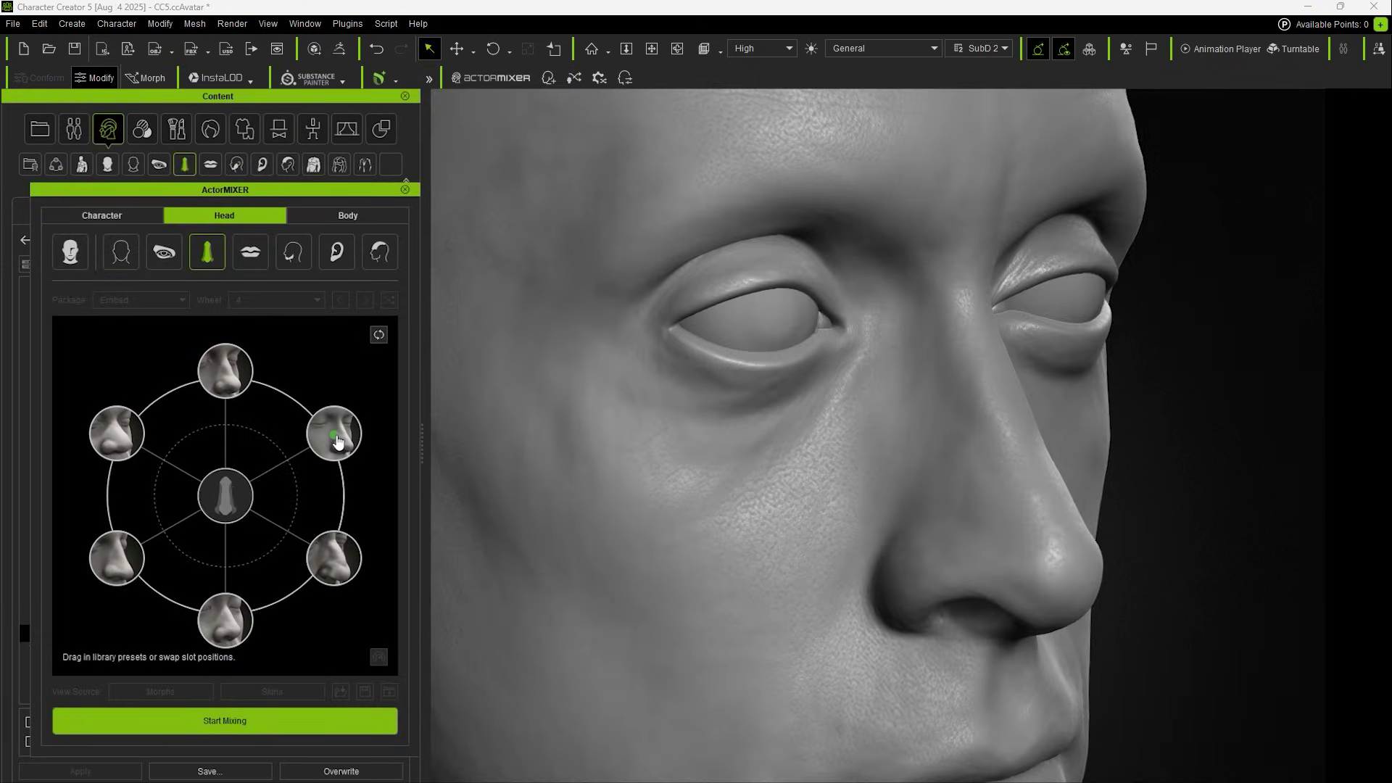
pyautogui.click(251, 251)
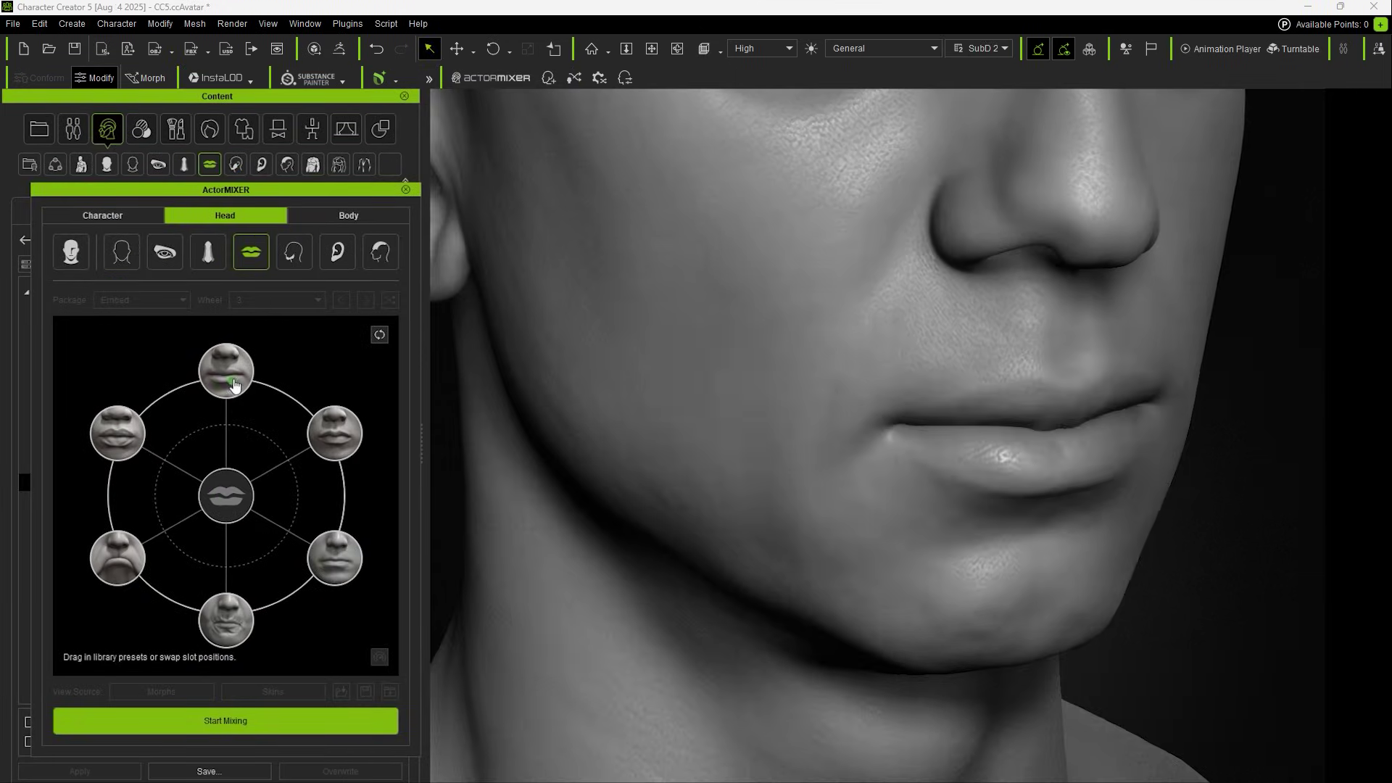
pyautogui.click(336, 252)
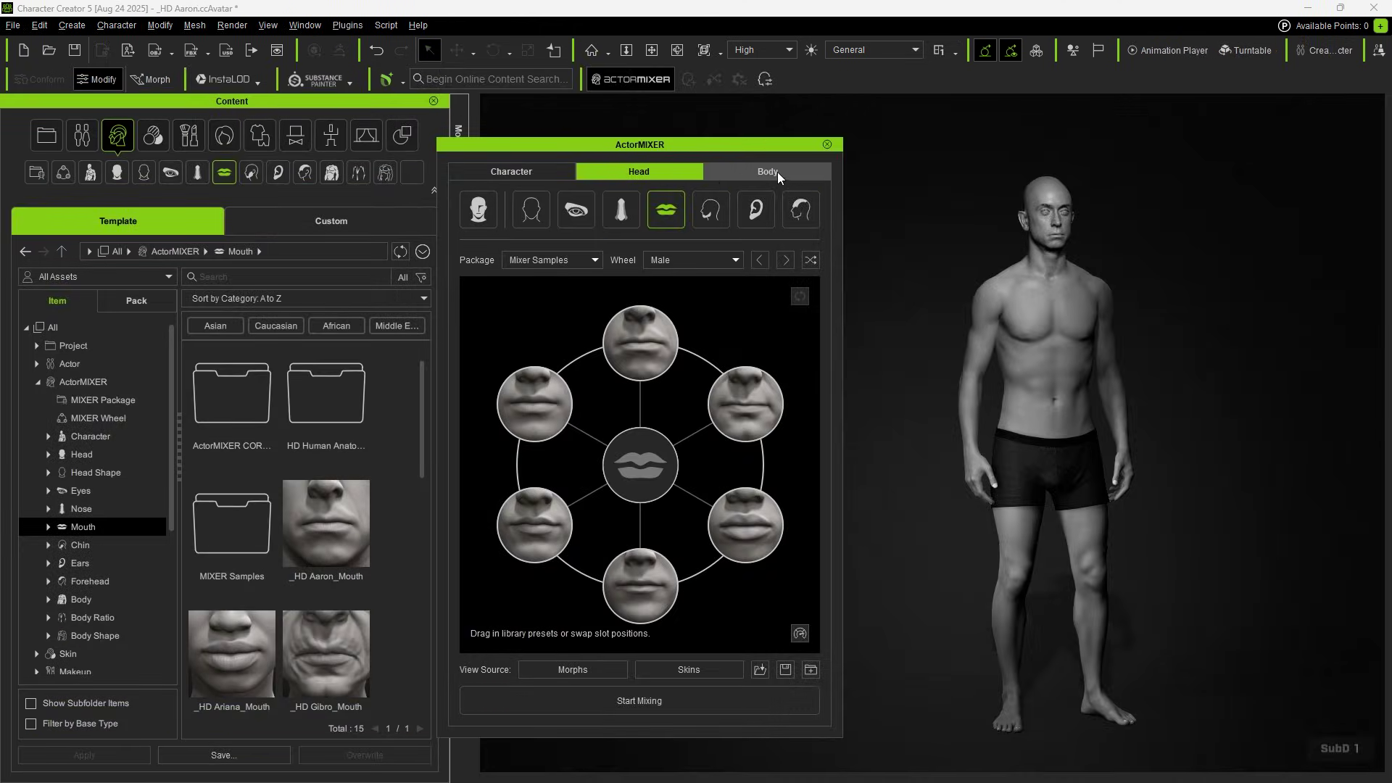
# On the Body tab, mix the Body Ratio presets with the green dot and finish mixing.
pyautogui.click(778, 172)
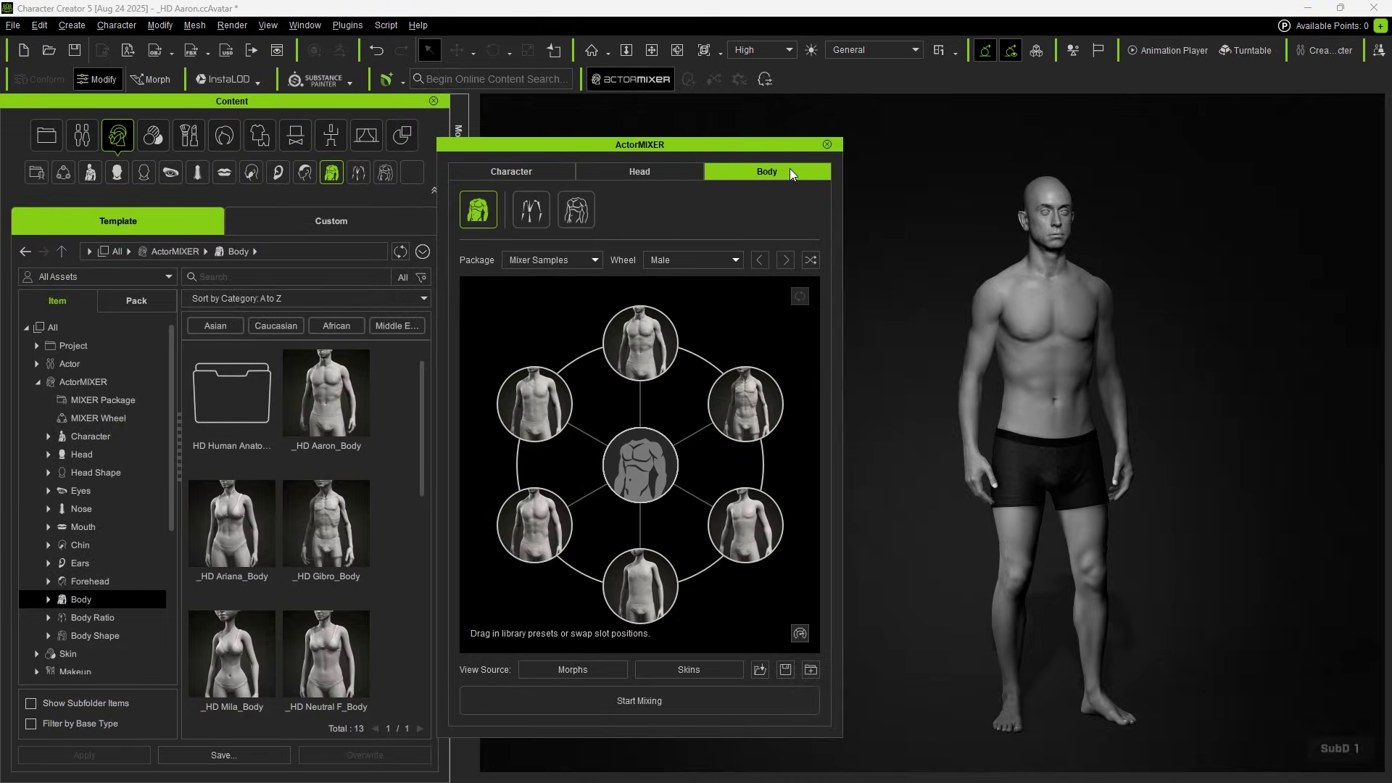
pyautogui.click(530, 220)
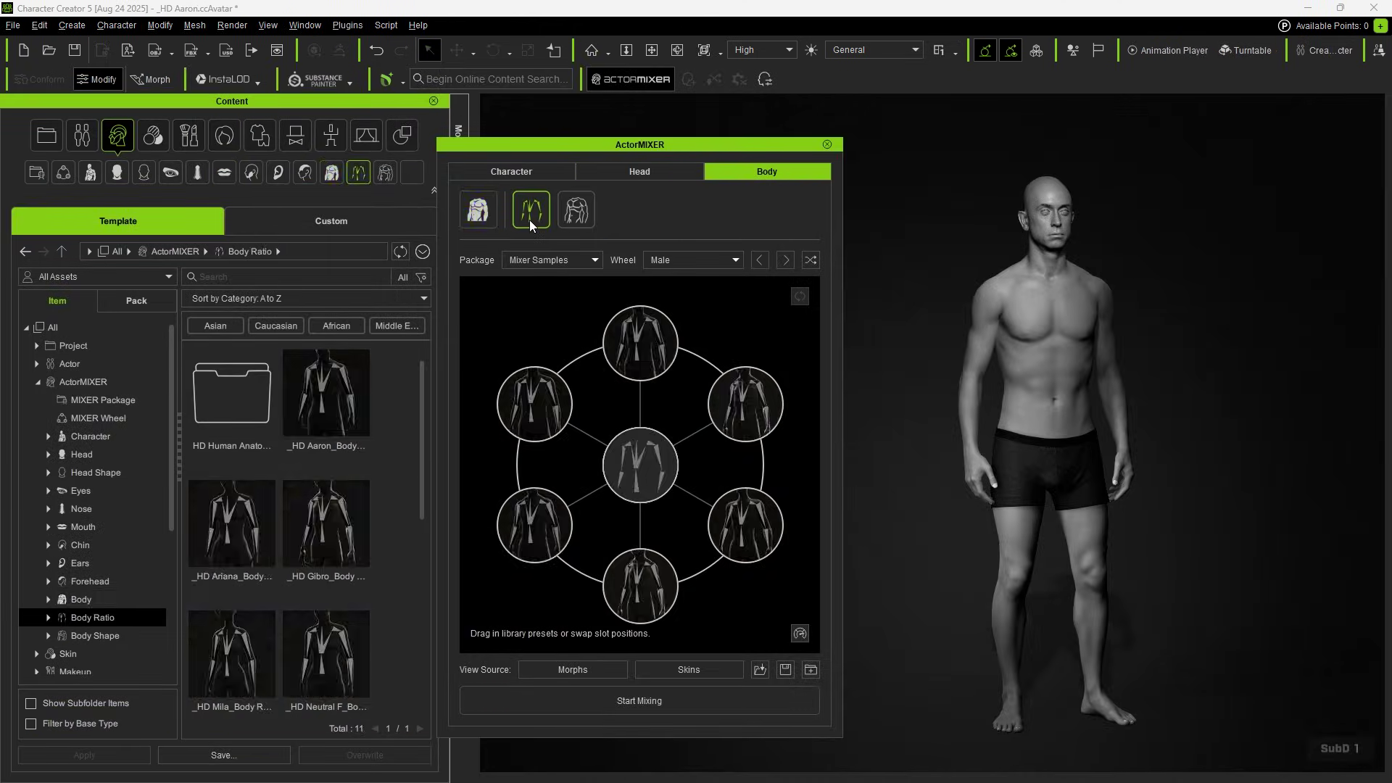
pyautogui.click(673, 699)
pyautogui.moveTo(646, 470); pyautogui.dragTo(570, 520)
pyautogui.click(638, 699)
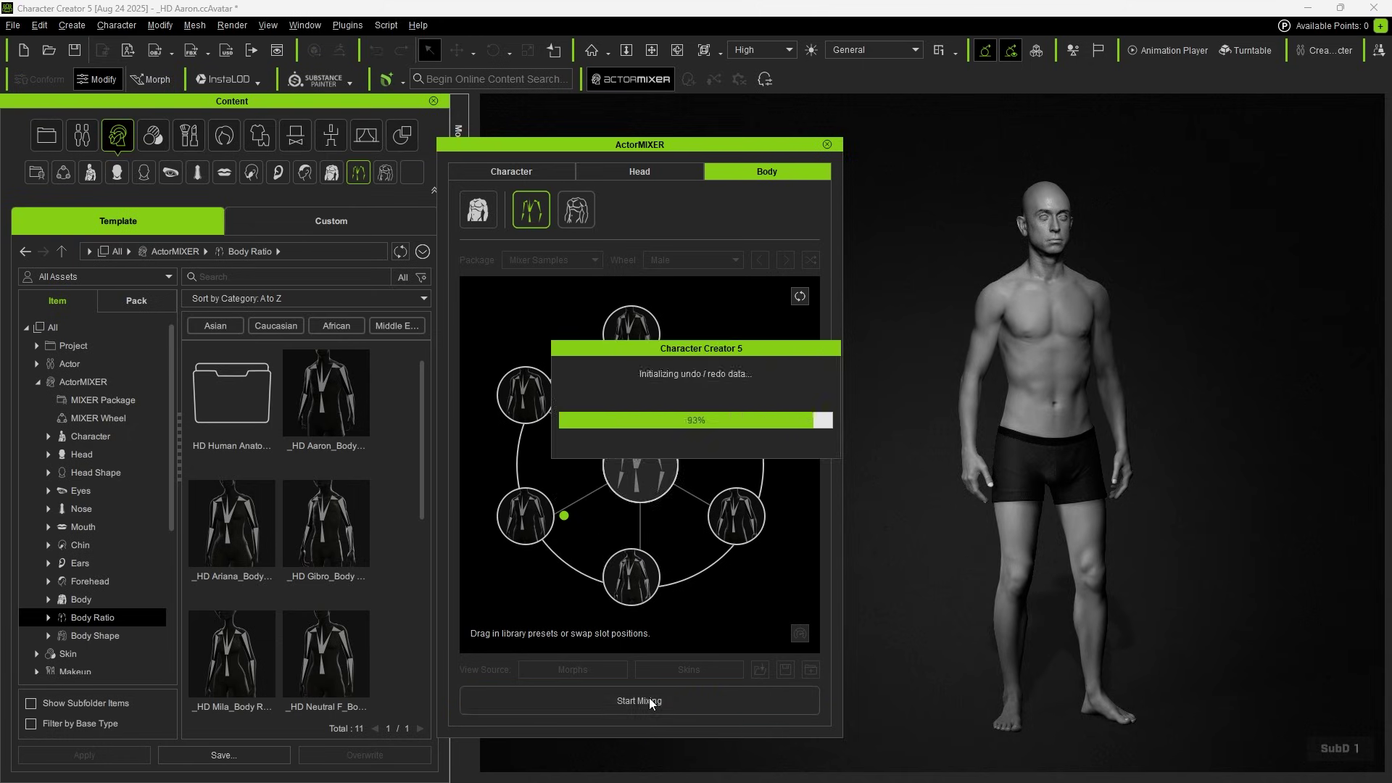
# Mix the Body Shape presets, blending the body toward a more muscular build.
pyautogui.click(576, 209)
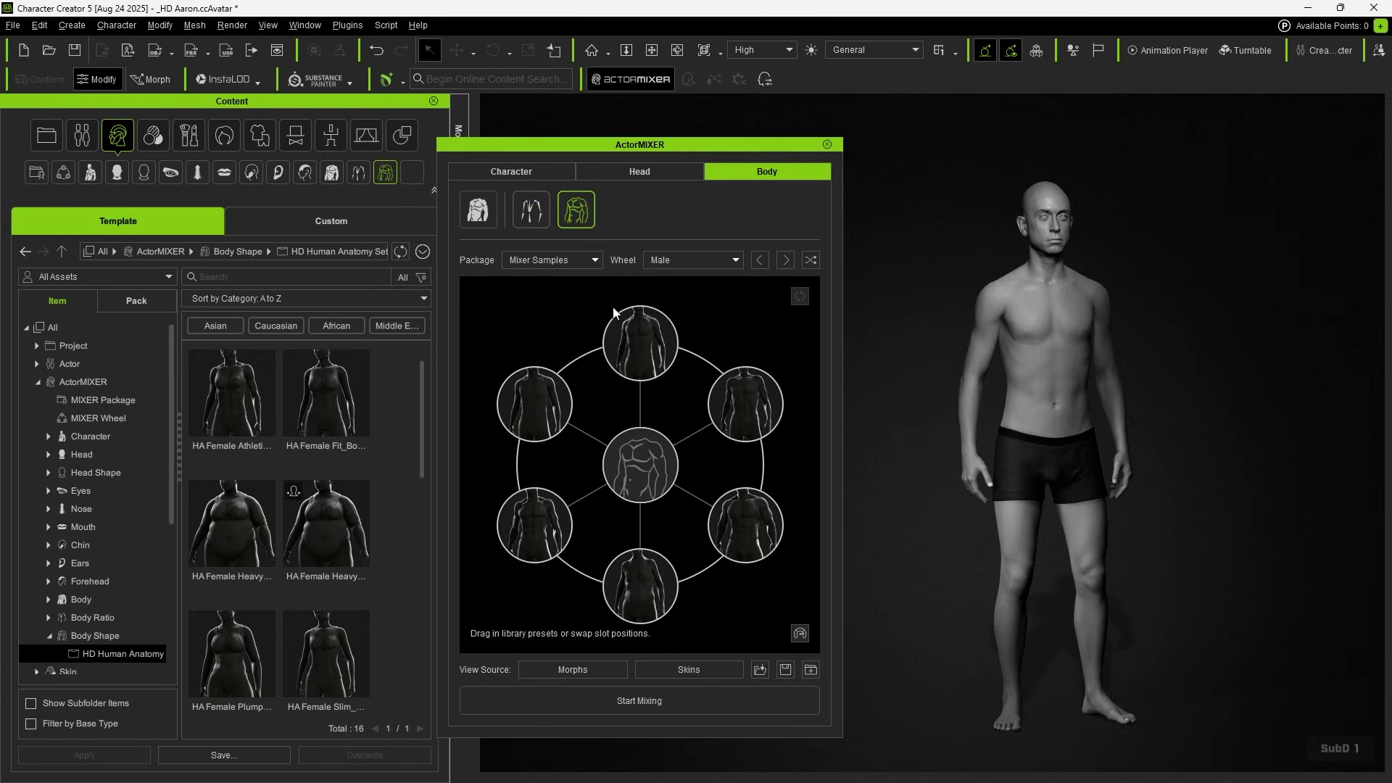
pyautogui.click(669, 692)
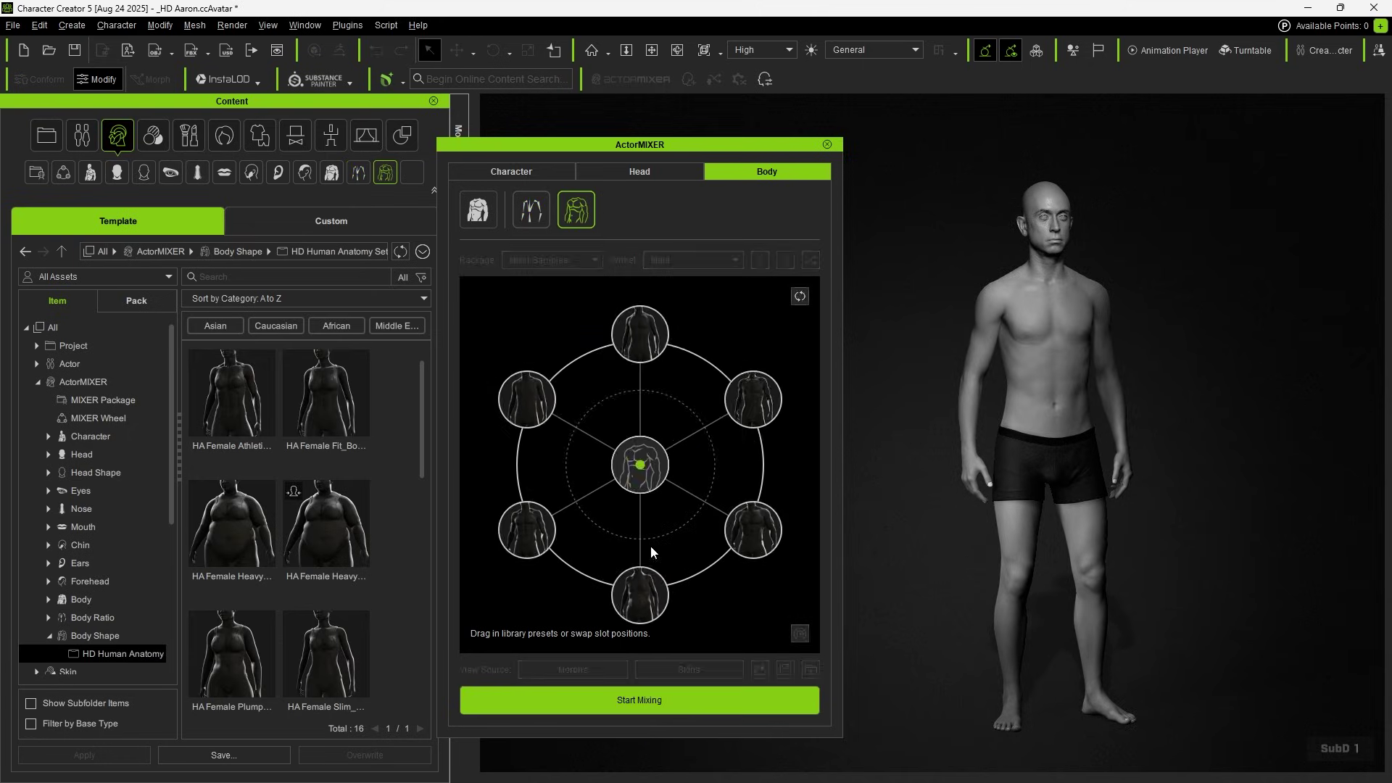
pyautogui.moveTo(645, 485); pyautogui.dragTo(585, 497)
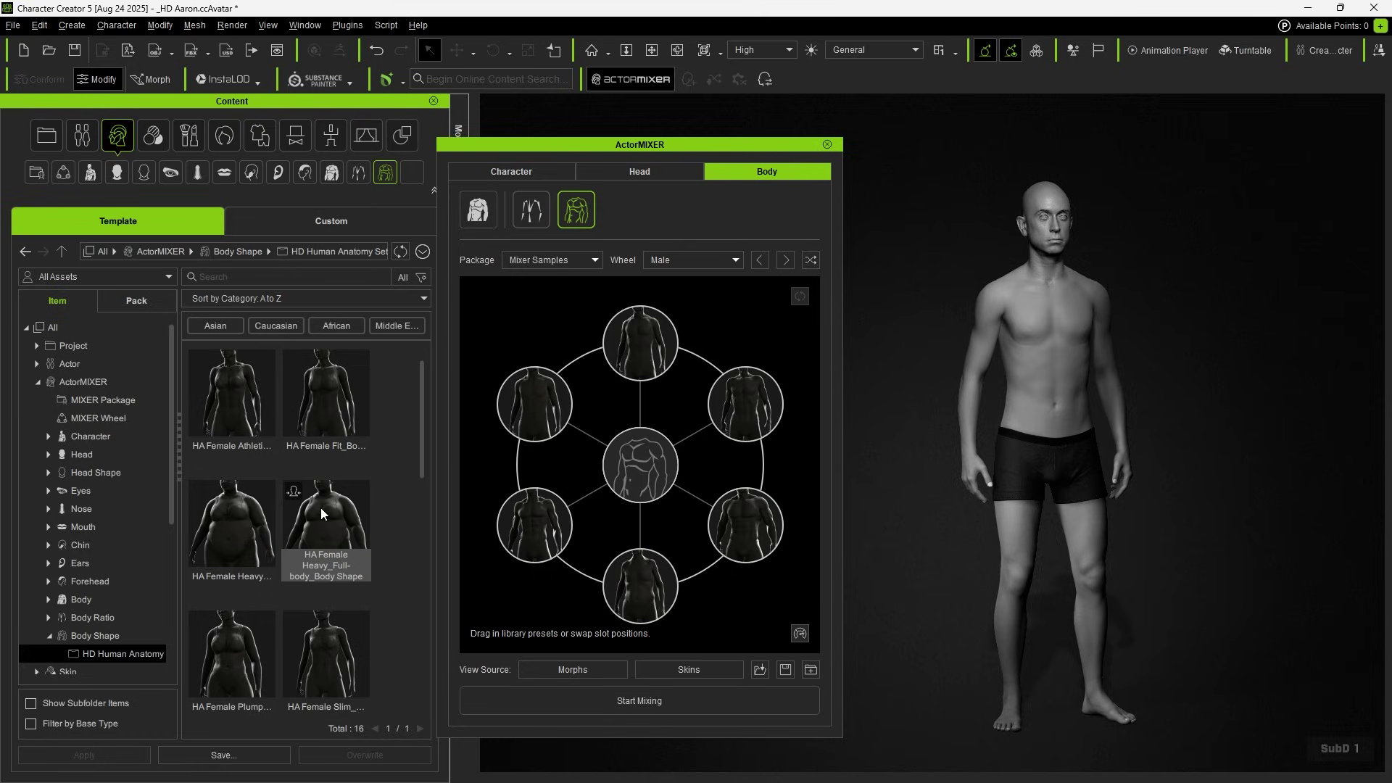
# Place the Skinny and Heavy body shapes on the wheel and blend the body between them.
pyautogui.moveTo(422, 431); pyautogui.dragTo(407, 629)
pyautogui.moveTo(231, 682); pyautogui.dragTo(628, 595)
pyautogui.moveTo(232, 508); pyautogui.dragTo(736, 517)
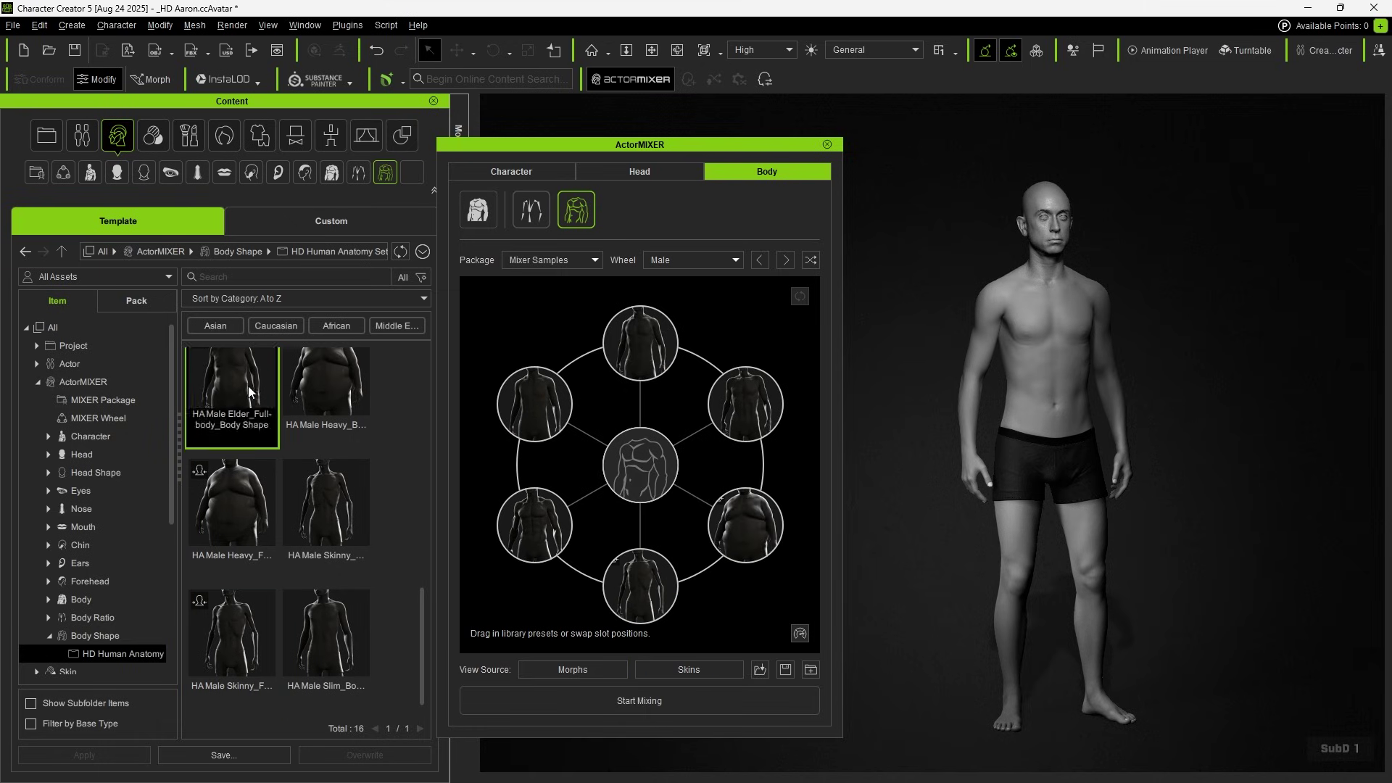
pyautogui.click(644, 479)
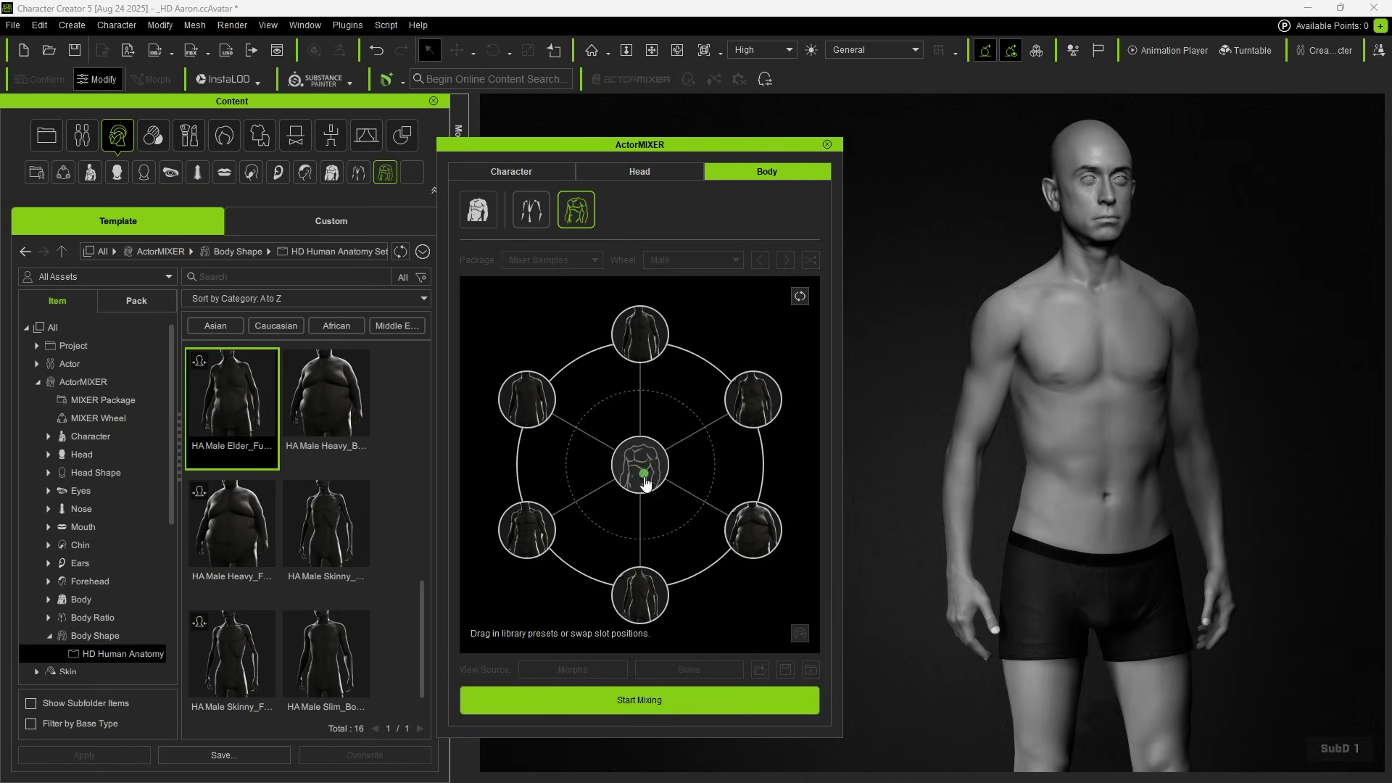
pyautogui.moveTo(645, 486); pyautogui.dragTo(683, 502)
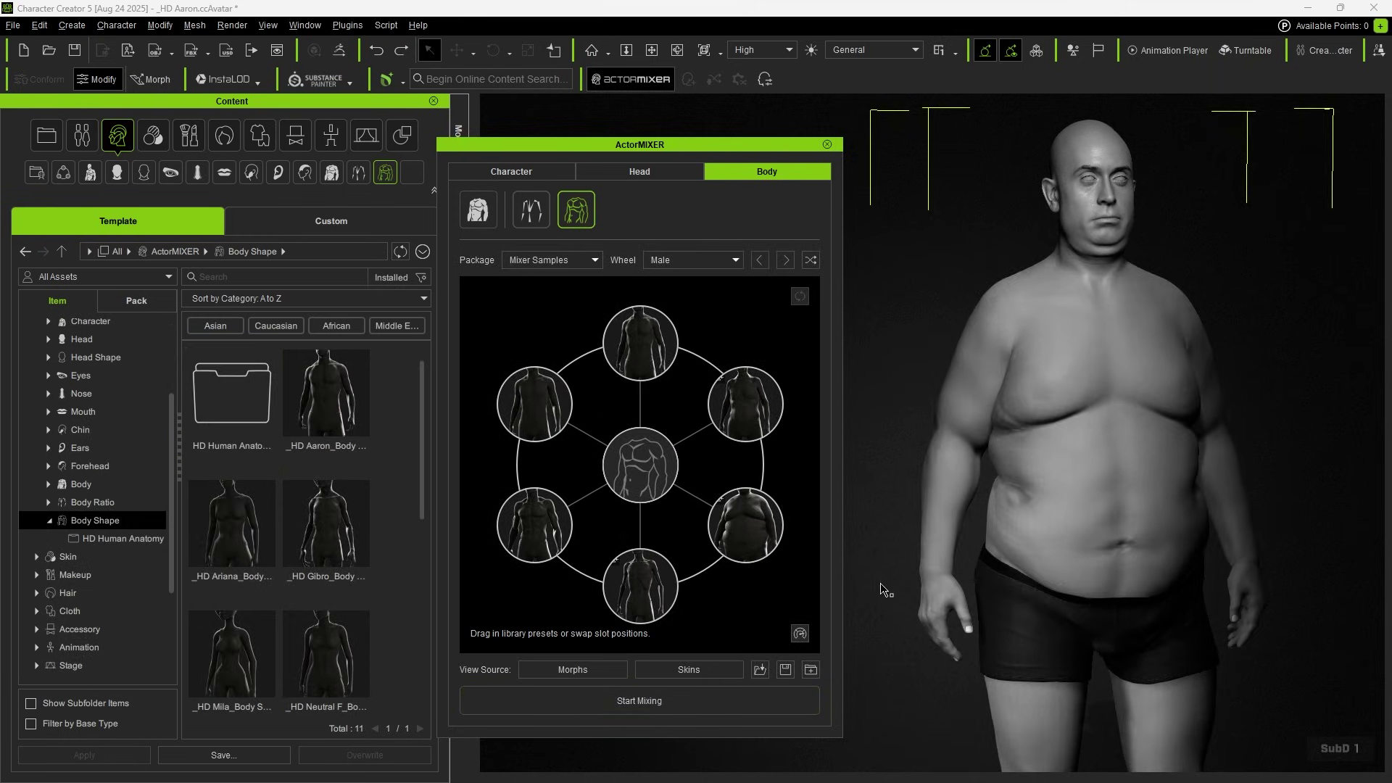
# Browse the CC5 Human 2K and 4K skin folders, then the Skin > Overall presets.
pyautogui.click(680, 669)
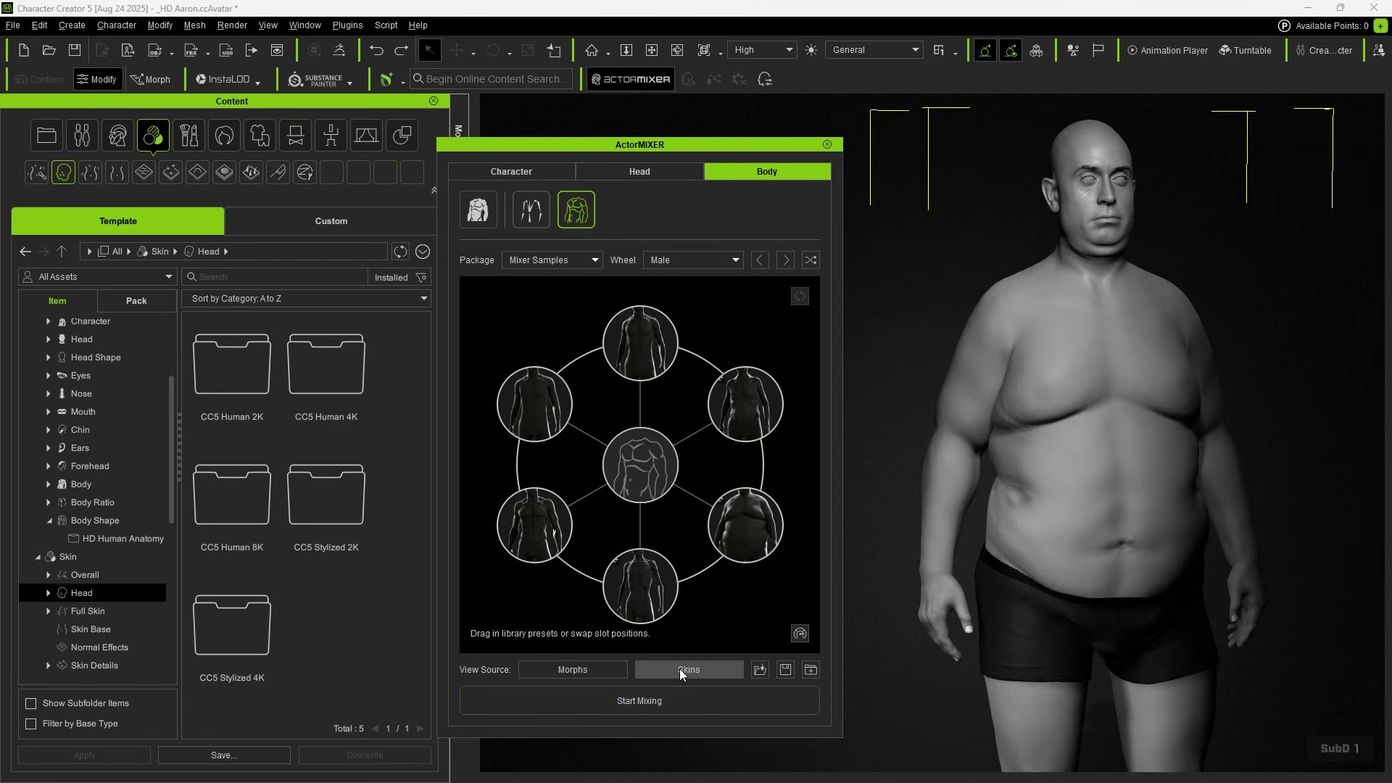
pyautogui.doubleClick(254, 400)
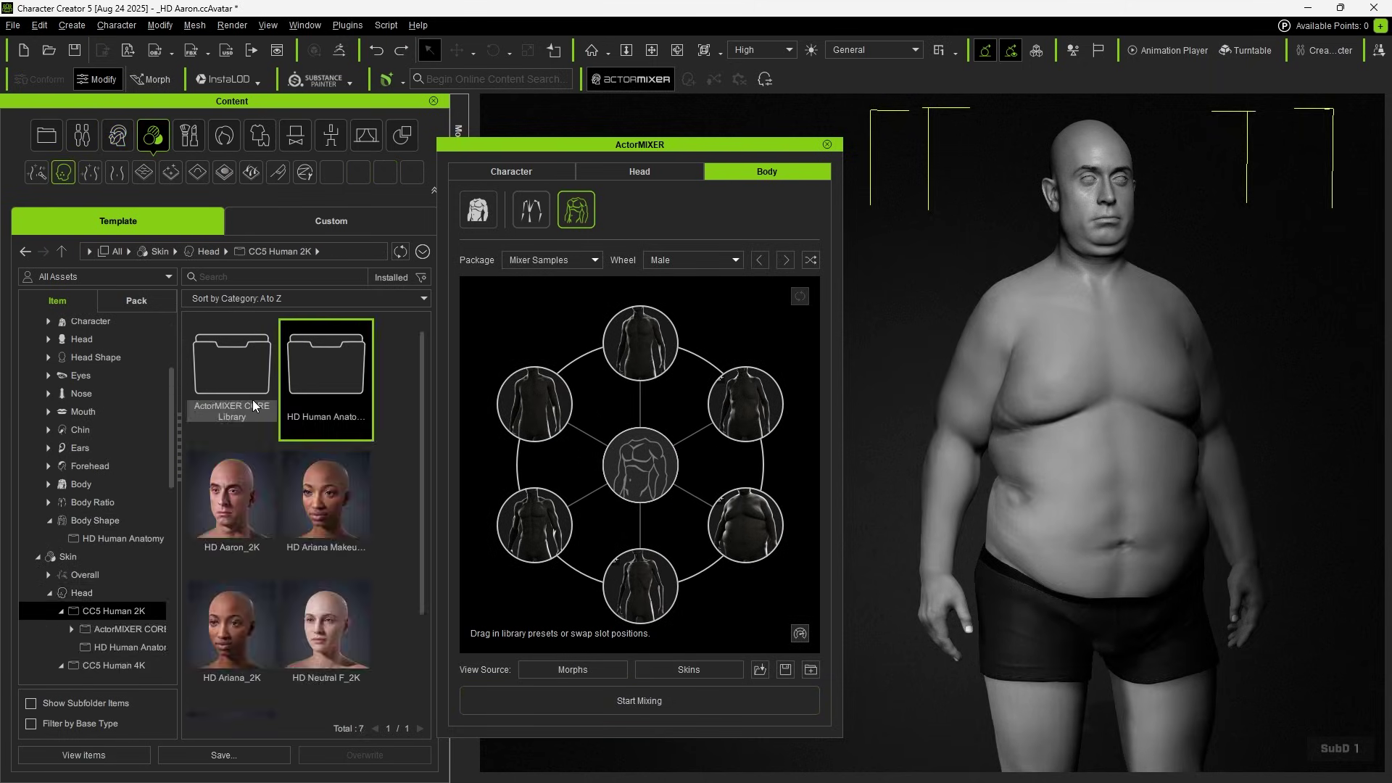
pyautogui.scroll(-1, 424, 437)
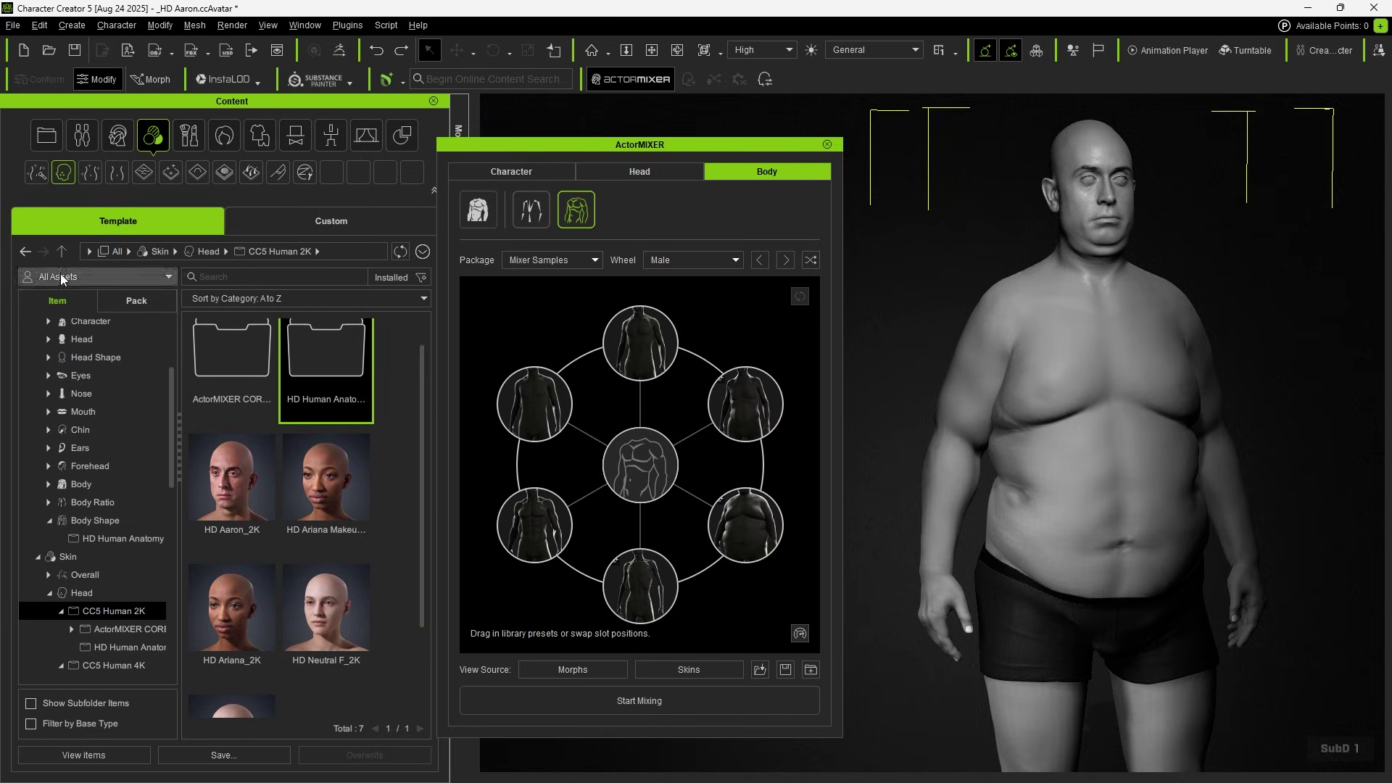
pyautogui.click(114, 665)
pyautogui.scroll(-2, 406, 402)
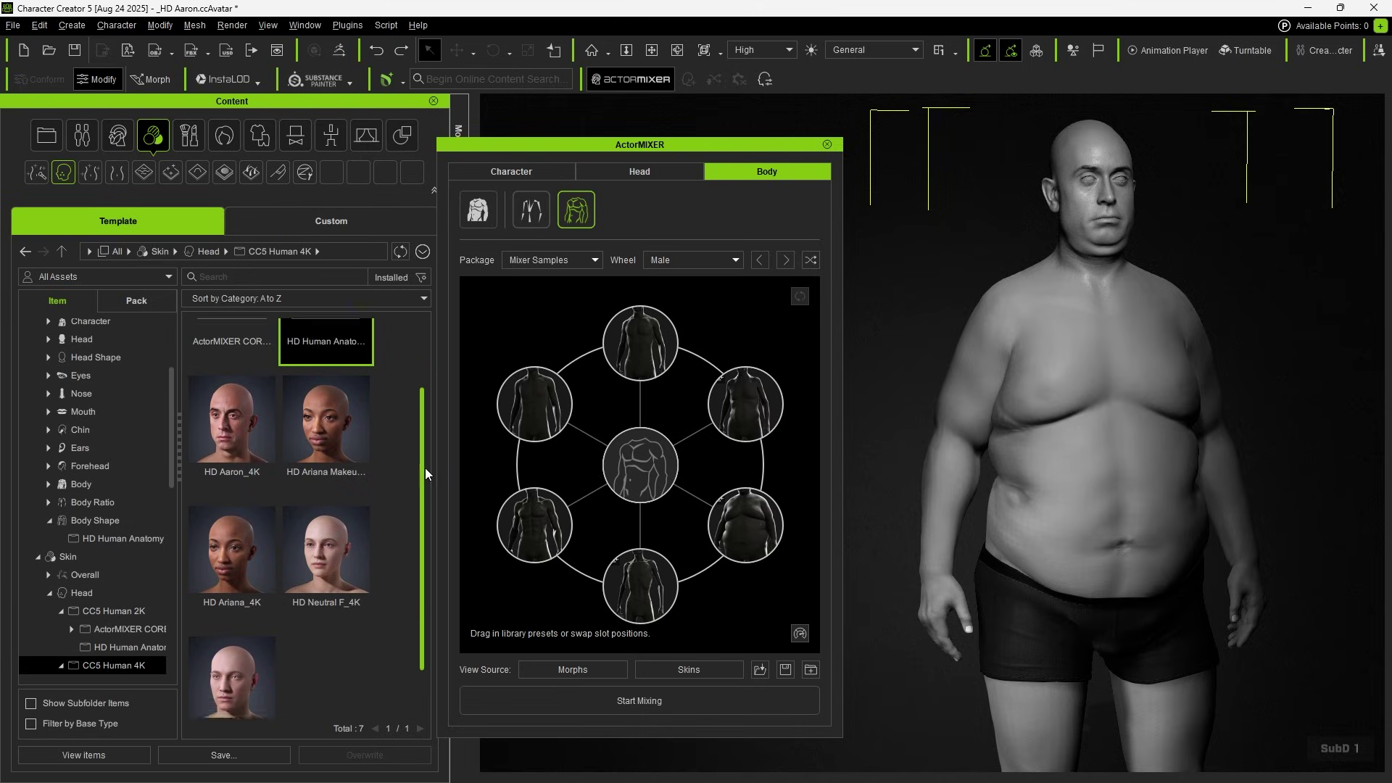
pyautogui.scroll(2, 425, 473)
pyautogui.click(22, 252)
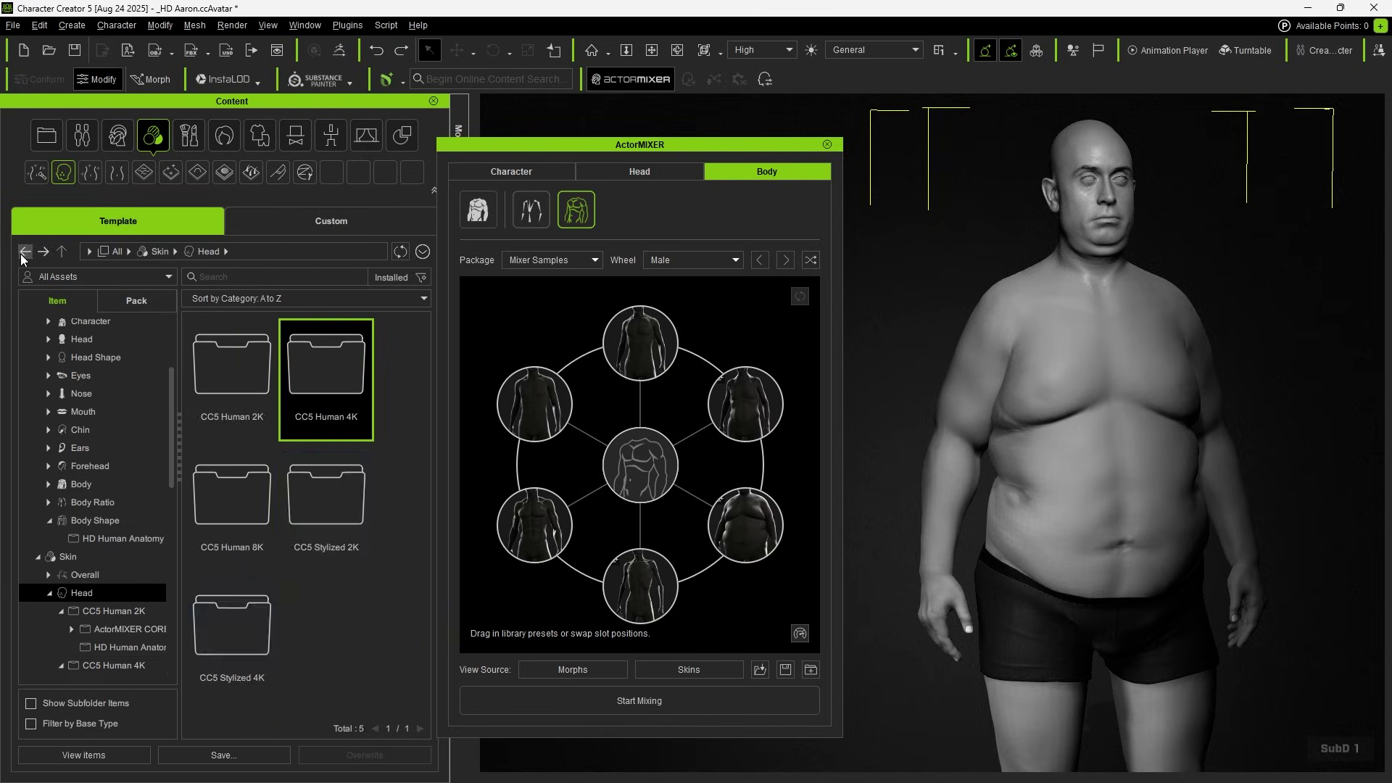
pyautogui.click(107, 573)
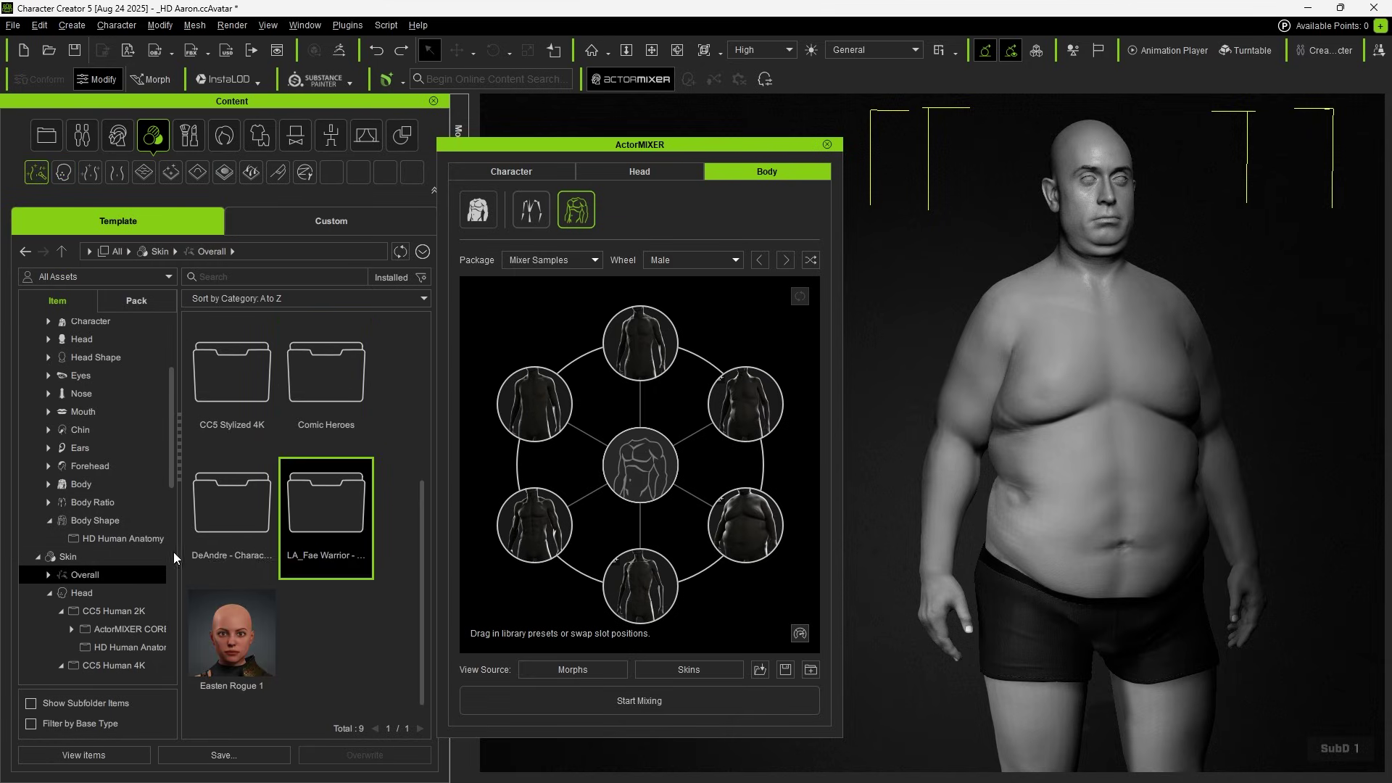
pyautogui.scroll(-2, 424, 505)
pyautogui.scroll(2, 434, 385)
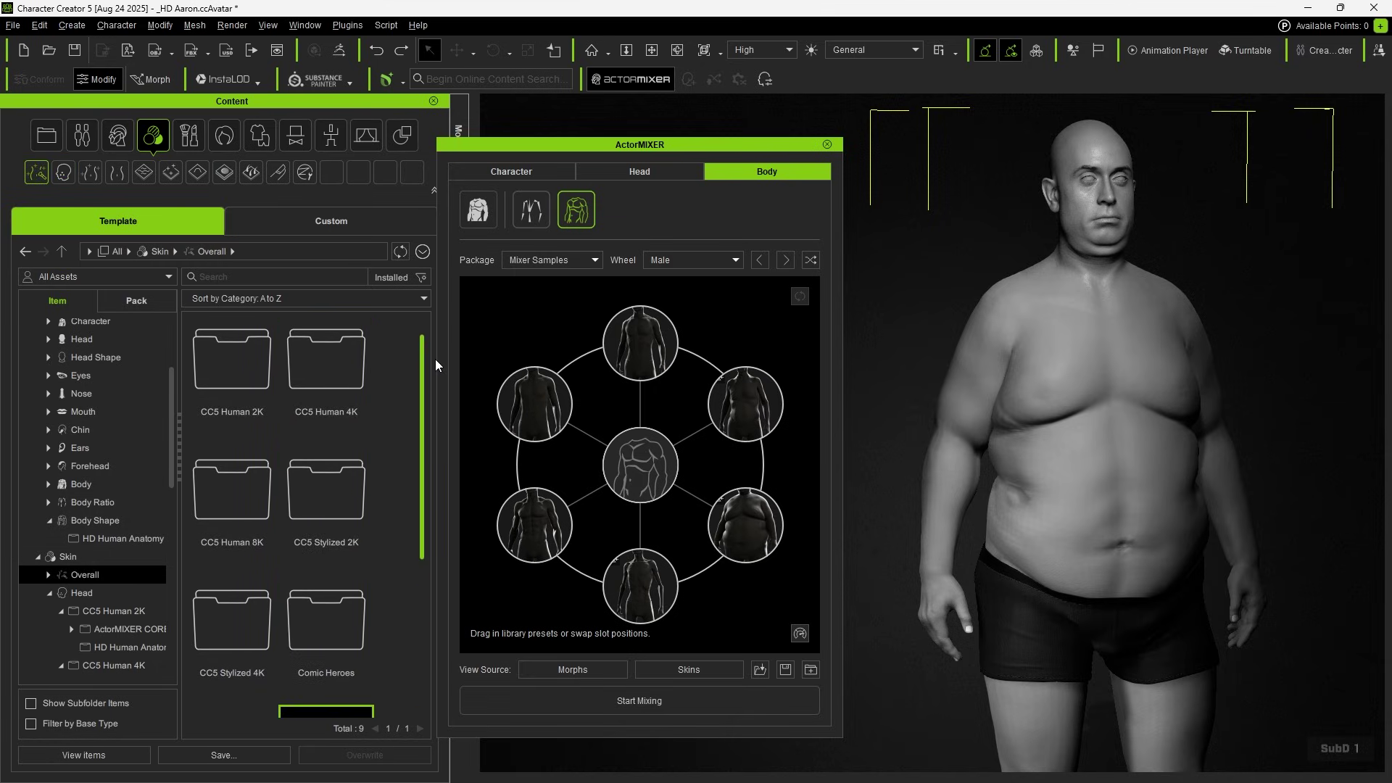
# Apply the HD Aaron_2K overall skin from the CC5 Human 2K folder to the character.
pyautogui.doubleClick(232, 367)
pyautogui.moveTo(338, 374); pyautogui.dragTo(1064, 438)
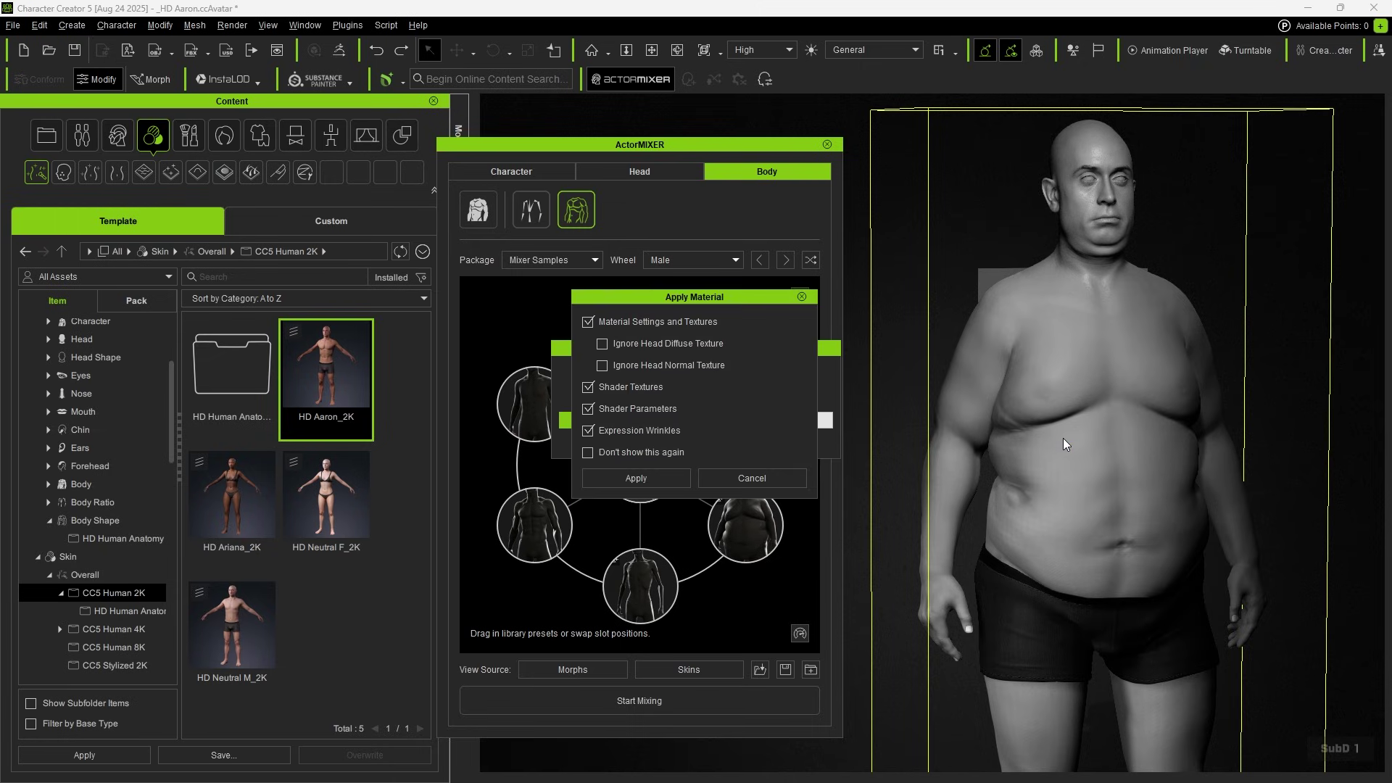
pyautogui.click(636, 478)
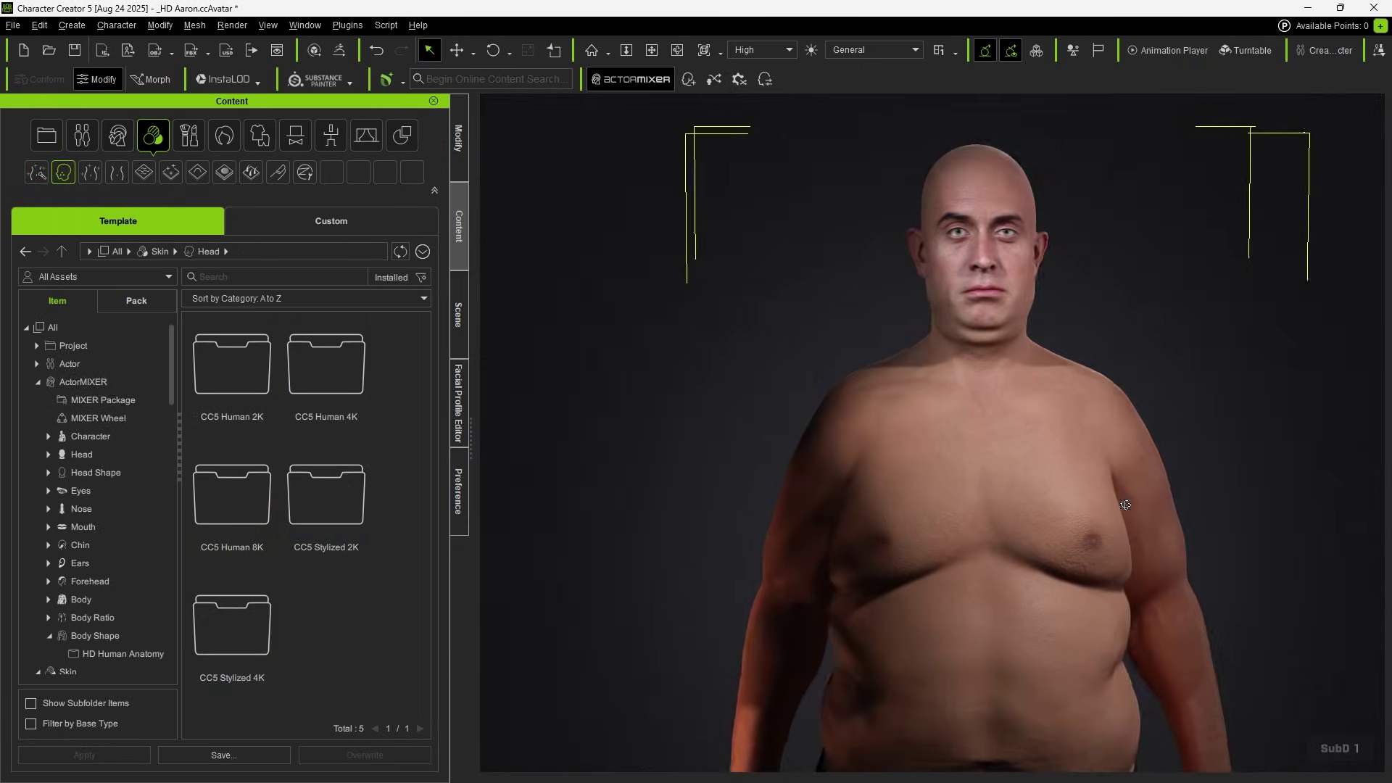
pyautogui.moveTo(1125, 505)
pyautogui.mouseDown(button='right')
pyautogui.moveTo(1268, 490)
pyautogui.moveTo(1117, 492)
pyautogui.mouseUp(button='right')
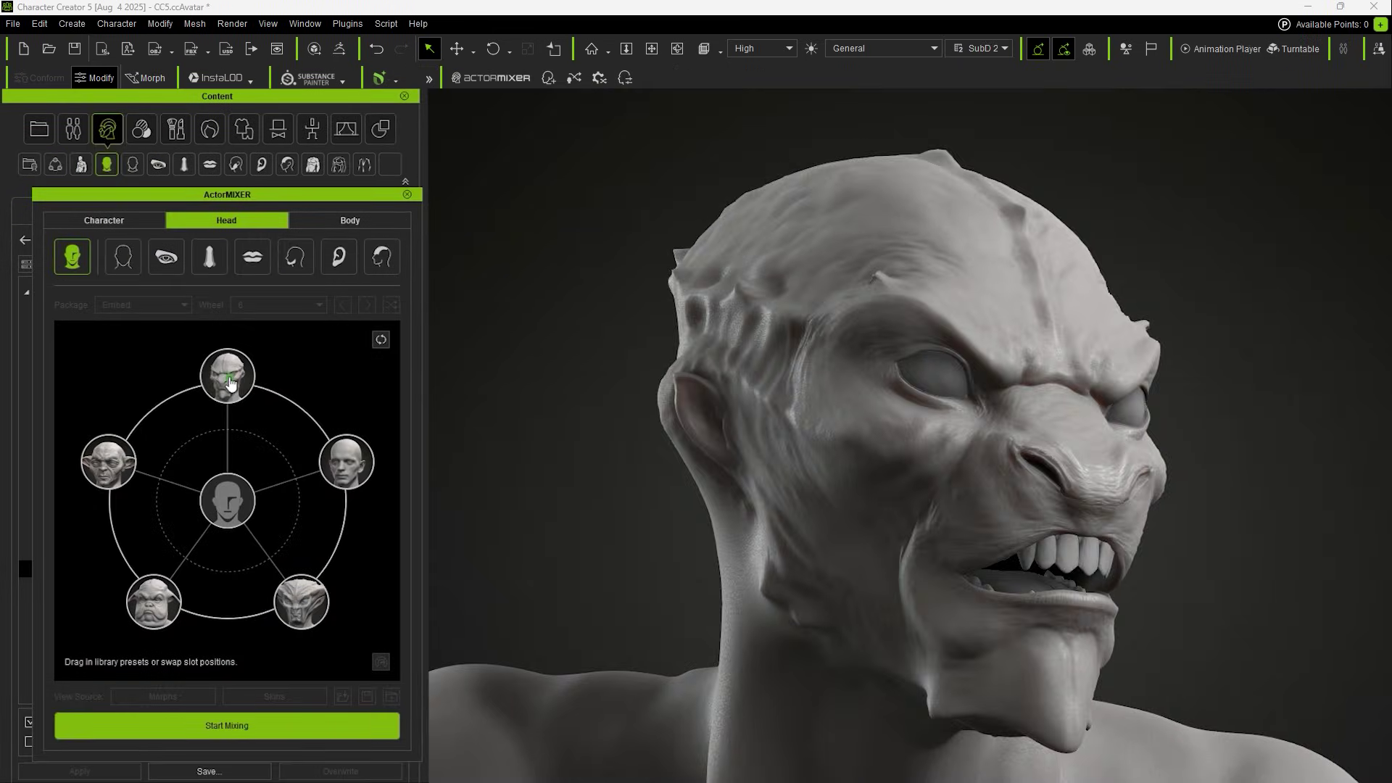
# Blend the head between creature presets, then slim the body toward the top preset.
pyautogui.moveTo(317, 445); pyautogui.dragTo(203, 606)
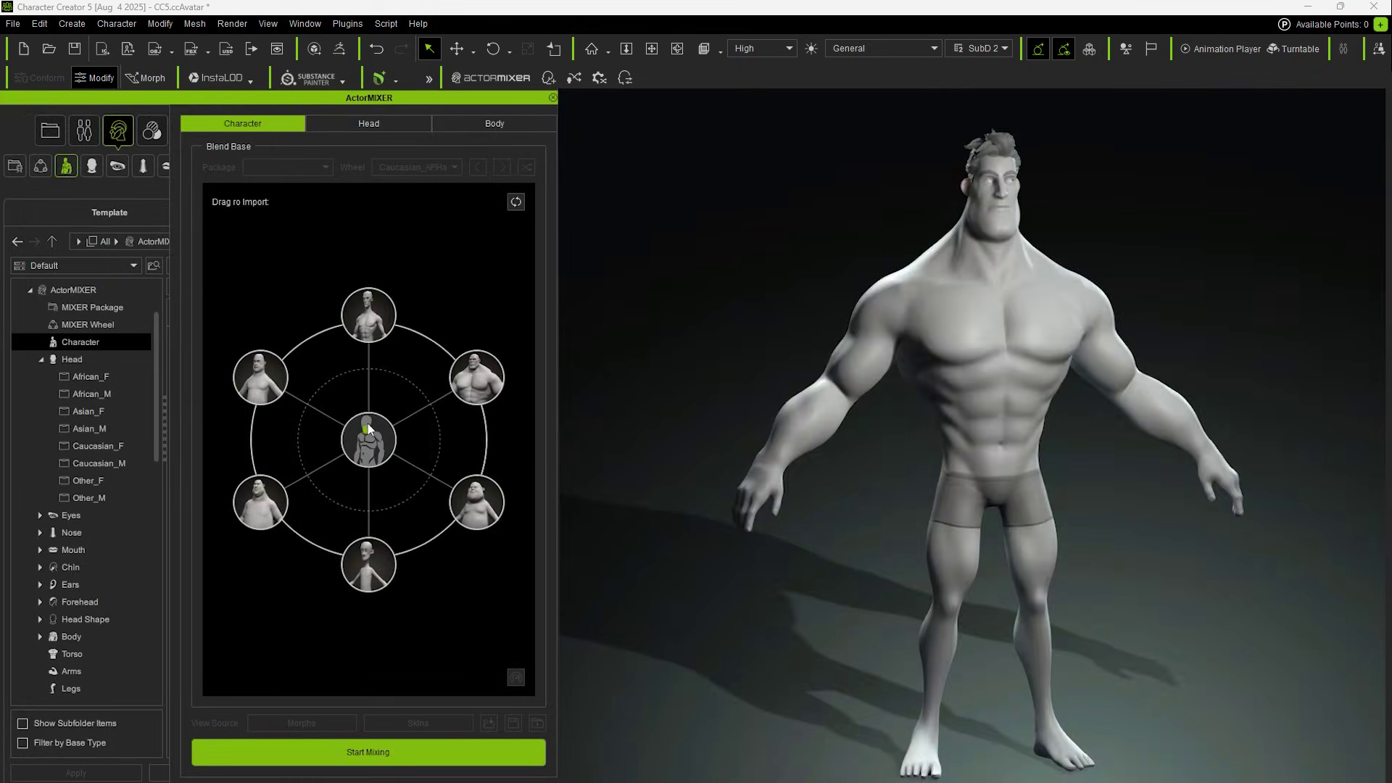
pyautogui.moveTo(369, 435); pyautogui.dragTo(262, 504)
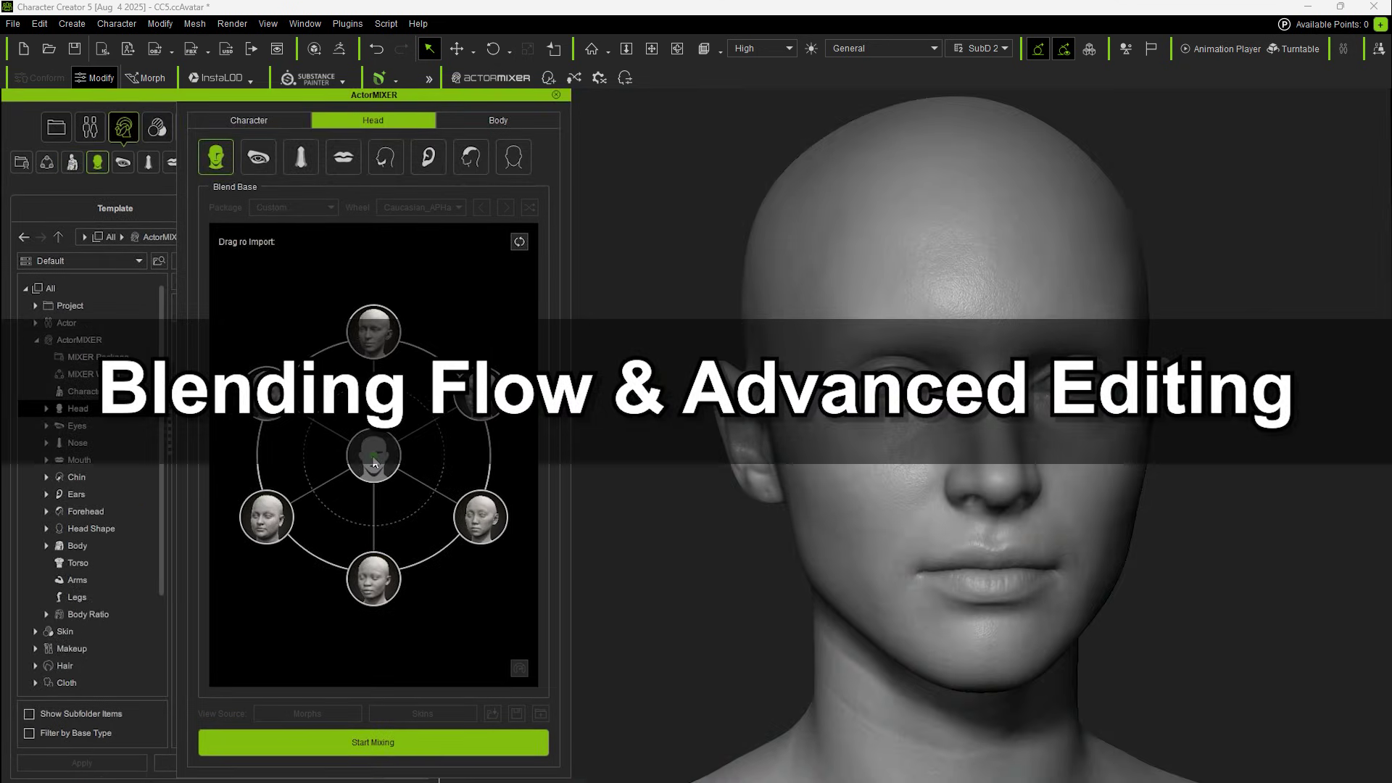
# Blend the face toward the top head preset, the nose toward lower-right, and the body toward muscular.
pyautogui.moveTo(374, 462); pyautogui.dragTo(468, 409)
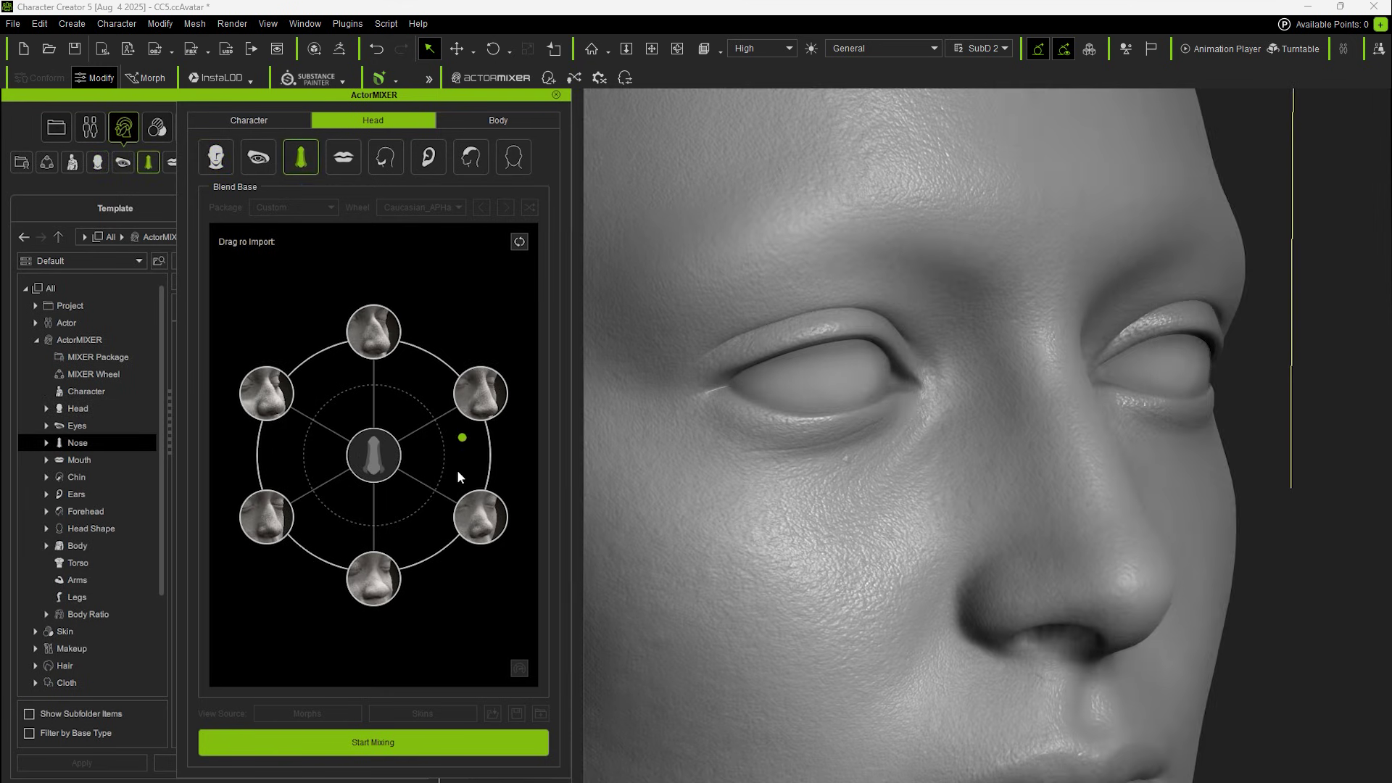
pyautogui.moveTo(458, 477); pyautogui.dragTo(451, 507)
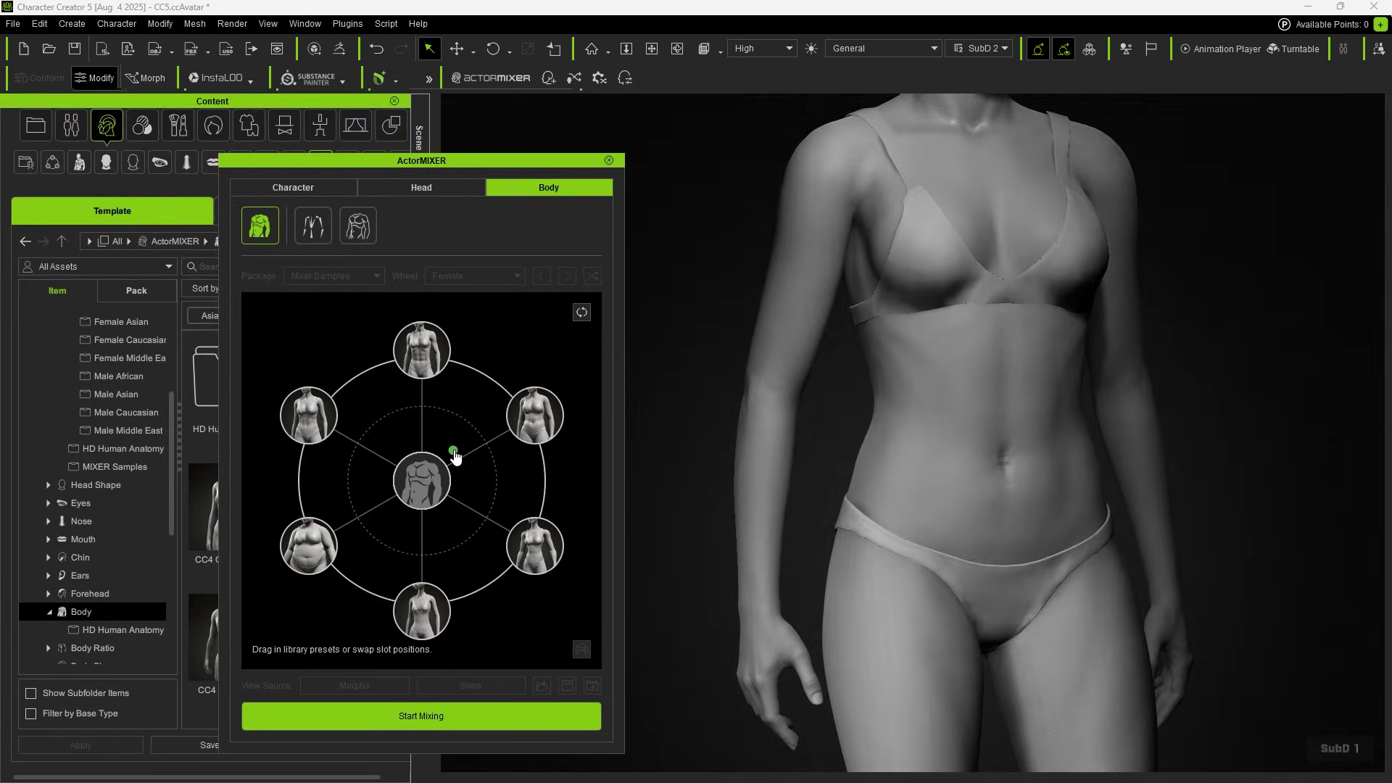
pyautogui.moveTo(454, 455); pyautogui.dragTo(421, 401)
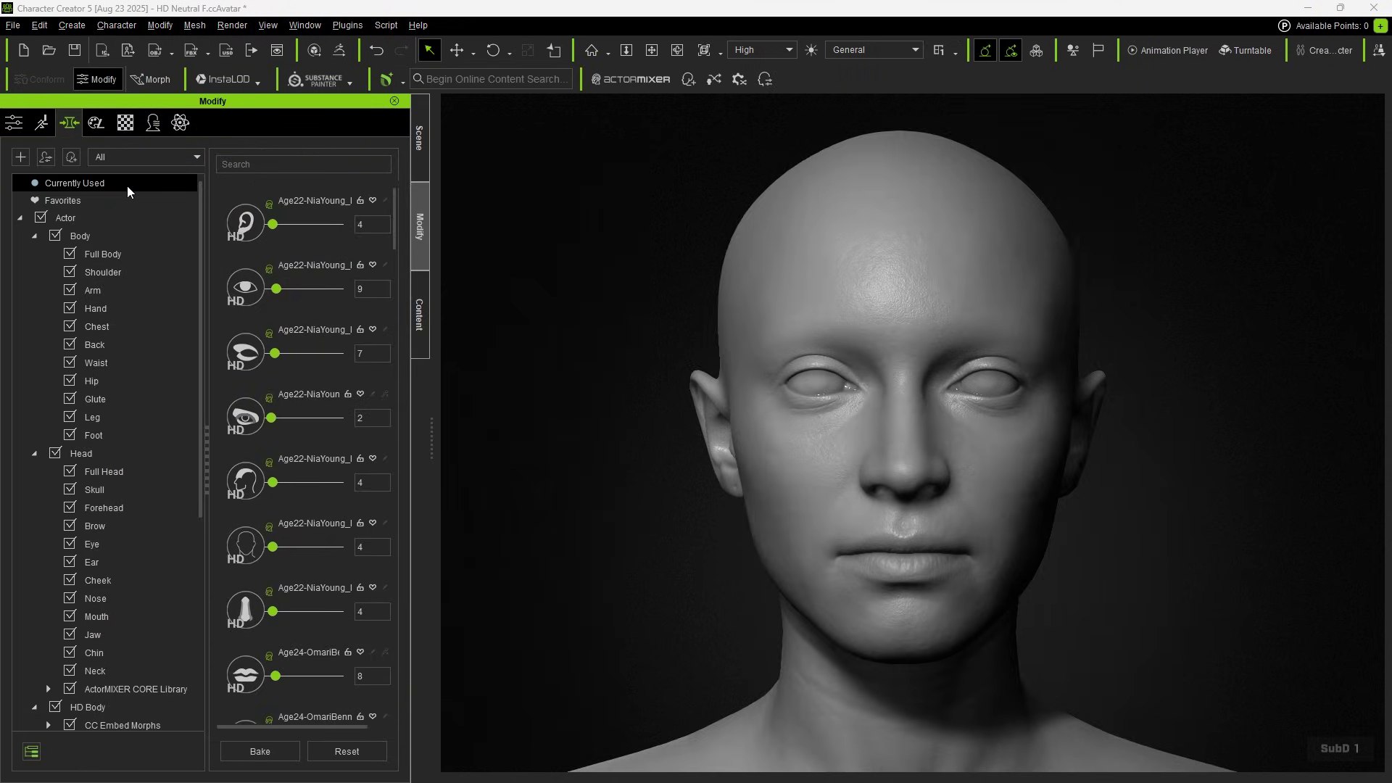
# Raise the fourth NiaYoung eye morph to 42 and the nose morph to 17.
pyautogui.moveTo(397, 208)
pyautogui.mouseDown()
pyautogui.moveTo(412, 432)
pyautogui.moveTo(416, 199)
pyautogui.mouseUp()
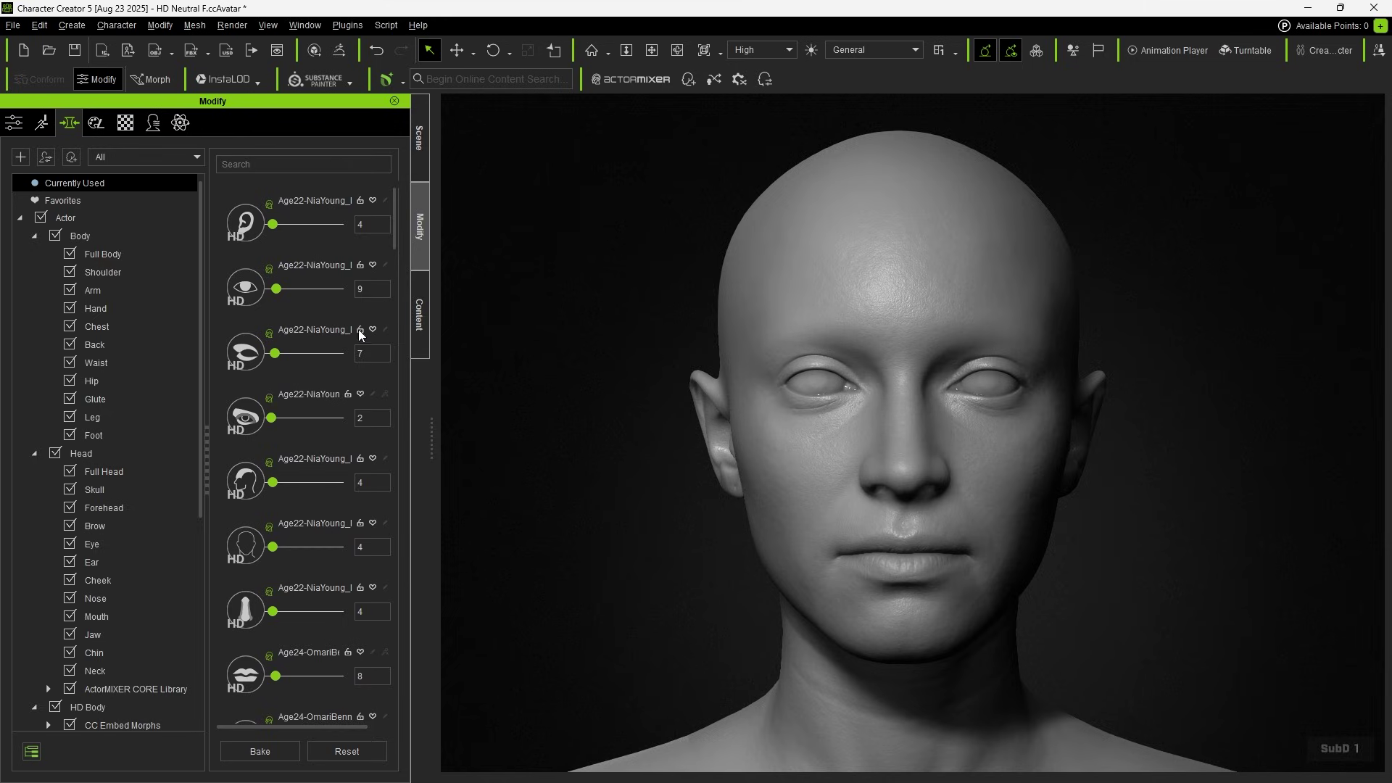
pyautogui.moveTo(271, 417); pyautogui.dragTo(304, 413)
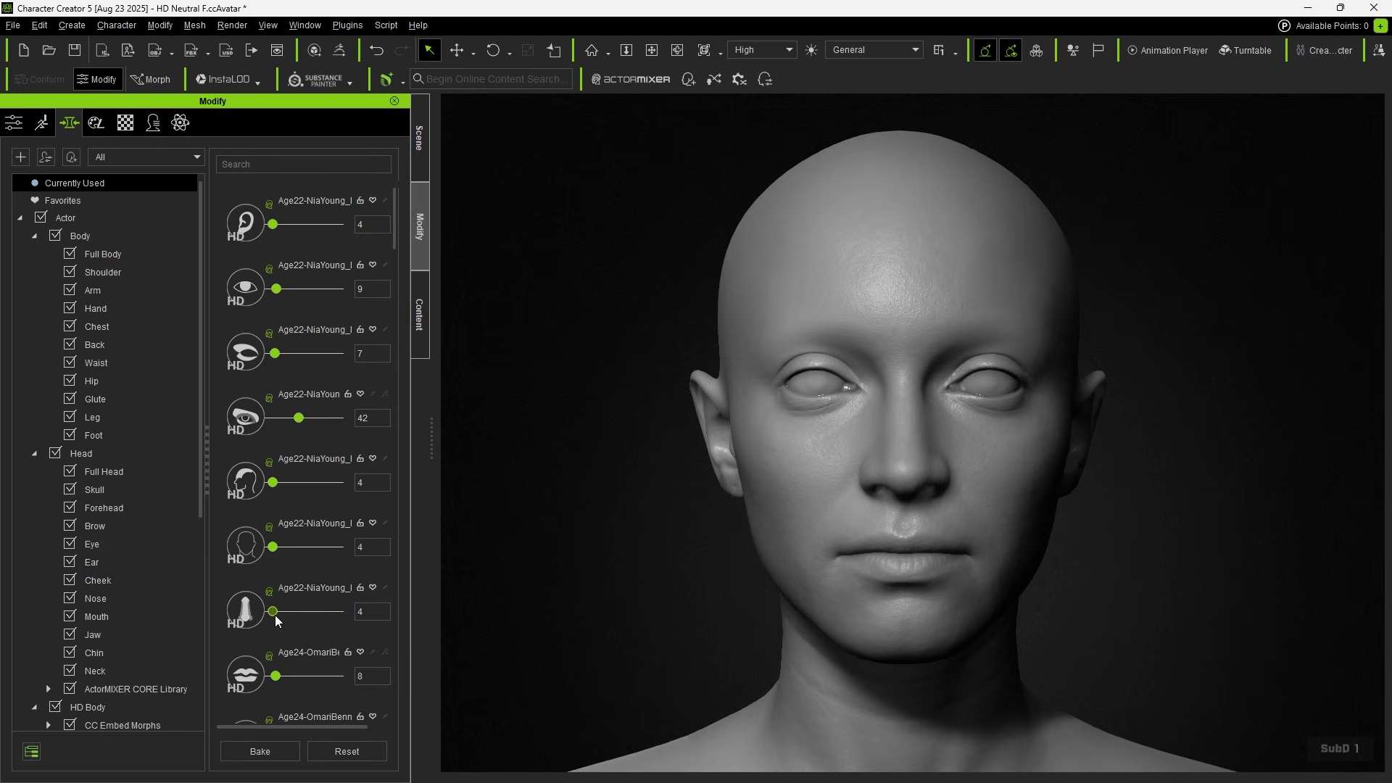
pyautogui.moveTo(276, 615)
pyautogui.mouseDown()
pyautogui.moveTo(294, 613)
pyautogui.moveTo(269, 618)
pyautogui.mouseUp()
# In the ActorMIXER CORE Library, blend in a little age-19 forehead and set the AnitaGhosh ear blend to 30.
pyautogui.scroll(-3, 145, 522)
pyautogui.doubleClick(136, 509)
pyautogui.click(160, 528)
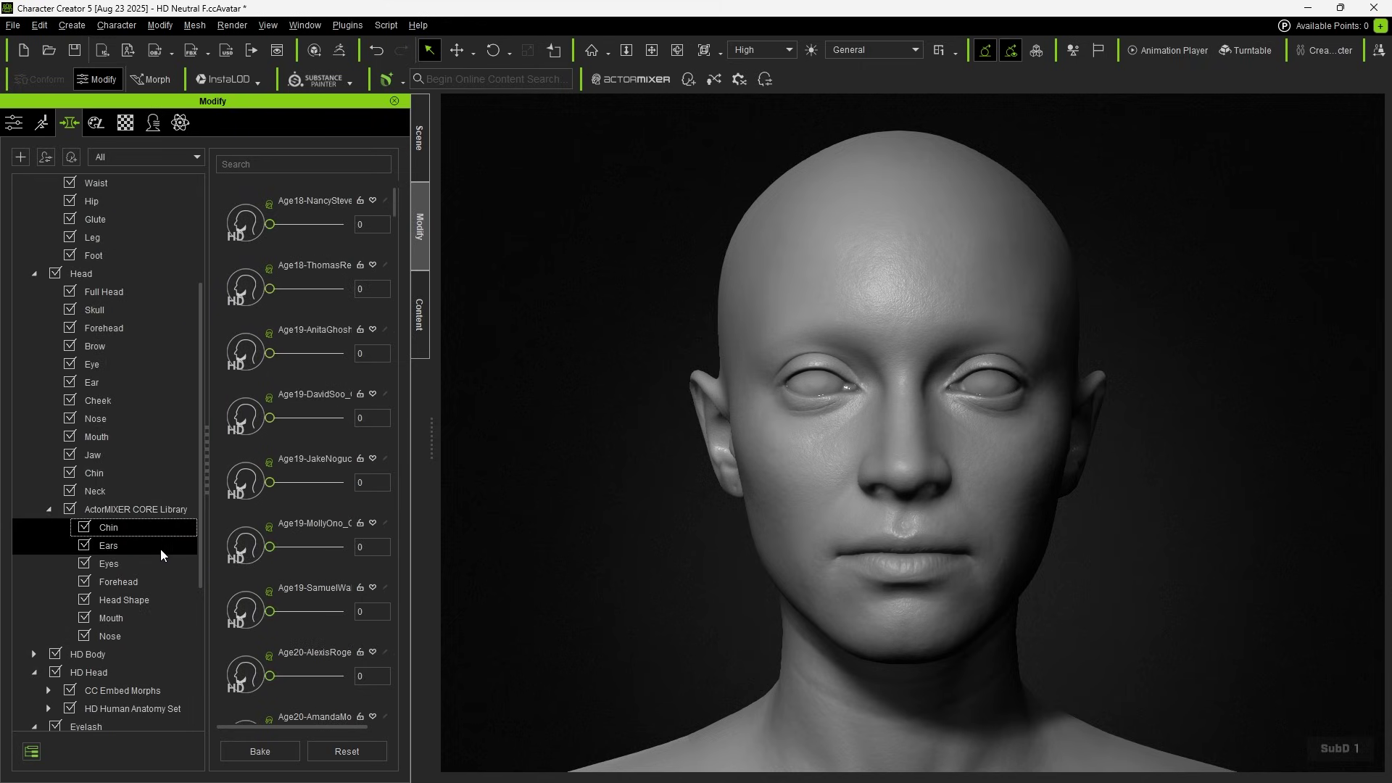
pyautogui.click(162, 563)
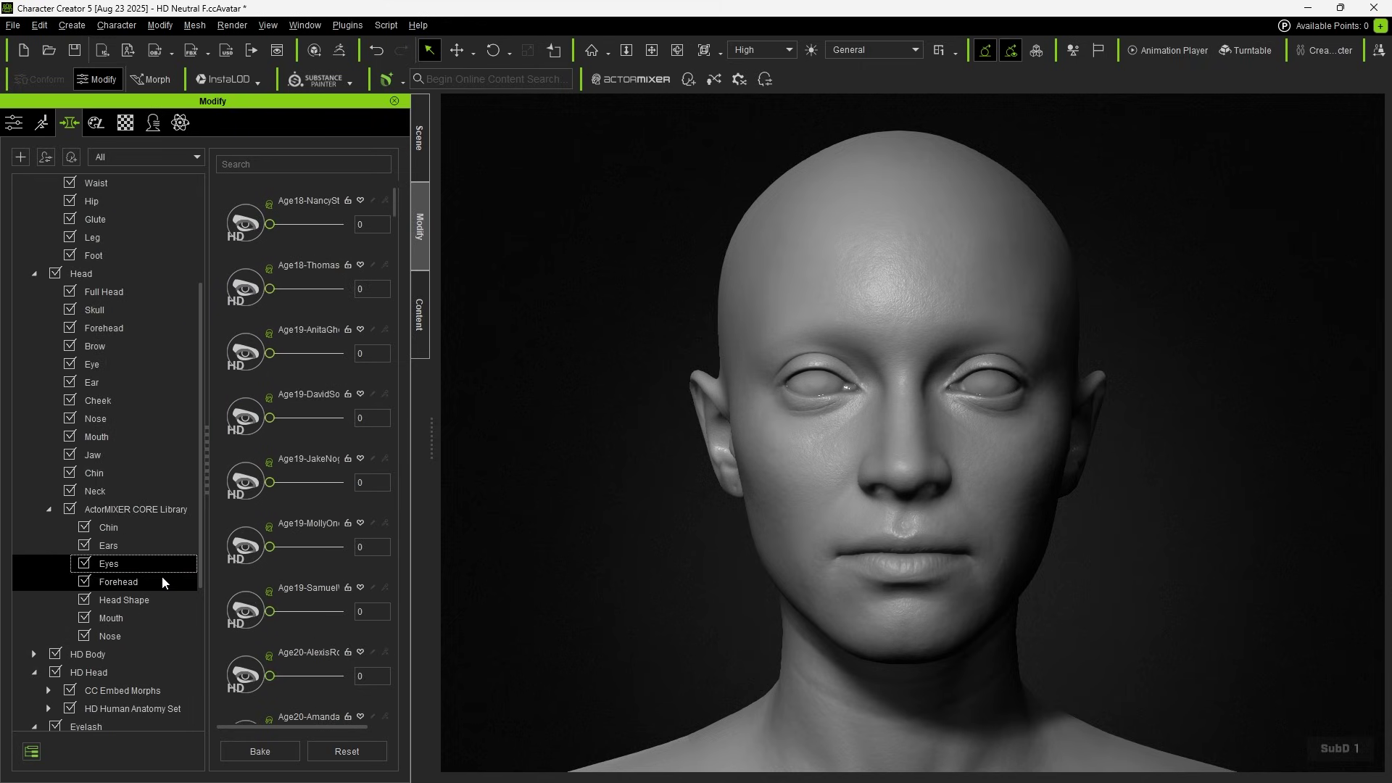
pyautogui.click(162, 582)
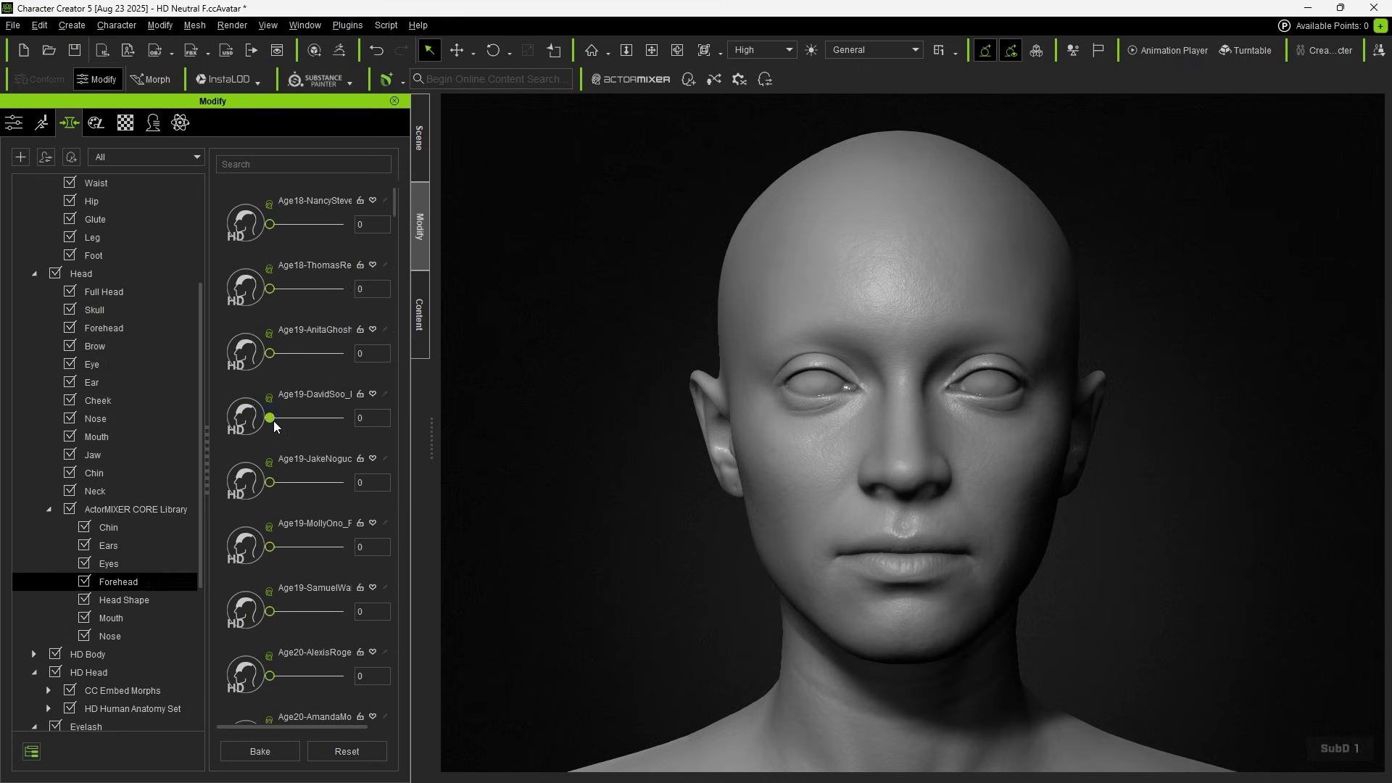
pyautogui.moveTo(271, 419)
pyautogui.mouseDown()
pyautogui.moveTo(303, 426)
pyautogui.moveTo(280, 432)
pyautogui.mouseUp()
pyautogui.press('Up')
pyautogui.press('Up')
pyautogui.moveTo(270, 353)
pyautogui.mouseDown()
pyautogui.moveTo(293, 355)
pyautogui.moveTo(280, 359)
pyautogui.mouseUp()
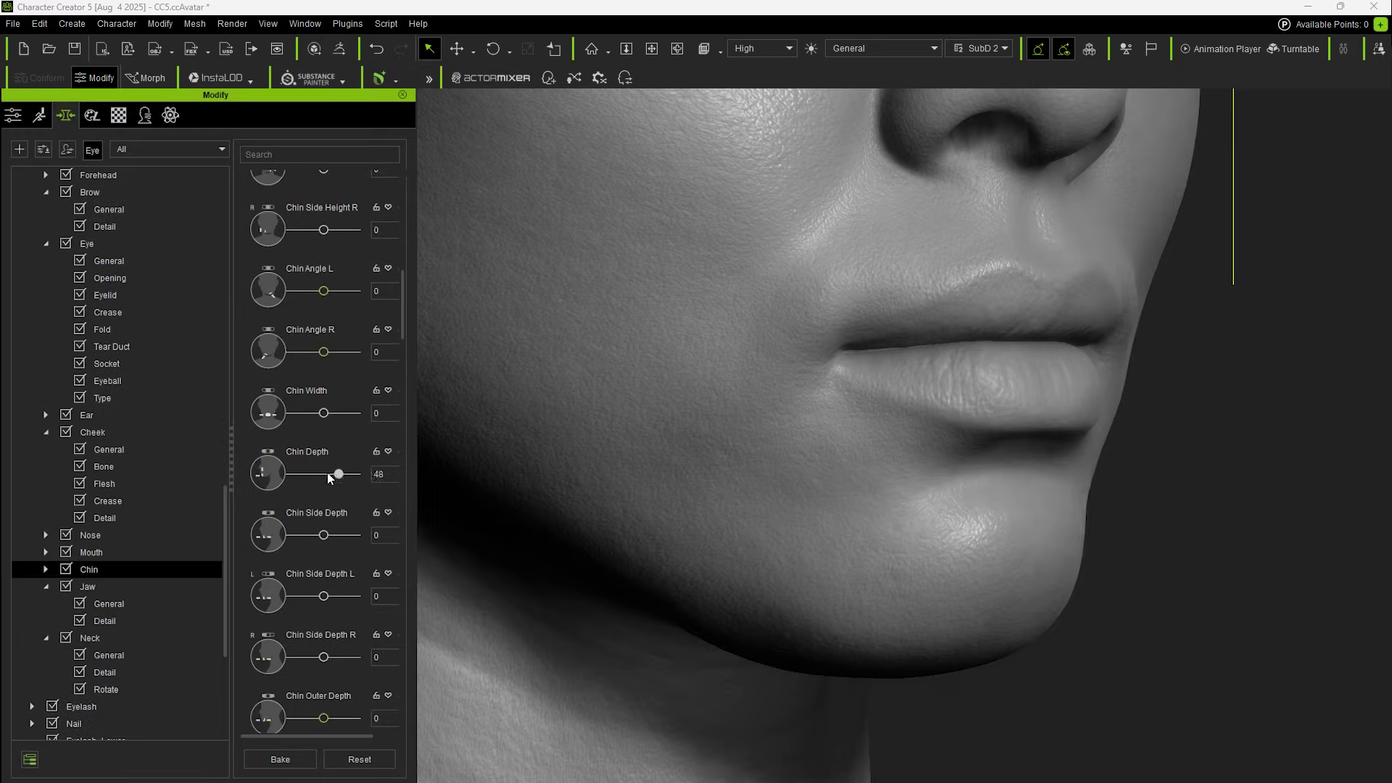
# Set chin depth to -1, maximise neck front definition and adjust the neck front smoothness.
pyautogui.moveTo(324, 474); pyautogui.dragTo(324, 476)
pyautogui.moveTo(449, 478); pyautogui.dragTo(848, 333, button='right')
pyautogui.click(105, 672)
pyautogui.moveTo(291, 577); pyautogui.dragTo(355, 577)
pyautogui.moveTo(325, 394); pyautogui.dragTo(336, 394)
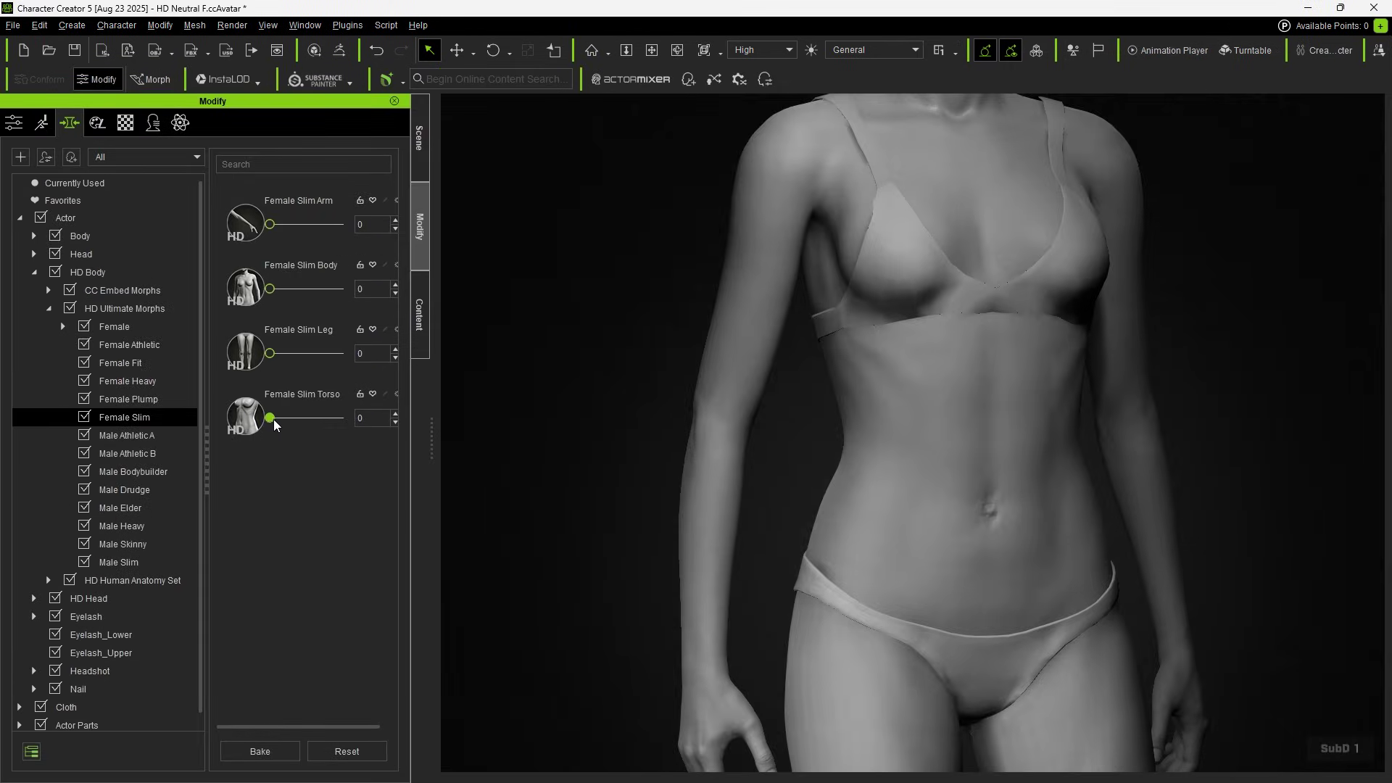
# Slim the torso with Female Slim and add a little Male Athletic A abs definition.
pyautogui.moveTo(273, 419); pyautogui.dragTo(354, 416)
pyautogui.click(153, 436)
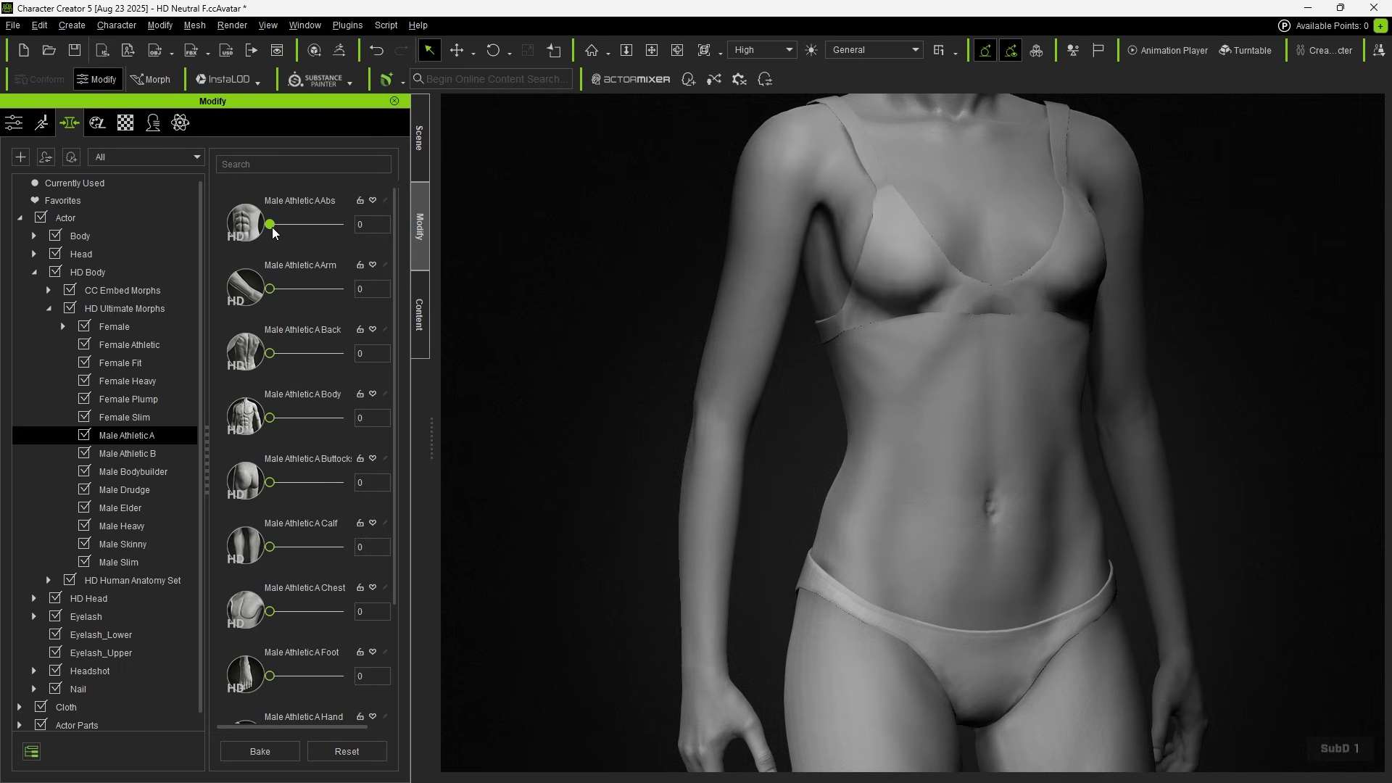
pyautogui.moveTo(271, 224); pyautogui.dragTo(309, 229)
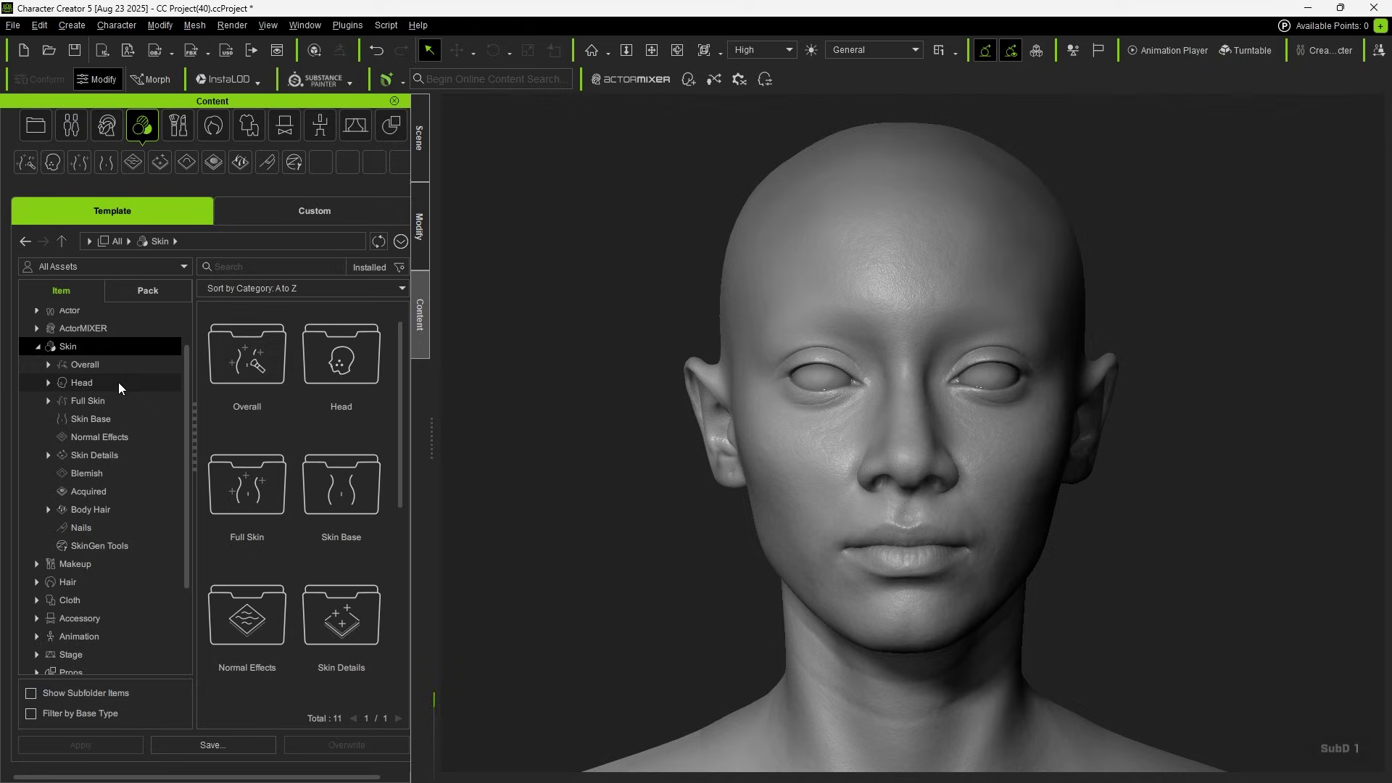
# Apply the KerryGand_4k skin from the Middle East female 4k head skins to the bald head.
pyautogui.click(119, 382)
pyautogui.click(136, 434)
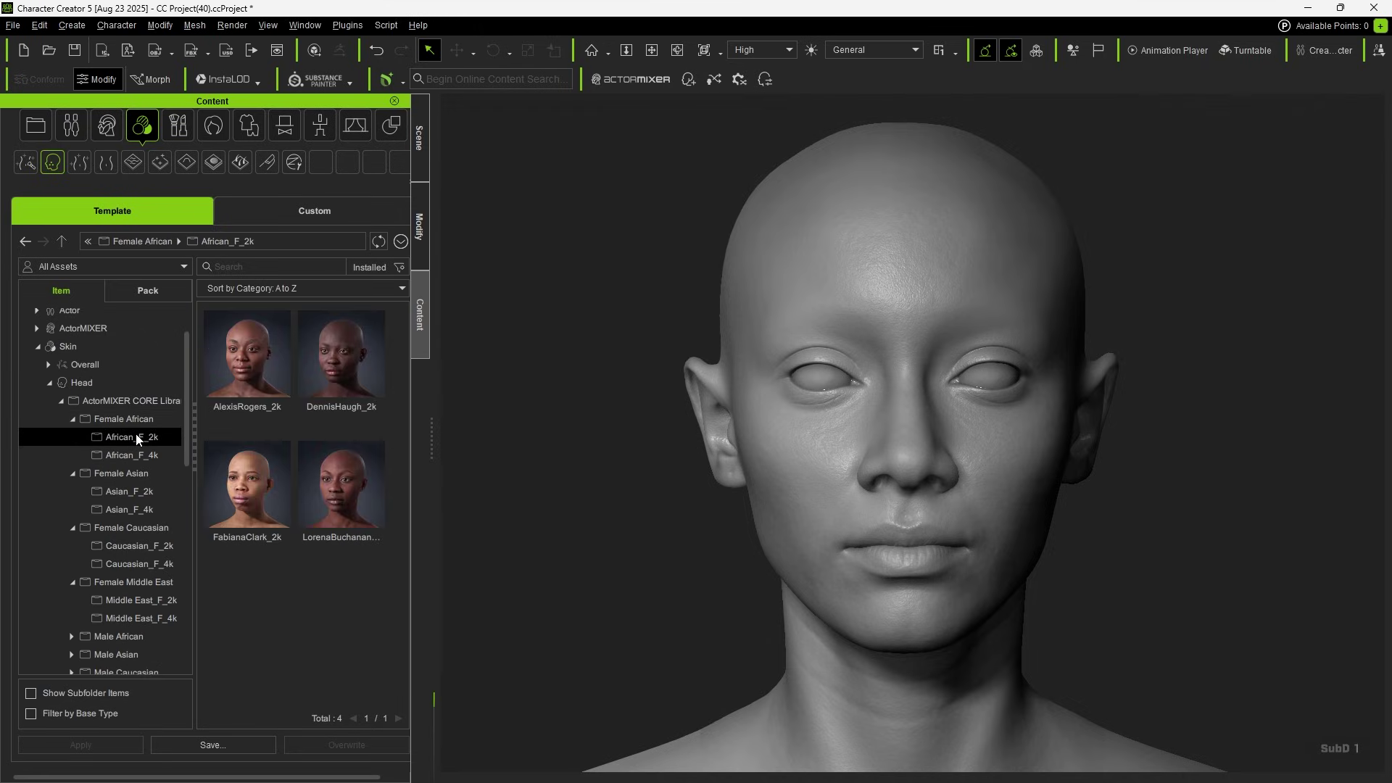
pyautogui.click(142, 493)
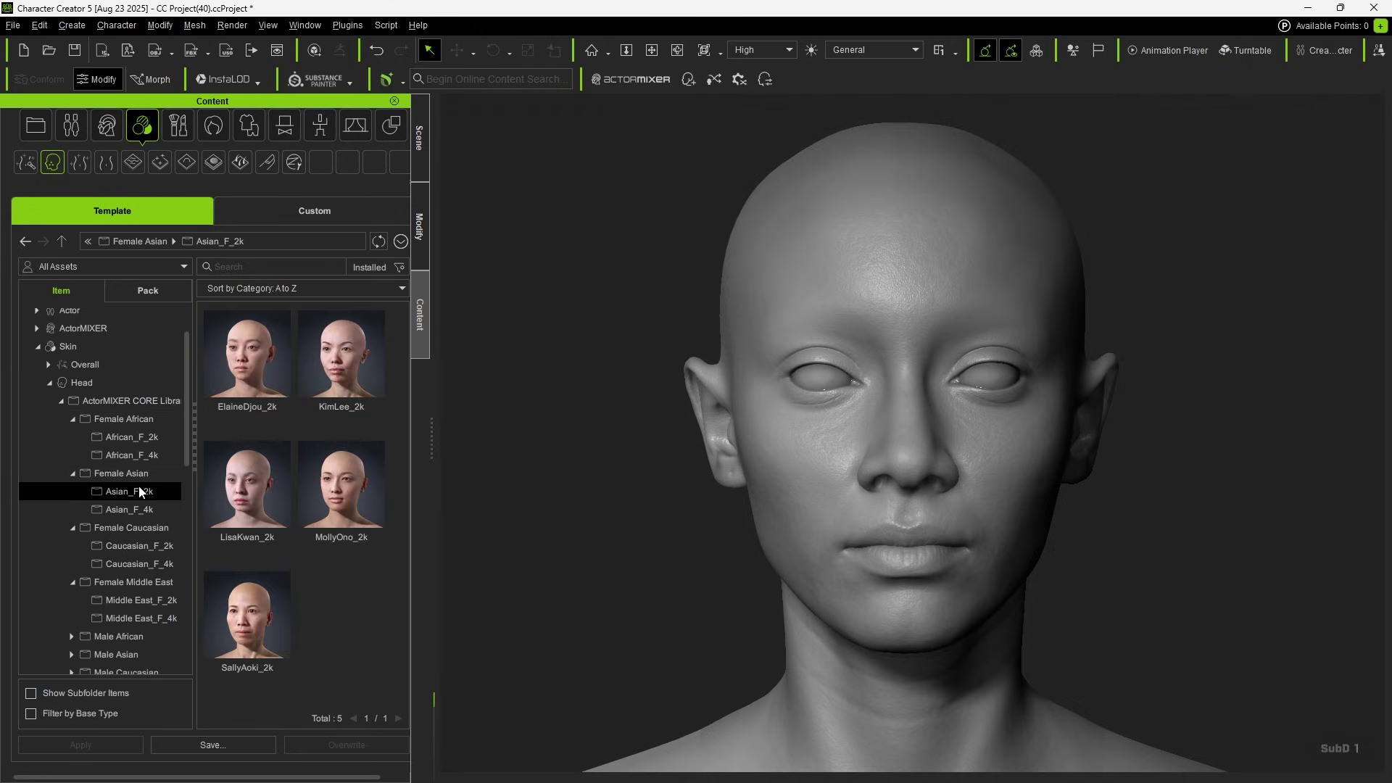
pyautogui.click(150, 544)
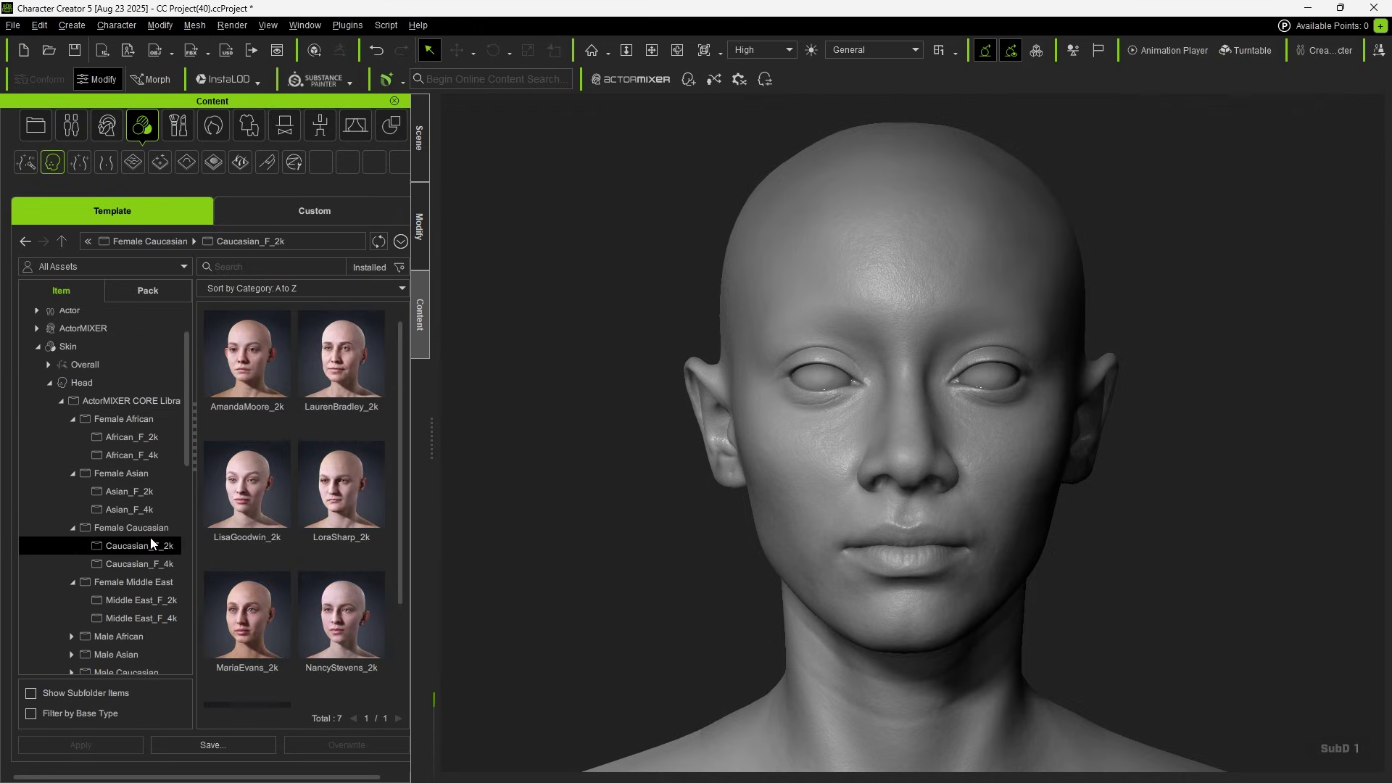
pyautogui.click(155, 600)
pyautogui.click(150, 617)
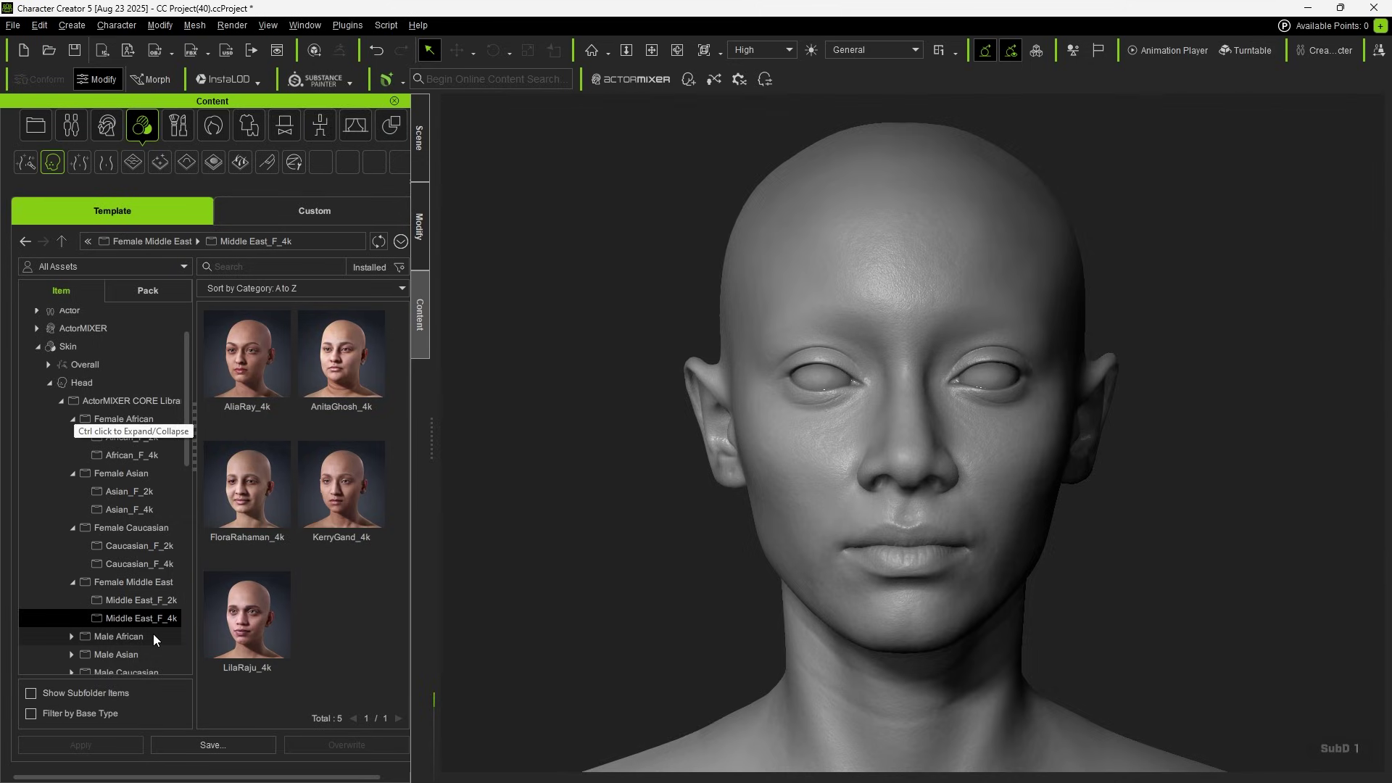
pyautogui.moveTo(341, 493); pyautogui.dragTo(834, 465)
pyautogui.click(605, 477)
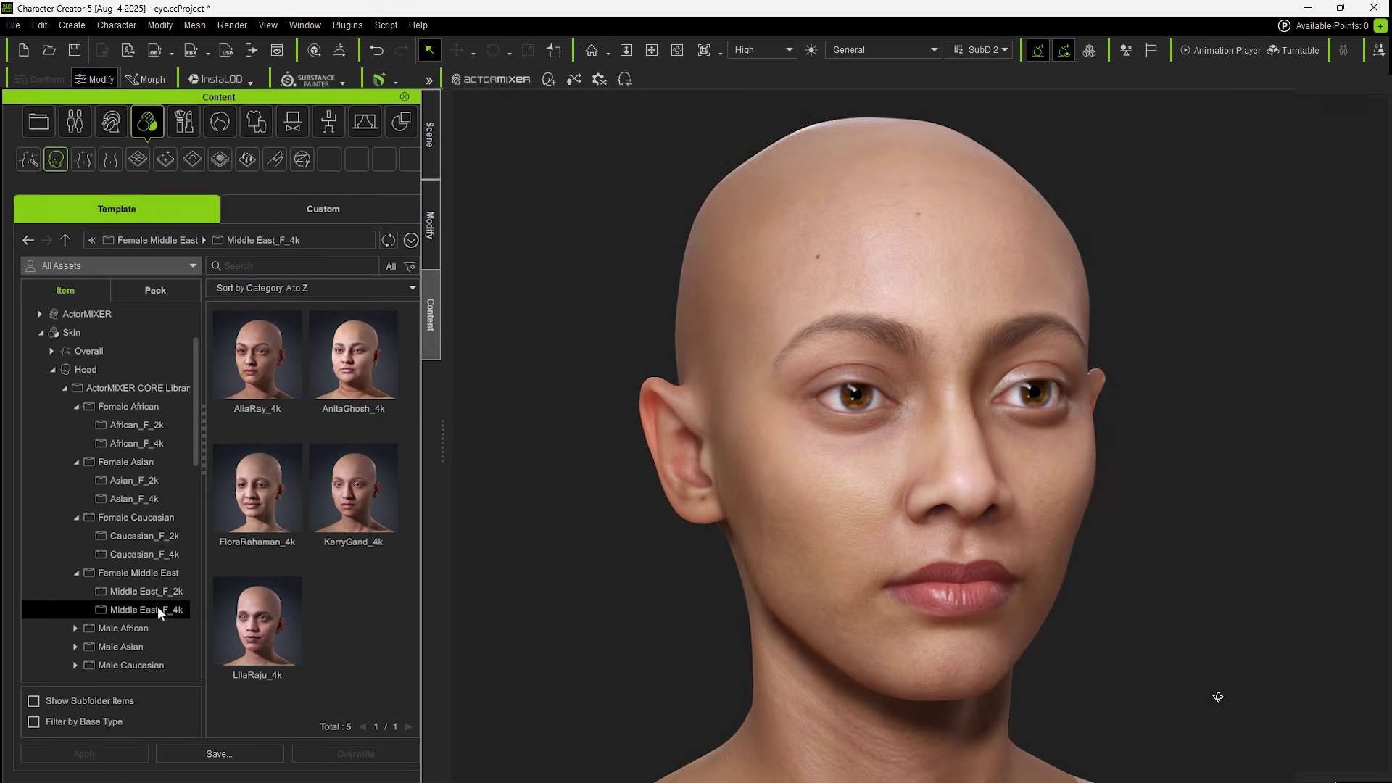
# Apply the Full and Fluttery eyelash preset to the character.
pyautogui.moveTo(232, 501); pyautogui.dragTo(799, 436)
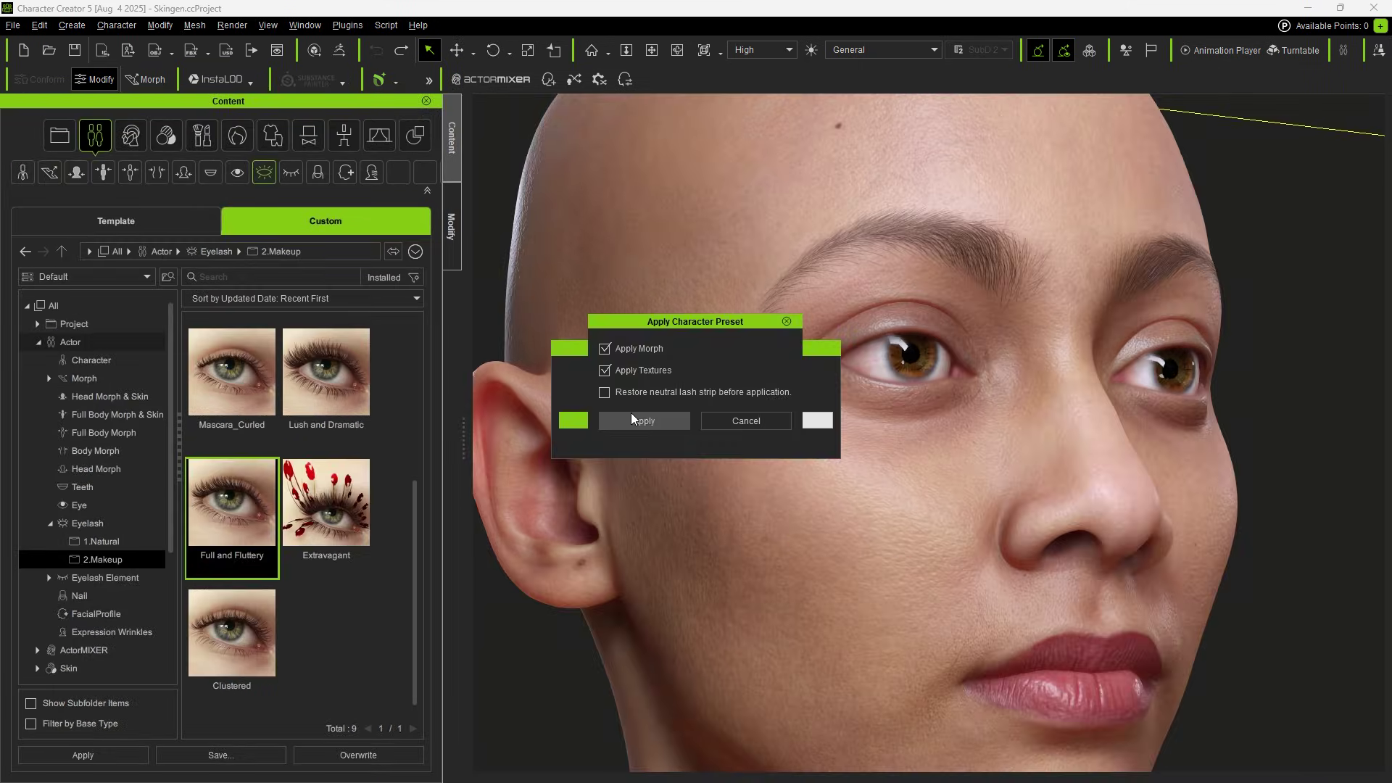
pyautogui.click(632, 420)
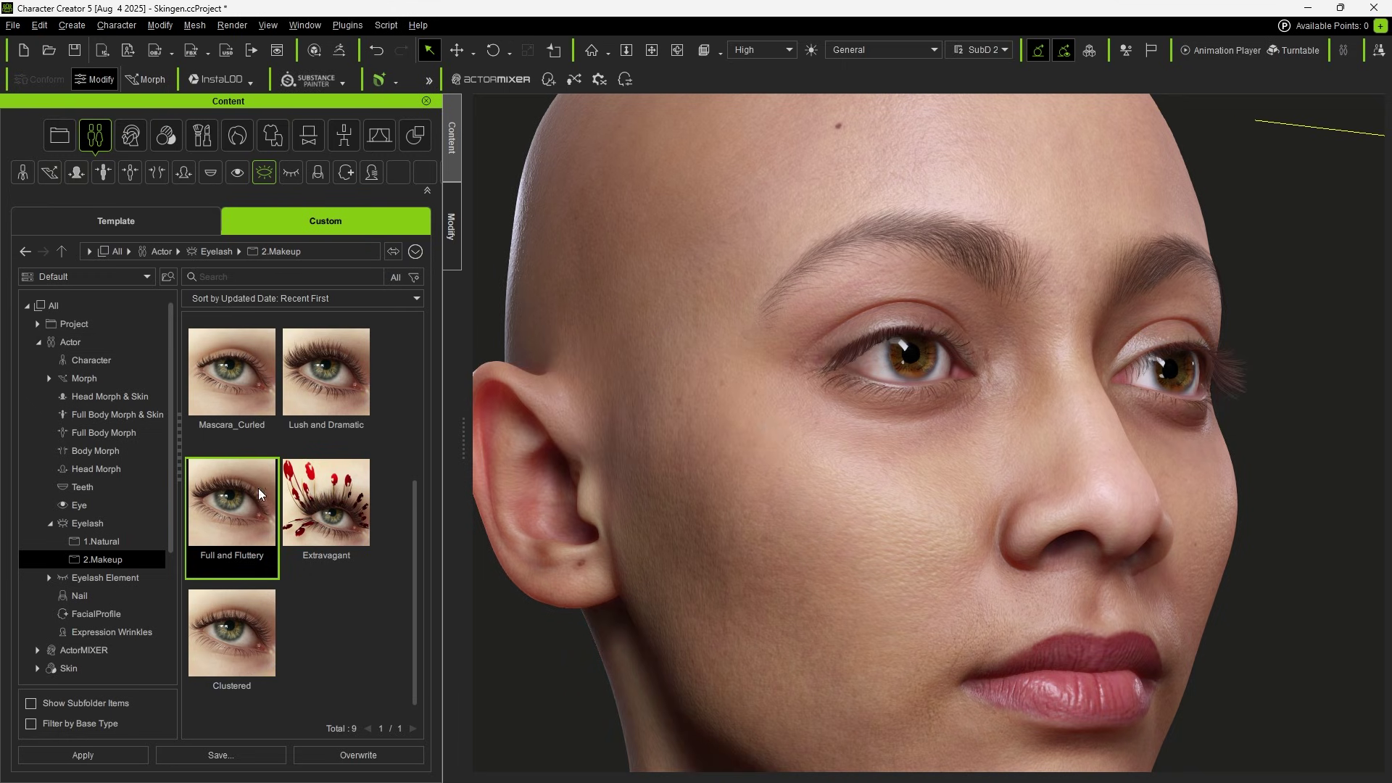
pyautogui.moveTo(172, 486); pyautogui.dragTo(167, 595)
# Apply the Mature Female full skin to the face and pick the rust-orange tint #a5451f.
pyautogui.click(39, 512)
pyautogui.click(120, 567)
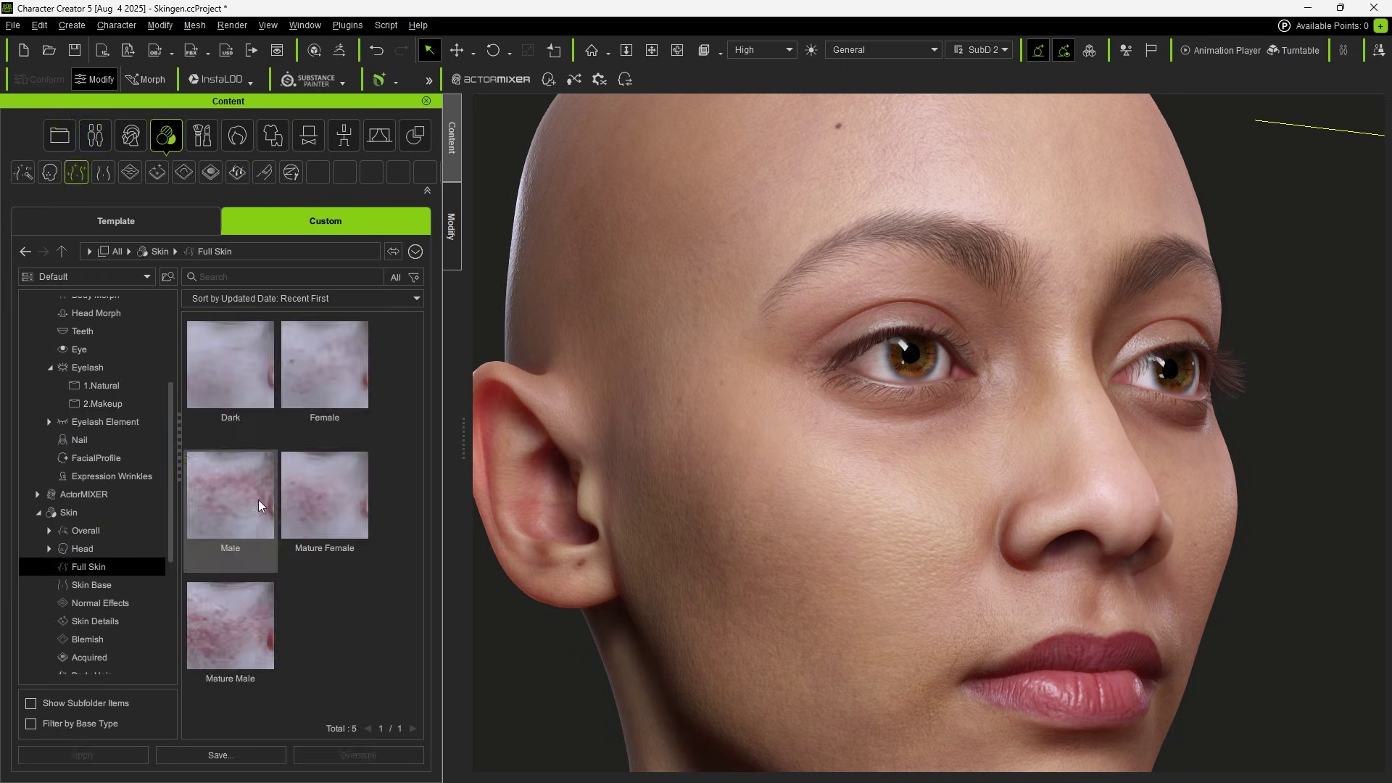
pyautogui.click(337, 502)
pyautogui.moveTo(336, 502); pyautogui.dragTo(771, 425)
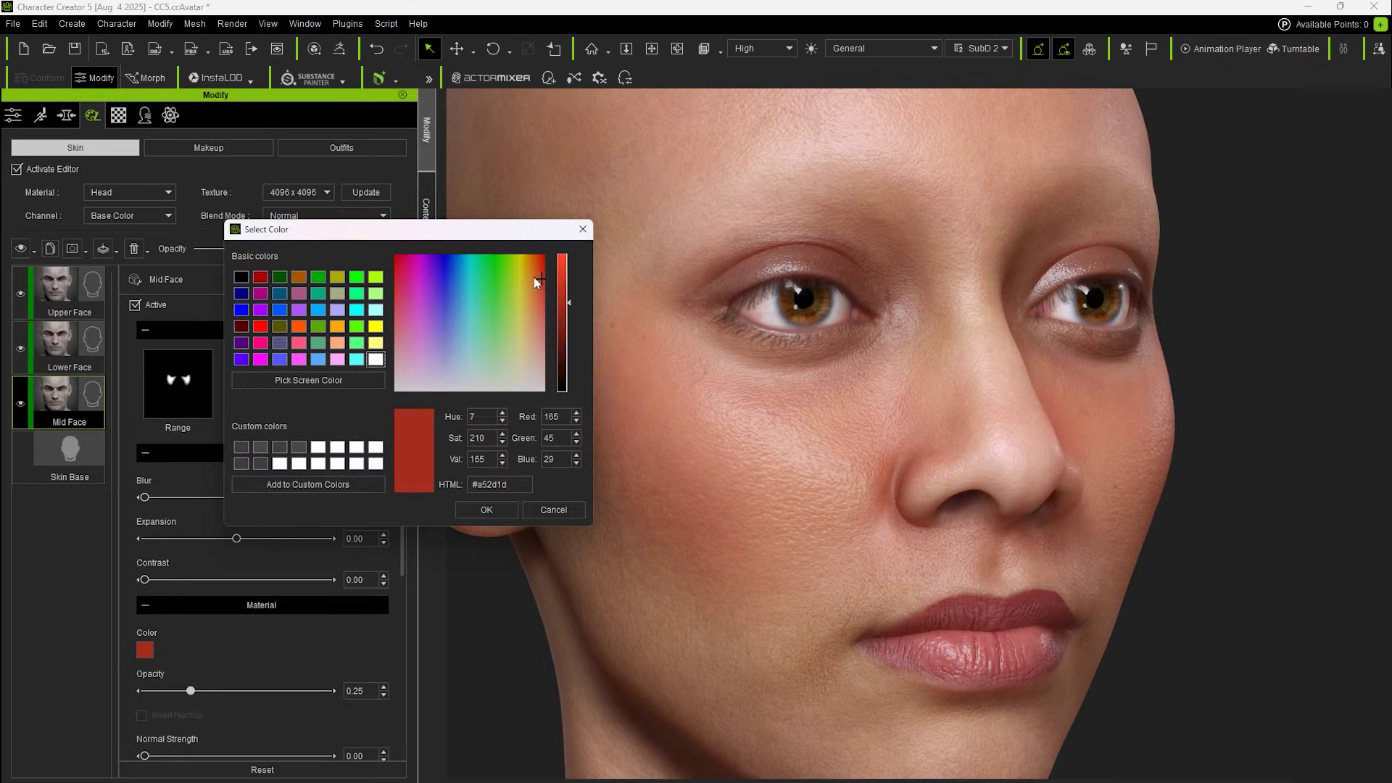
pyautogui.moveTo(534, 277); pyautogui.dragTo(563, 317)
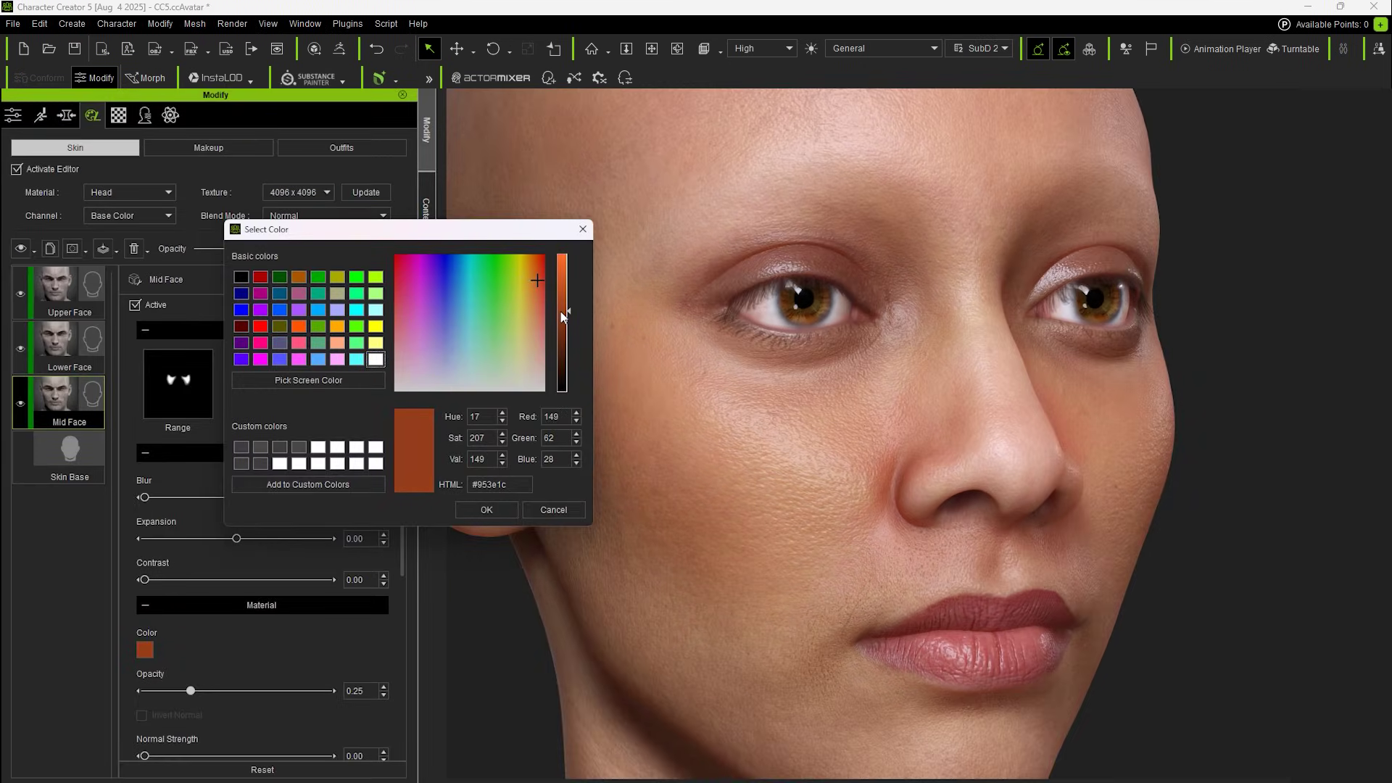
# Confirm the darker rust tint, set the upper-face tint opacity to 0.12, and add Curly Fringe hair.
pyautogui.click(488, 511)
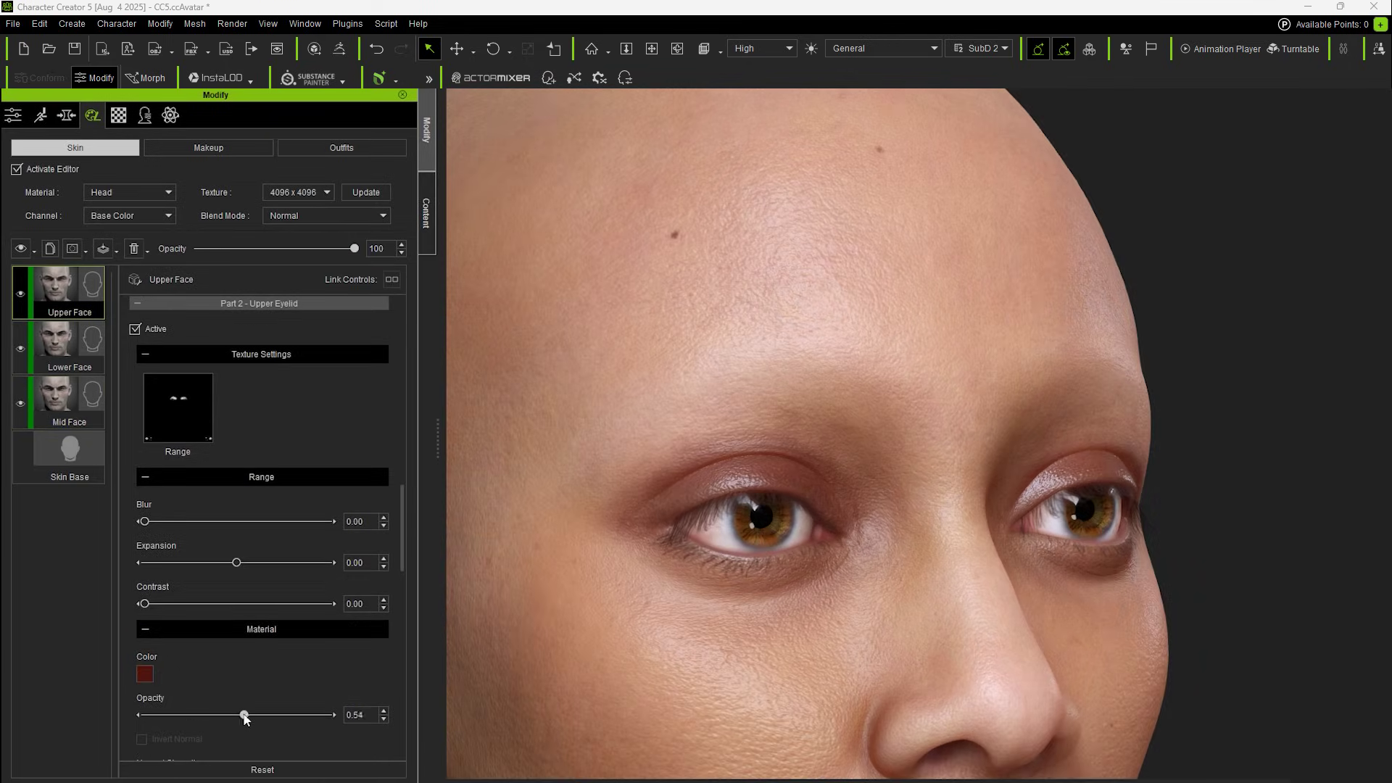
pyautogui.moveTo(245, 716); pyautogui.dragTo(142, 720)
pyautogui.moveTo(219, 355); pyautogui.dragTo(750, 303)
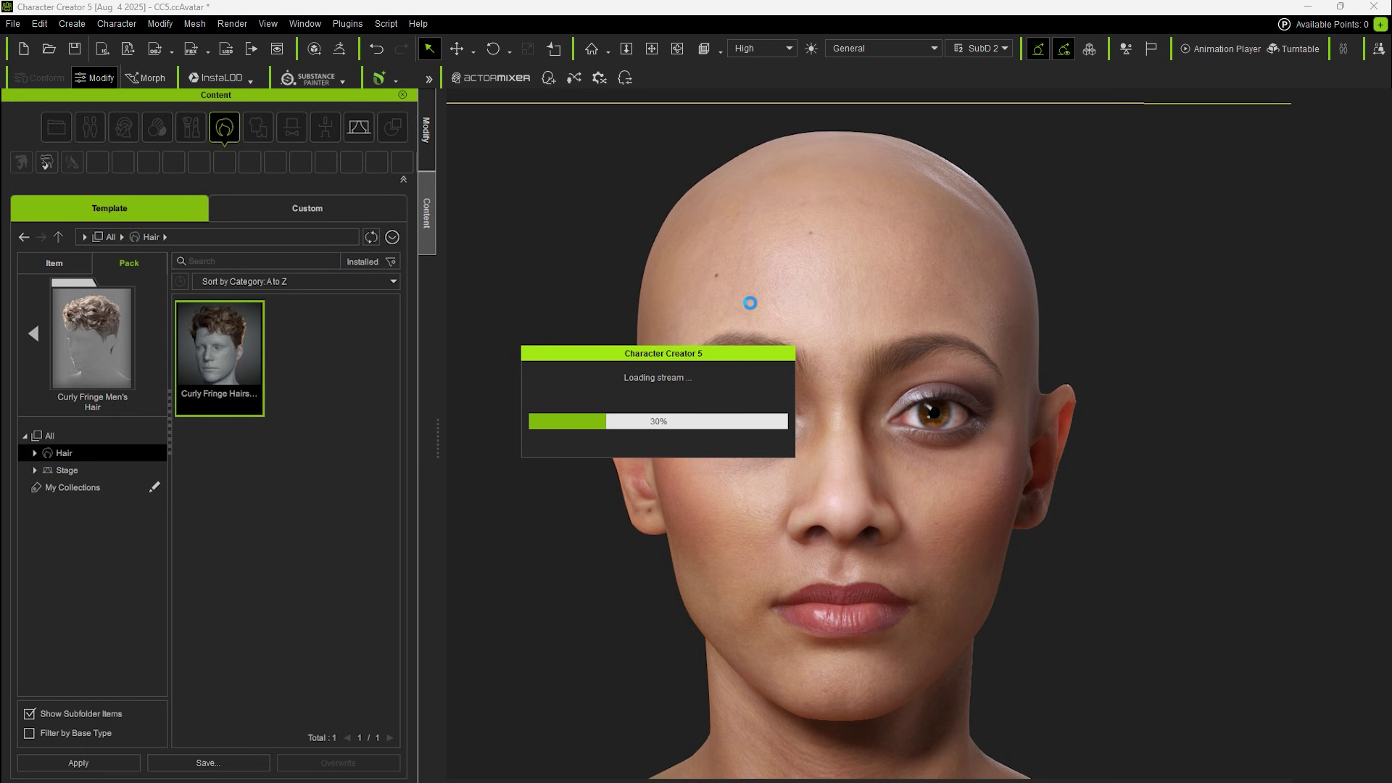
pyautogui.moveTo(1243, 677)
pyautogui.mouseDown(button='right')
pyautogui.moveTo(1035, 687)
pyautogui.moveTo(1371, 692)
pyautogui.moveTo(1243, 692)
pyautogui.mouseUp(button='right')
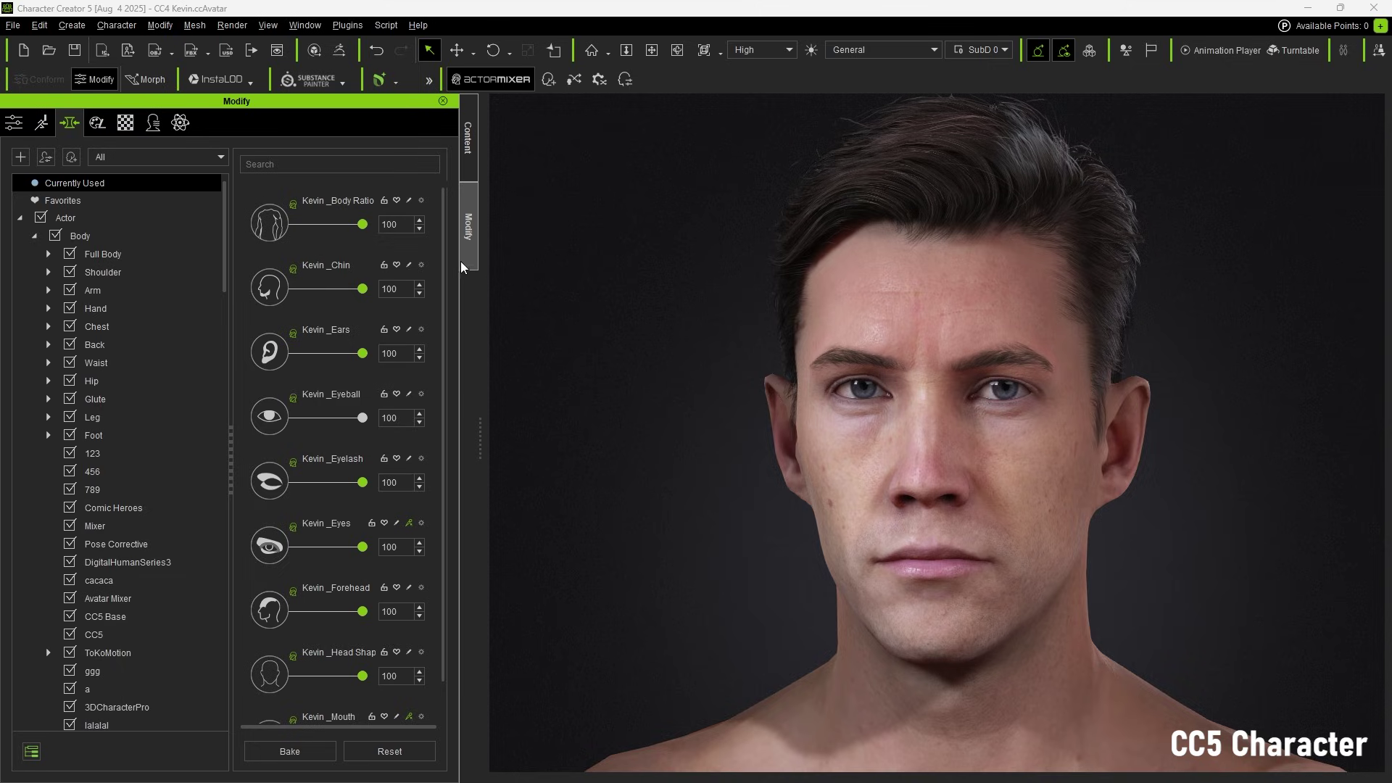
# Start ActorMIXER from the current CC5 character and blend the head toward the top and left faces.
pyautogui.scroll(-1, 442, 254)
pyautogui.moveTo(442, 255)
pyautogui.mouseDown()
pyautogui.moveTo(442, 298)
pyautogui.moveTo(441, 249)
pyautogui.mouseUp()
pyautogui.click(492, 79)
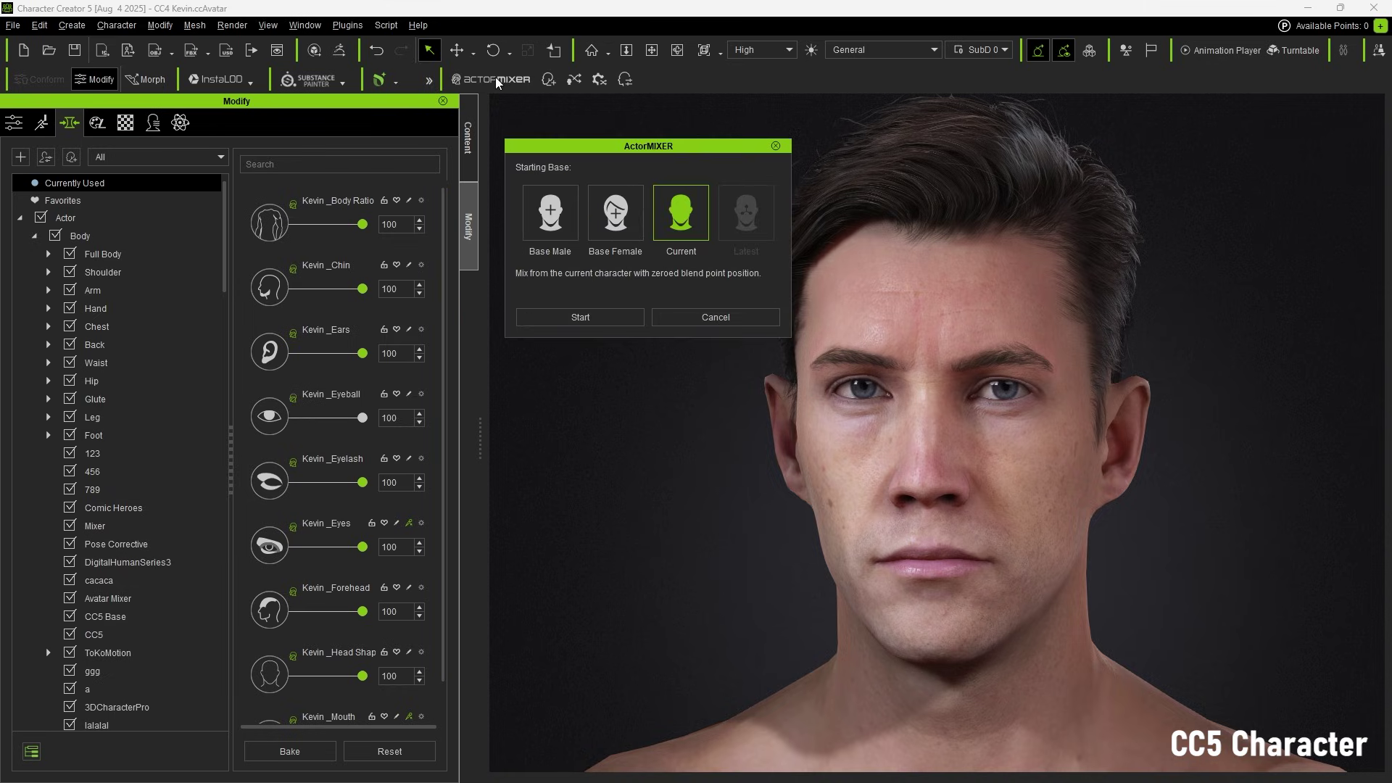
pyautogui.click(594, 316)
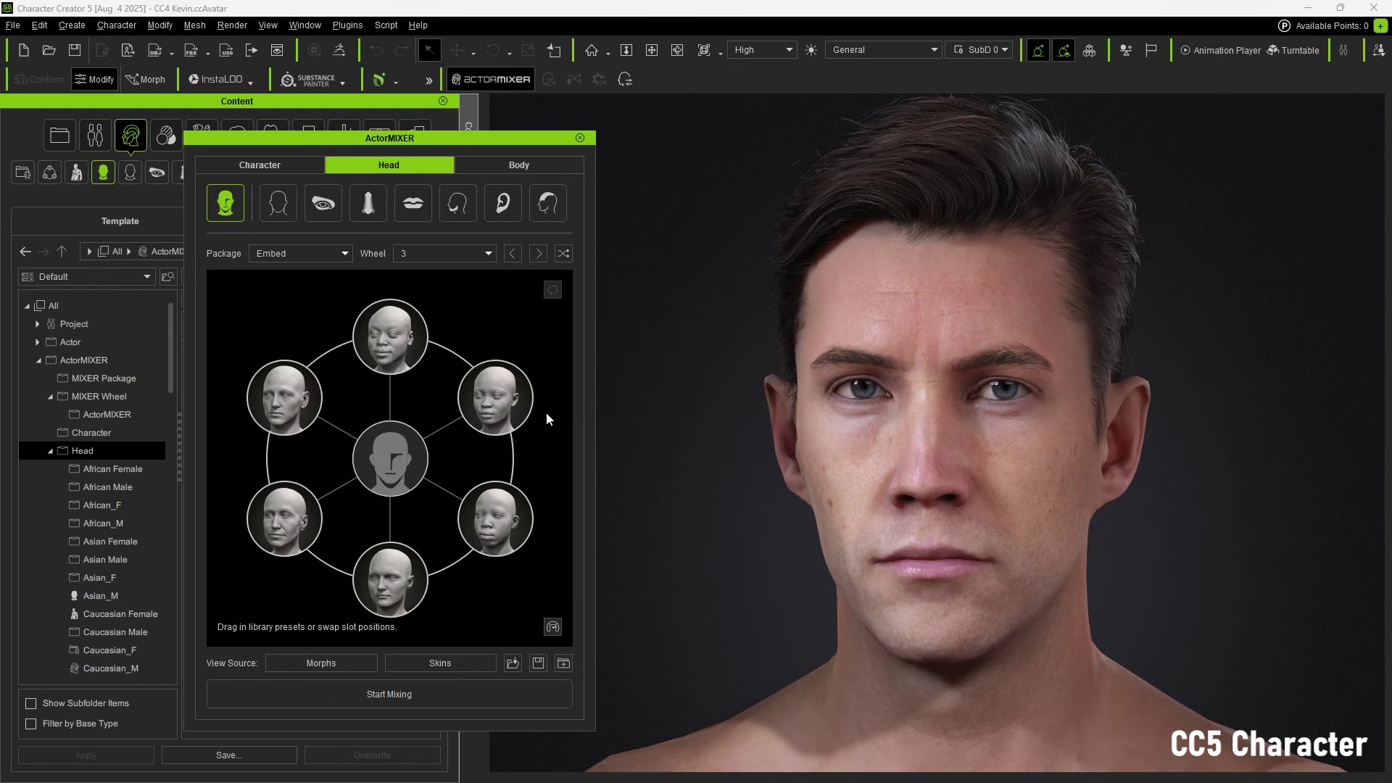
pyautogui.click(399, 694)
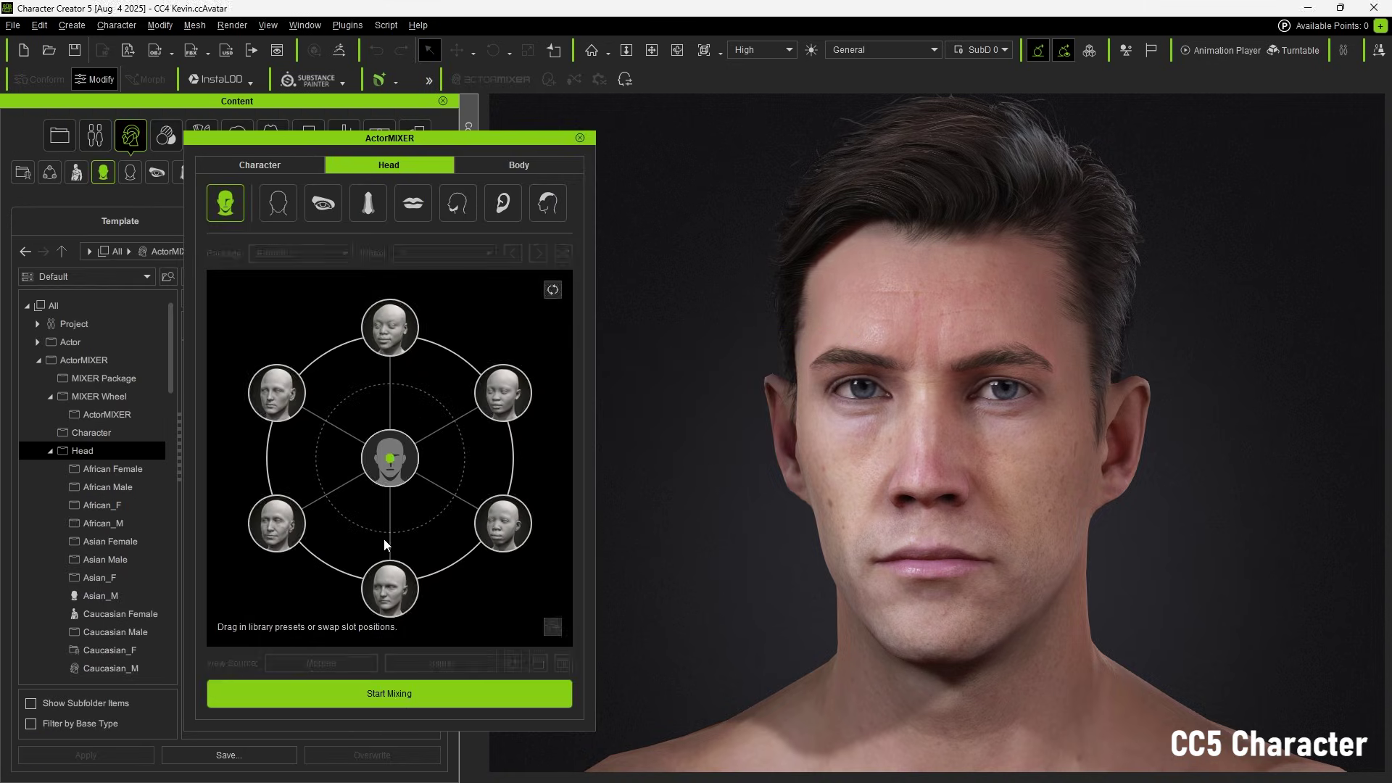
pyautogui.moveTo(360, 458); pyautogui.dragTo(393, 542)
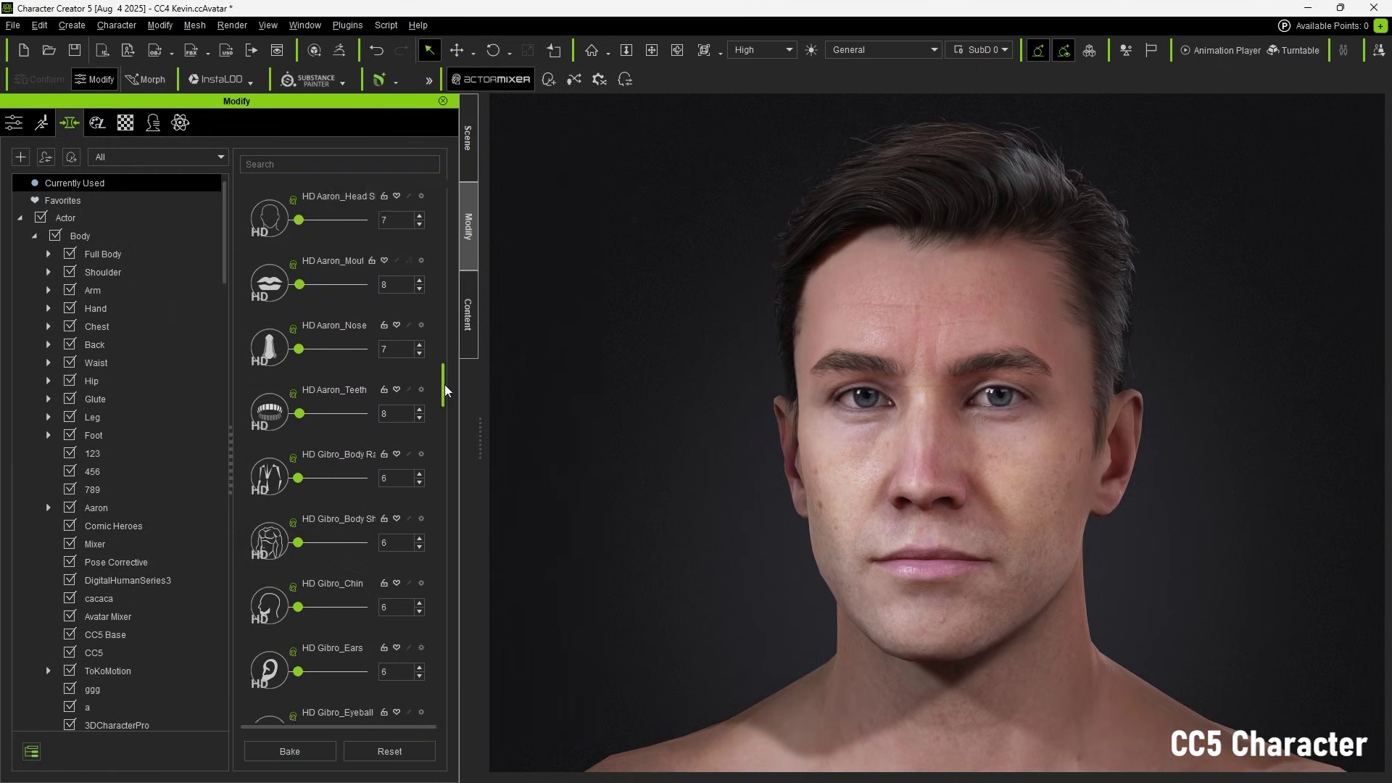
pyautogui.moveTo(445, 387); pyautogui.dragTo(429, 633)
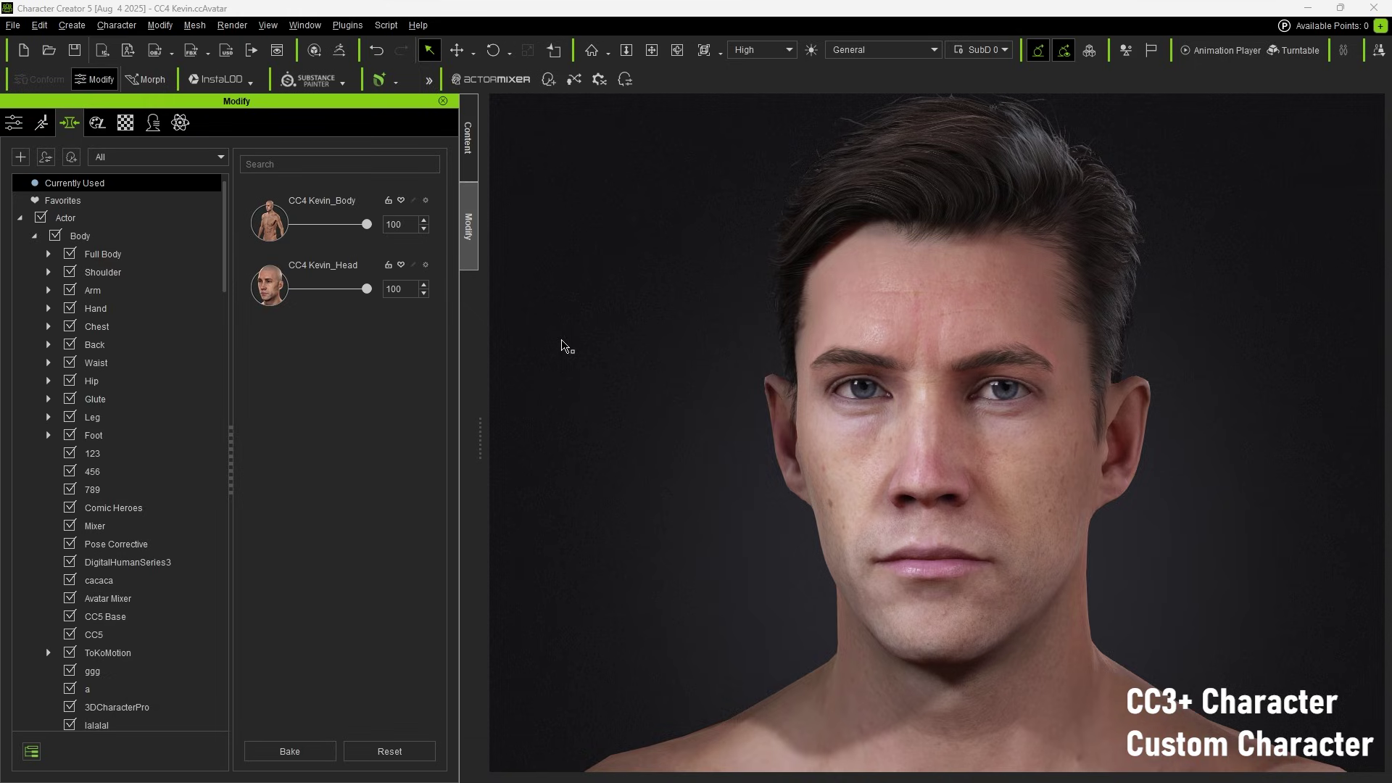
# Start ActorMIXER from the current custom character and blend its head toward the upper-left face.
pyautogui.click(525, 78)
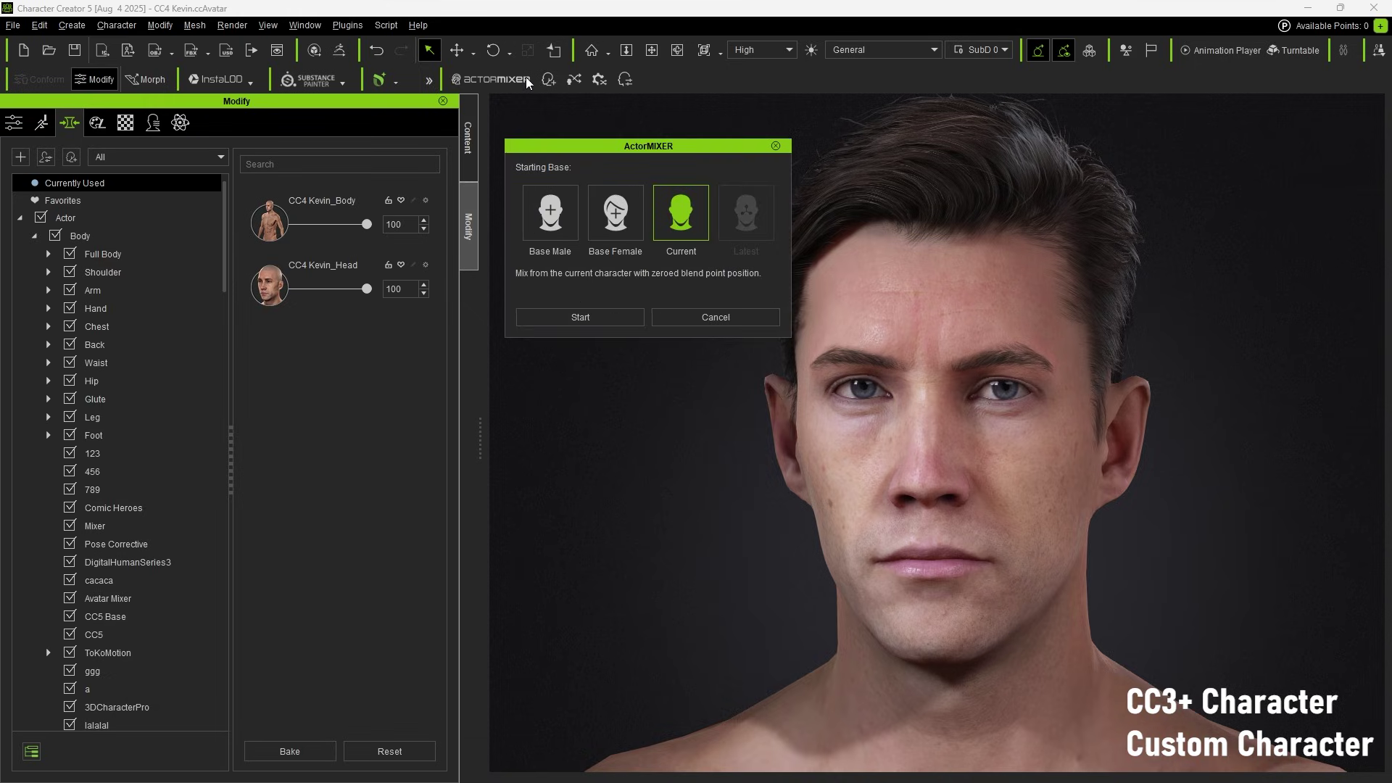
pyautogui.click(591, 315)
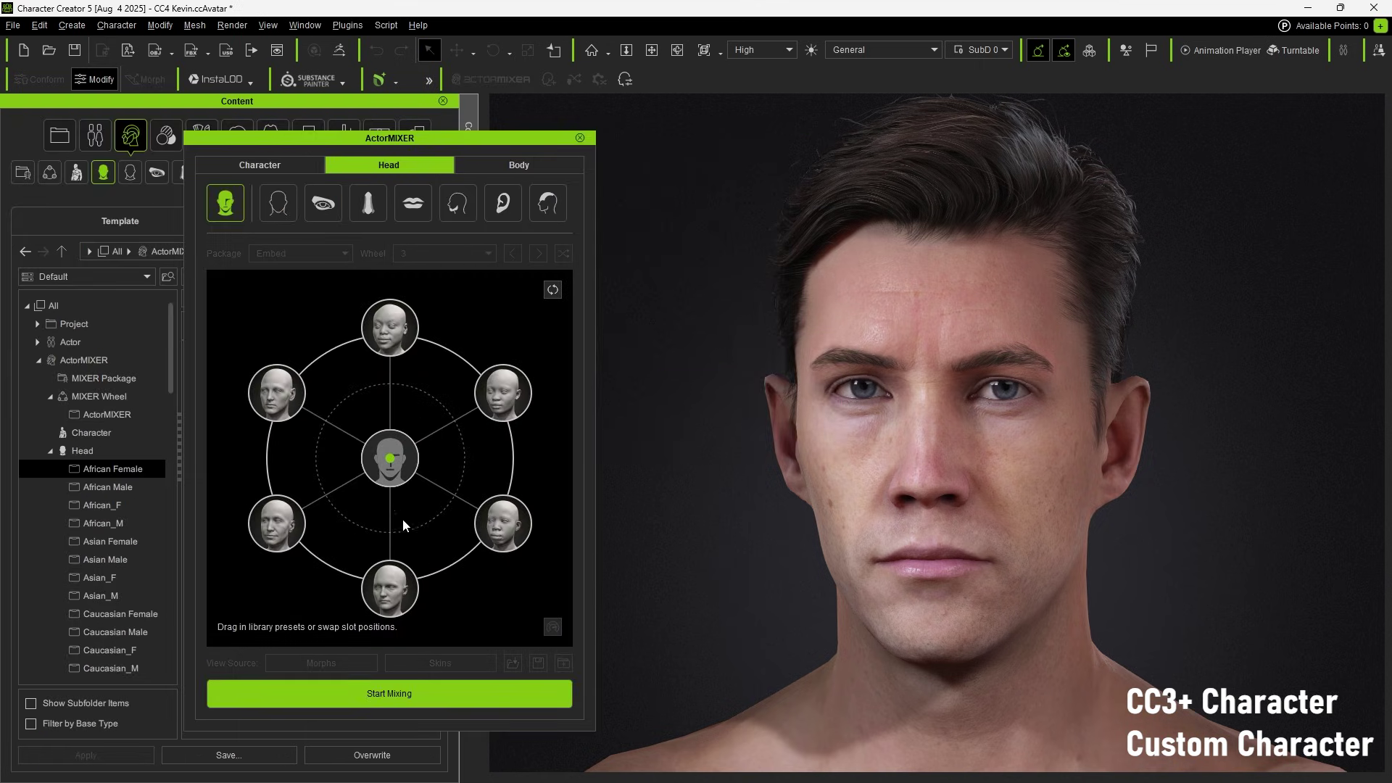
pyautogui.moveTo(390, 458); pyautogui.dragTo(316, 508)
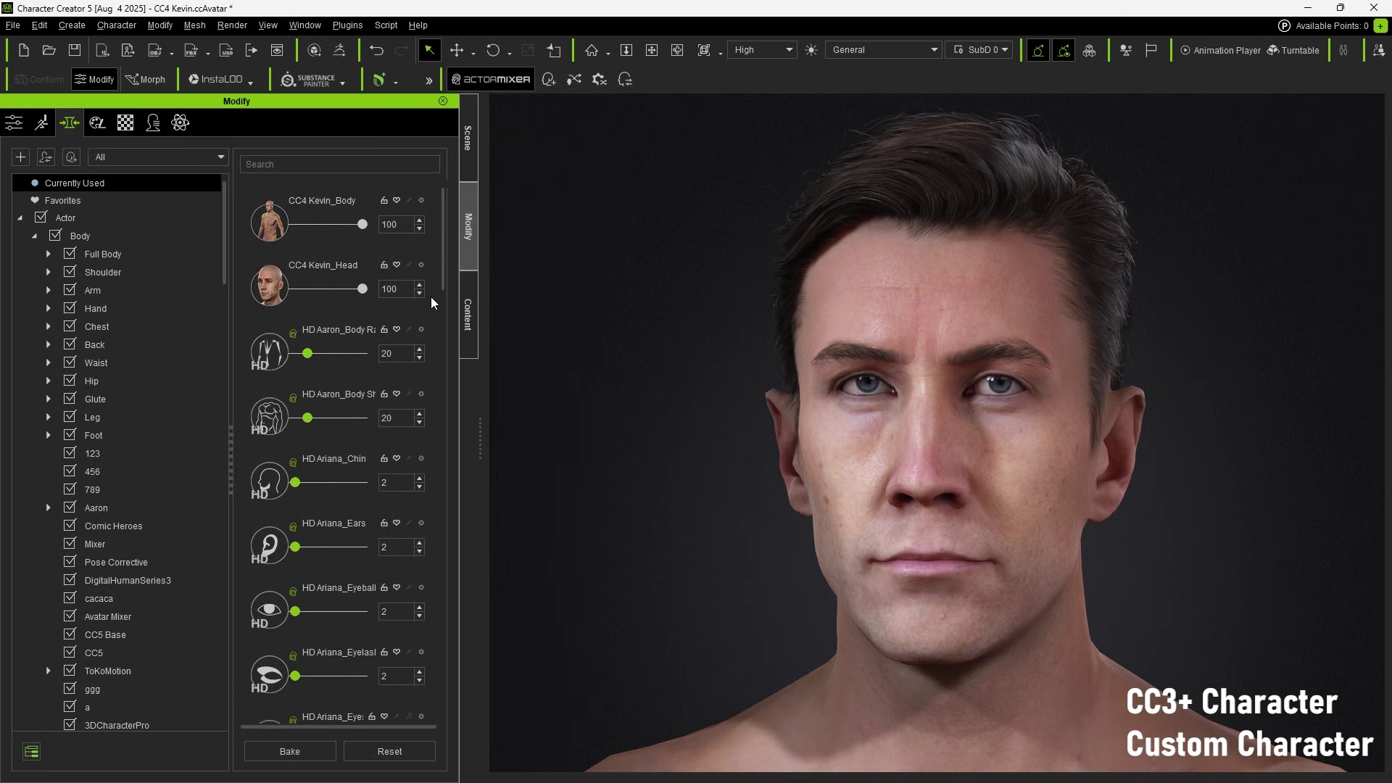
pyautogui.moveTo(441, 277); pyautogui.dragTo(425, 236)
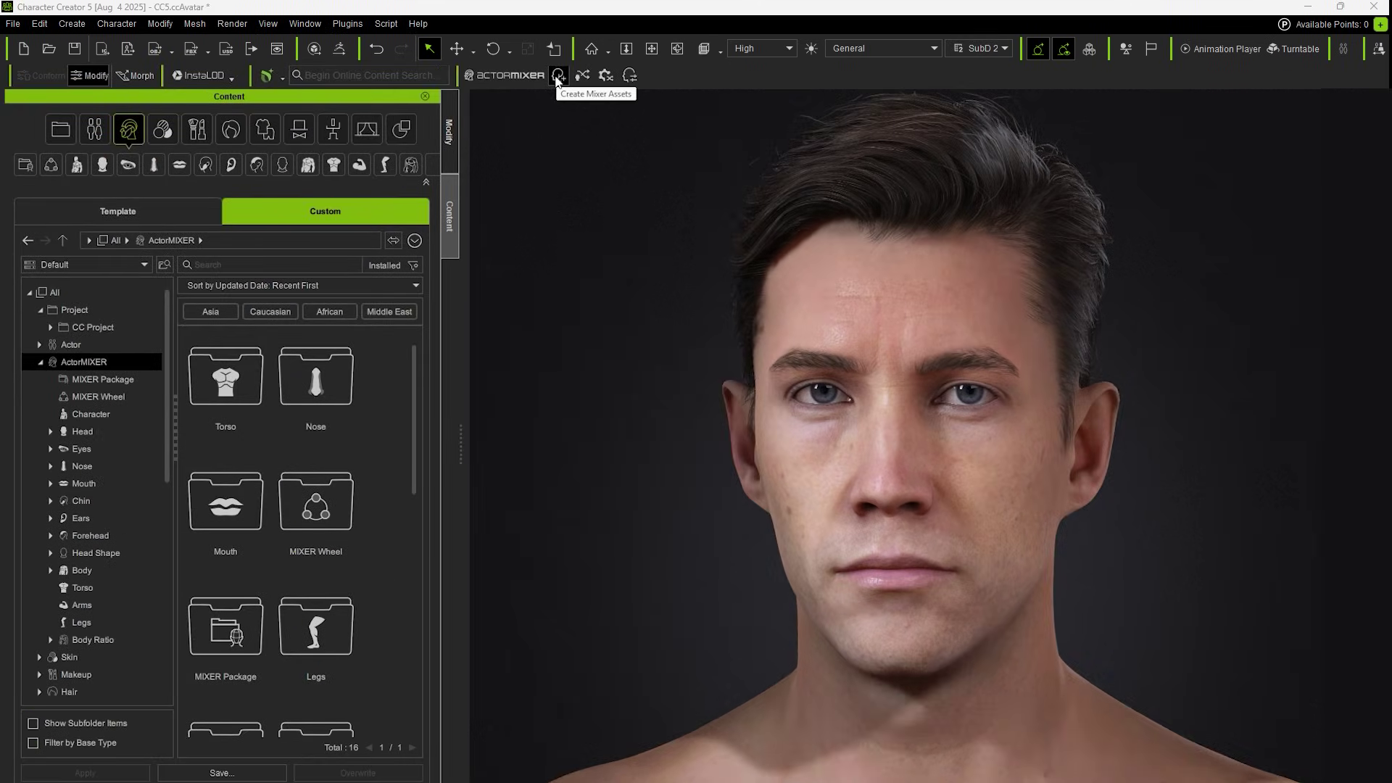
# Name the new mixer assets Kevin in the Create Mixer Assets settings.
pyautogui.click(558, 76)
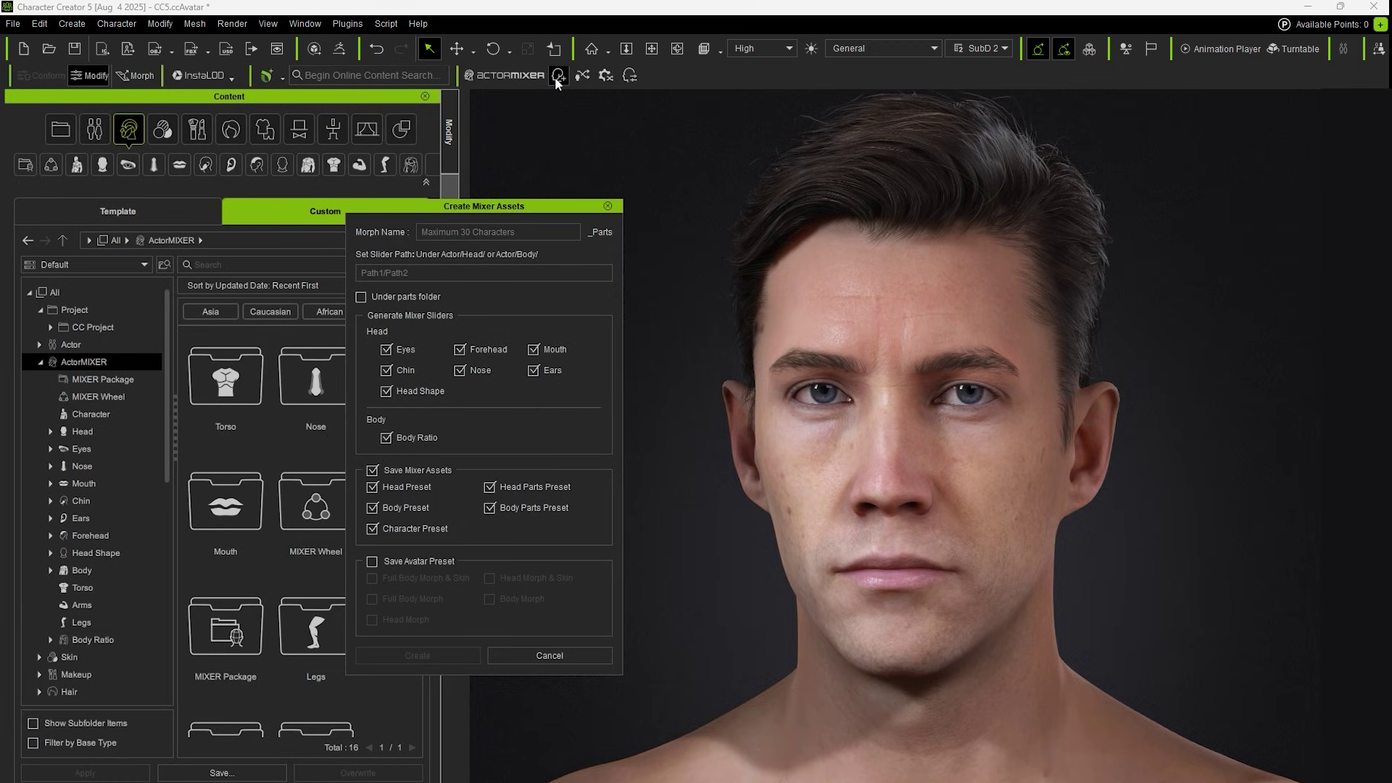
pyautogui.click(512, 231)
pyautogui.write('Kevin')
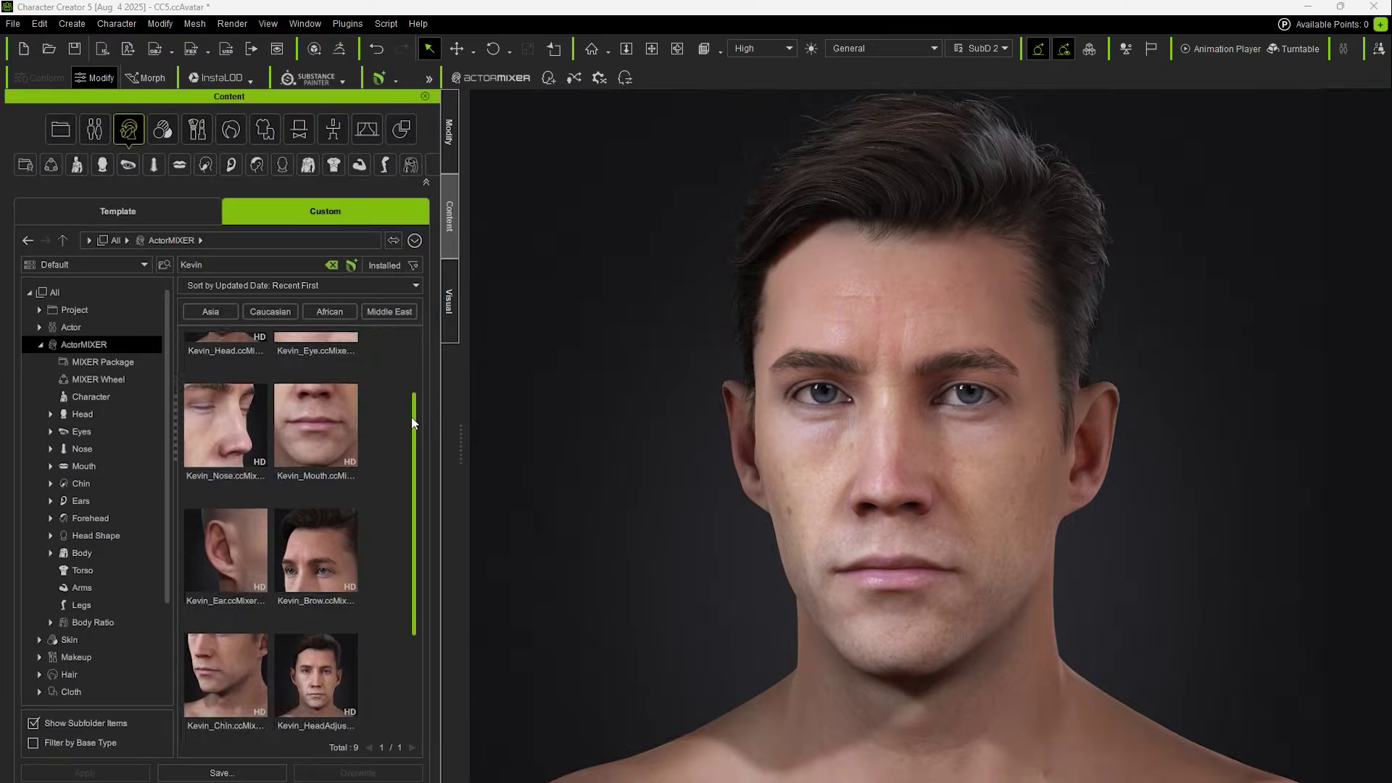
# Display the Kevin mixer morph sliders and blend the face toward the lower-right faces.
pyautogui.moveTo(413, 457); pyautogui.dragTo(413, 501)
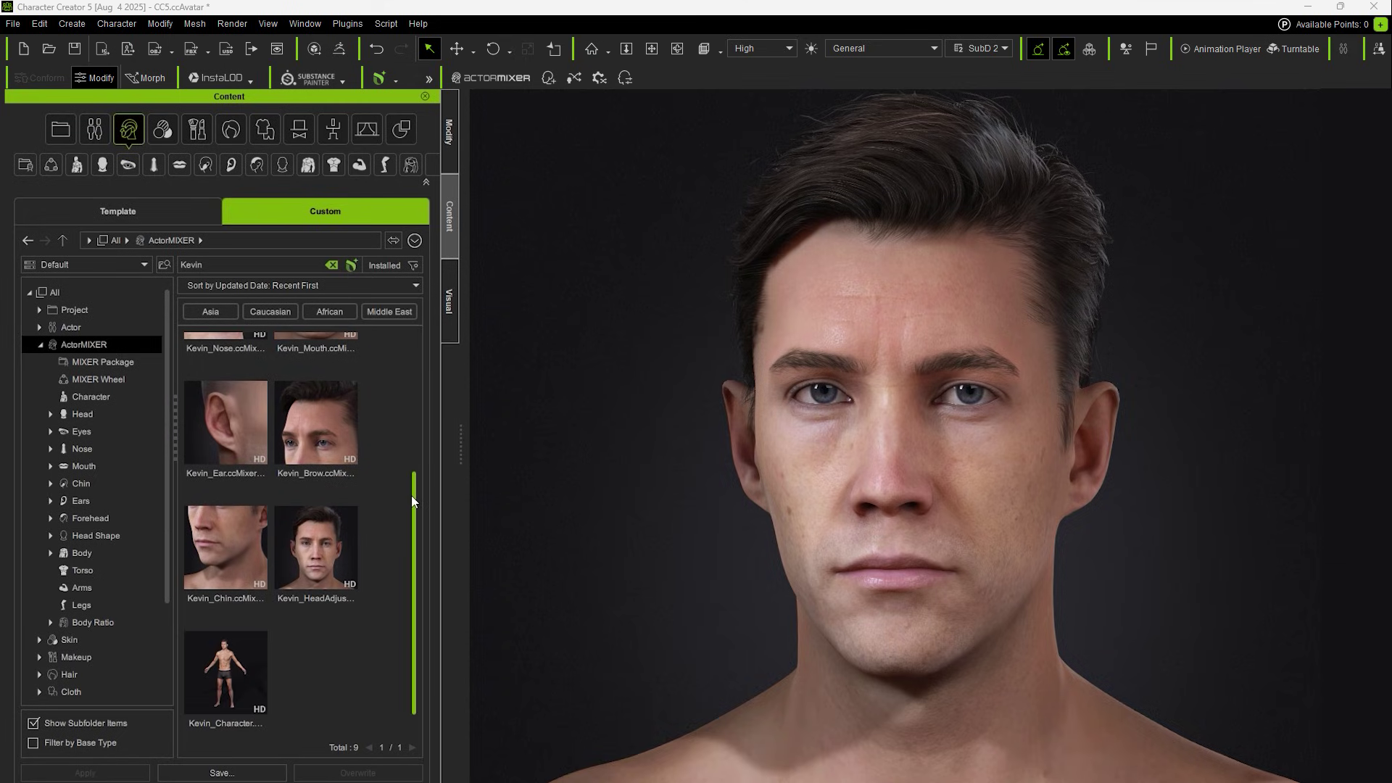
pyautogui.click(449, 135)
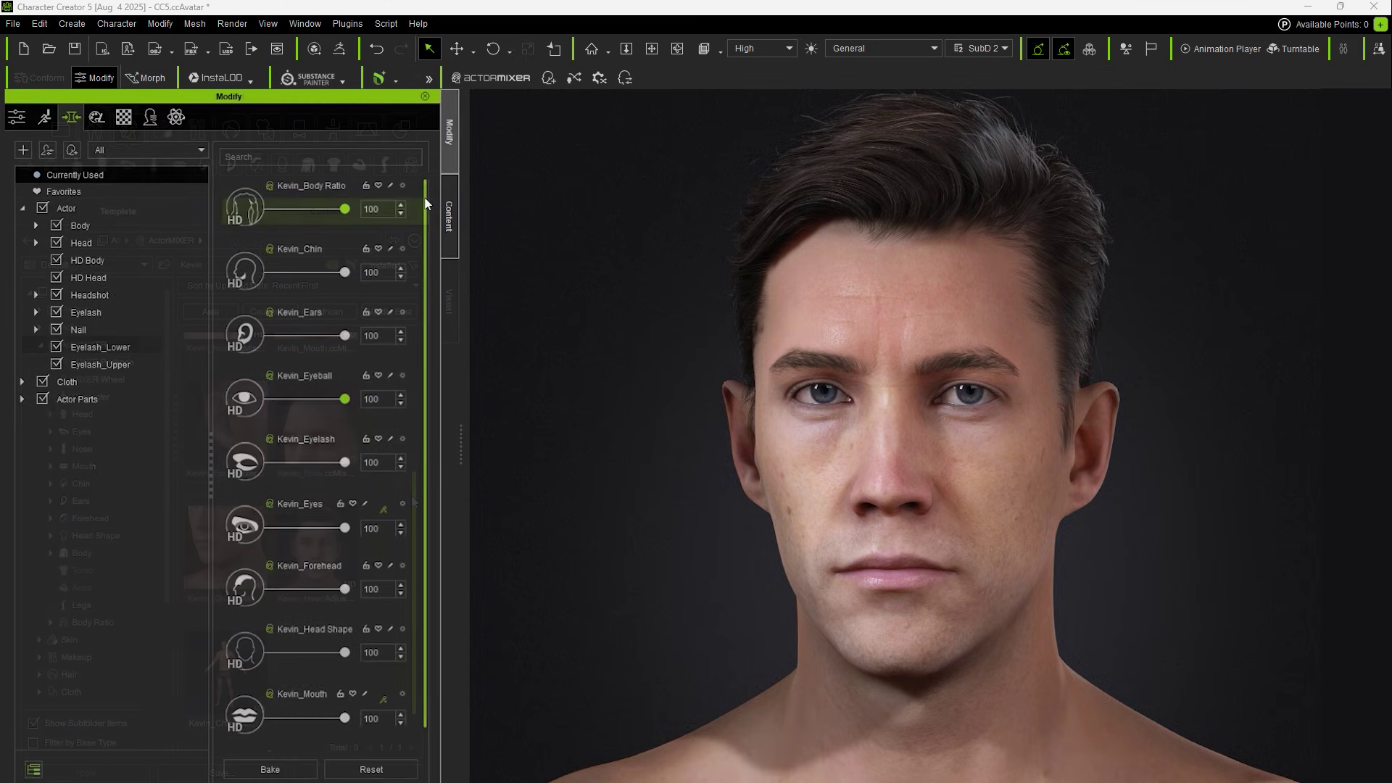
pyautogui.moveTo(425, 198); pyautogui.dragTo(429, 222)
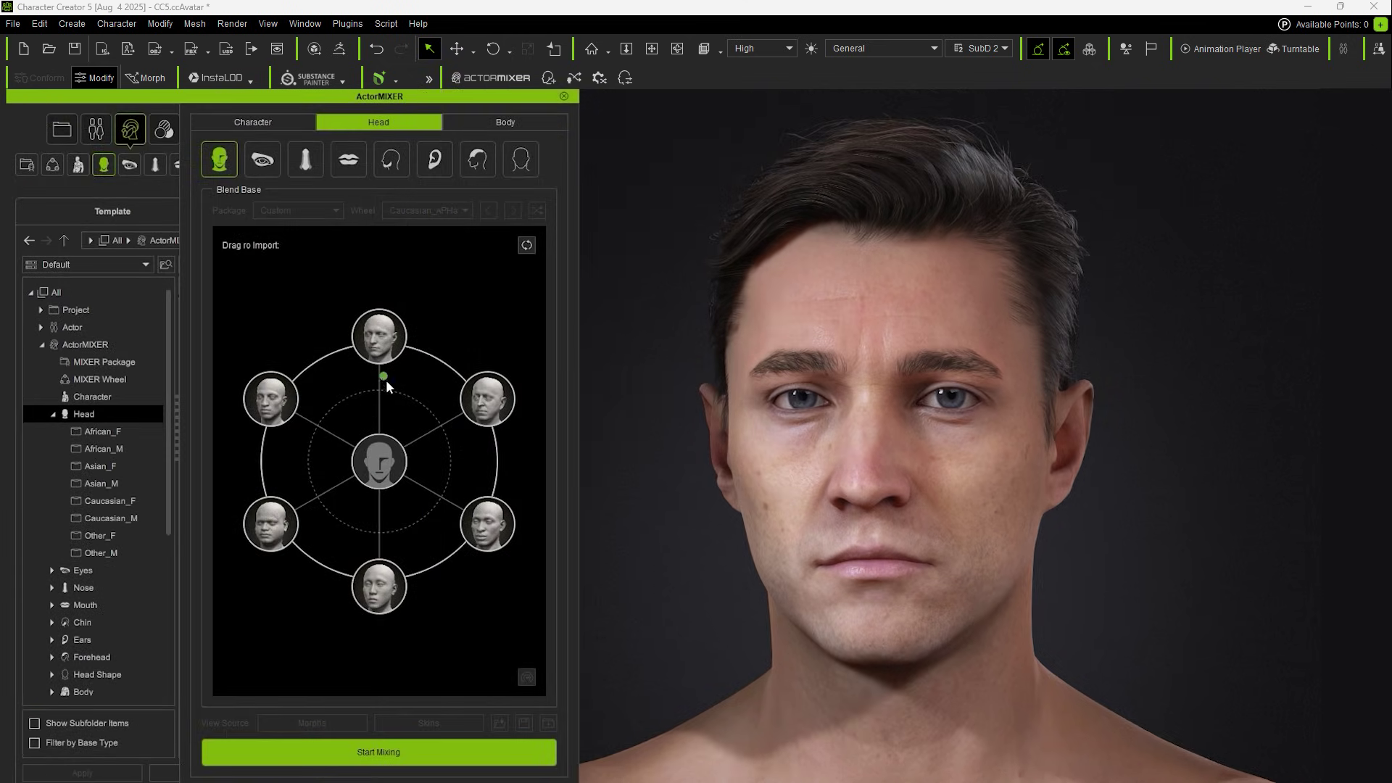
pyautogui.moveTo(398, 392); pyautogui.dragTo(382, 538)
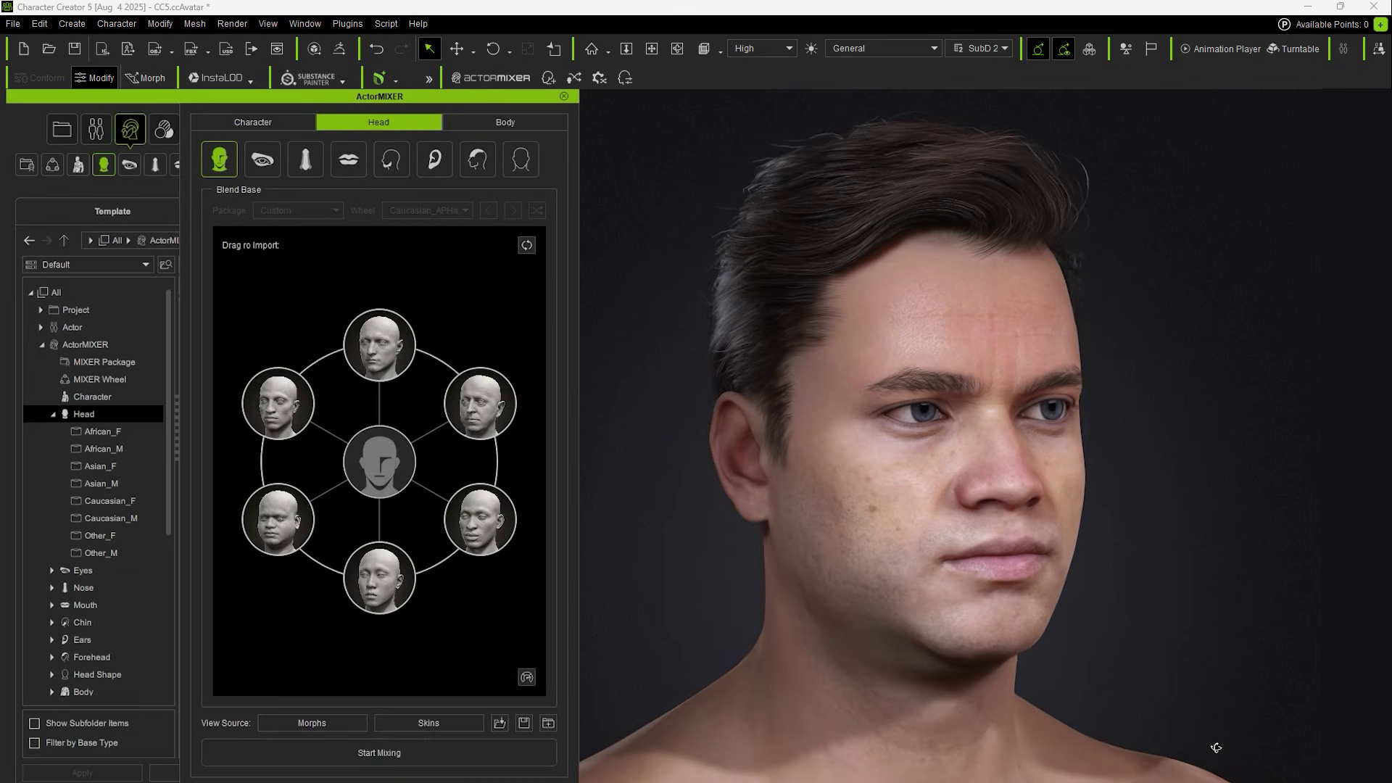
pyautogui.moveTo(1218, 749); pyautogui.dragTo(1034, 755, button='right')
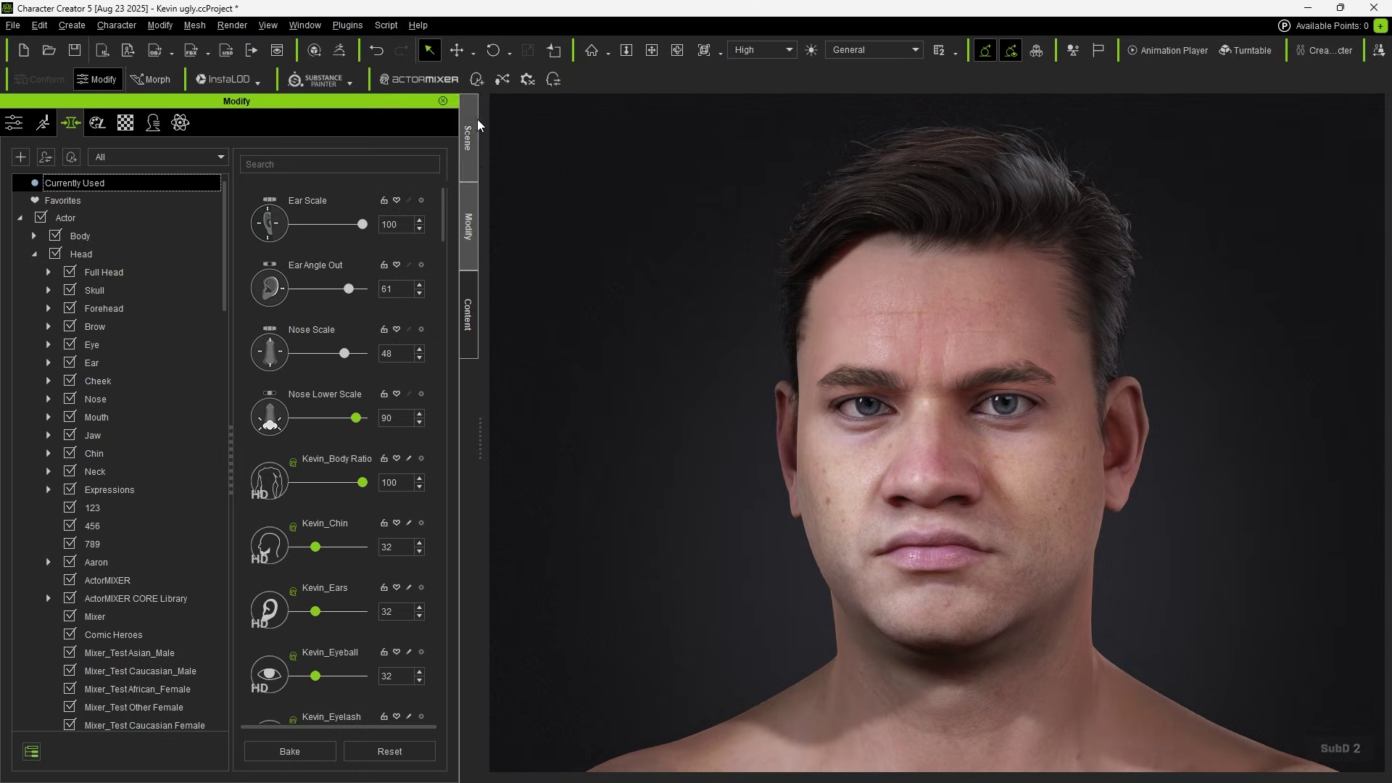
# Create mixer sliders named Kevin nose from the blended head.
pyautogui.click(479, 84)
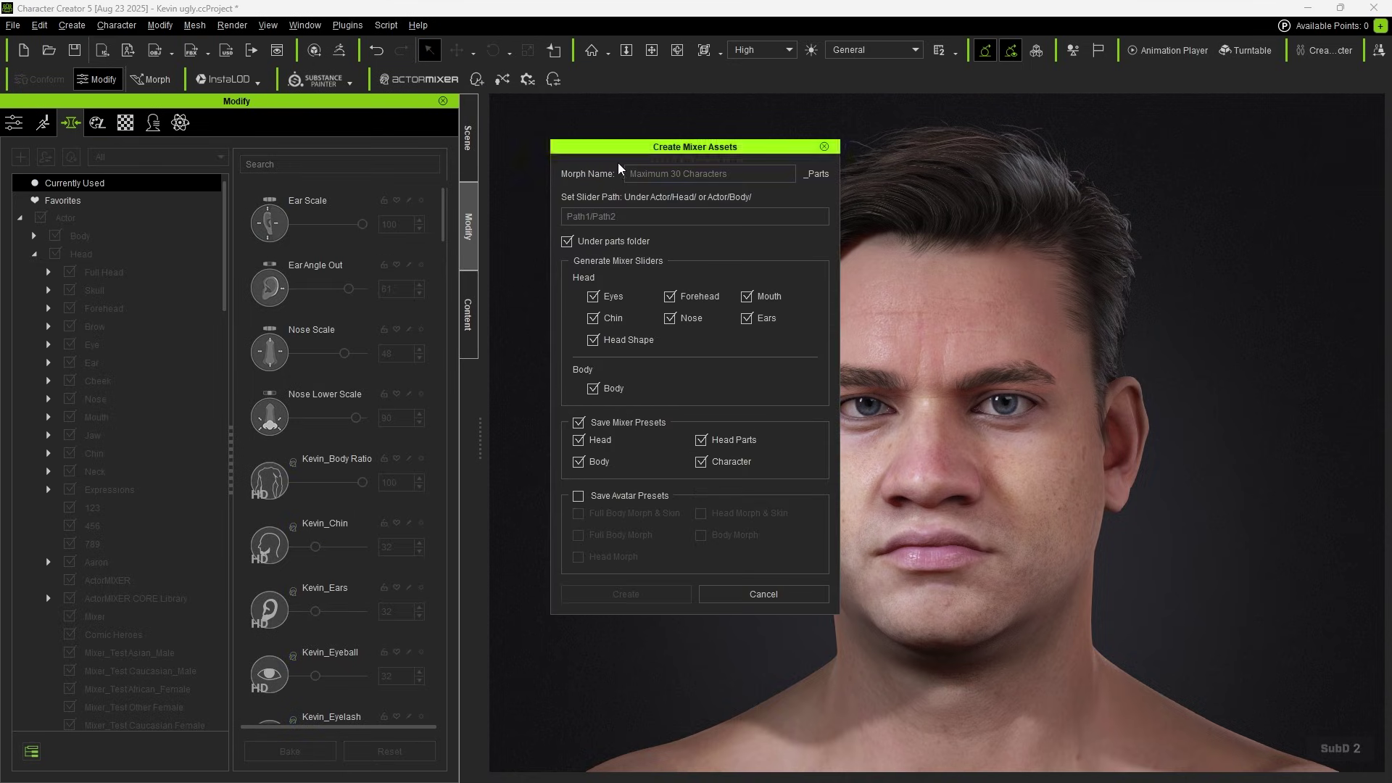
pyautogui.click(641, 174)
pyautogui.write('Kevin nose')
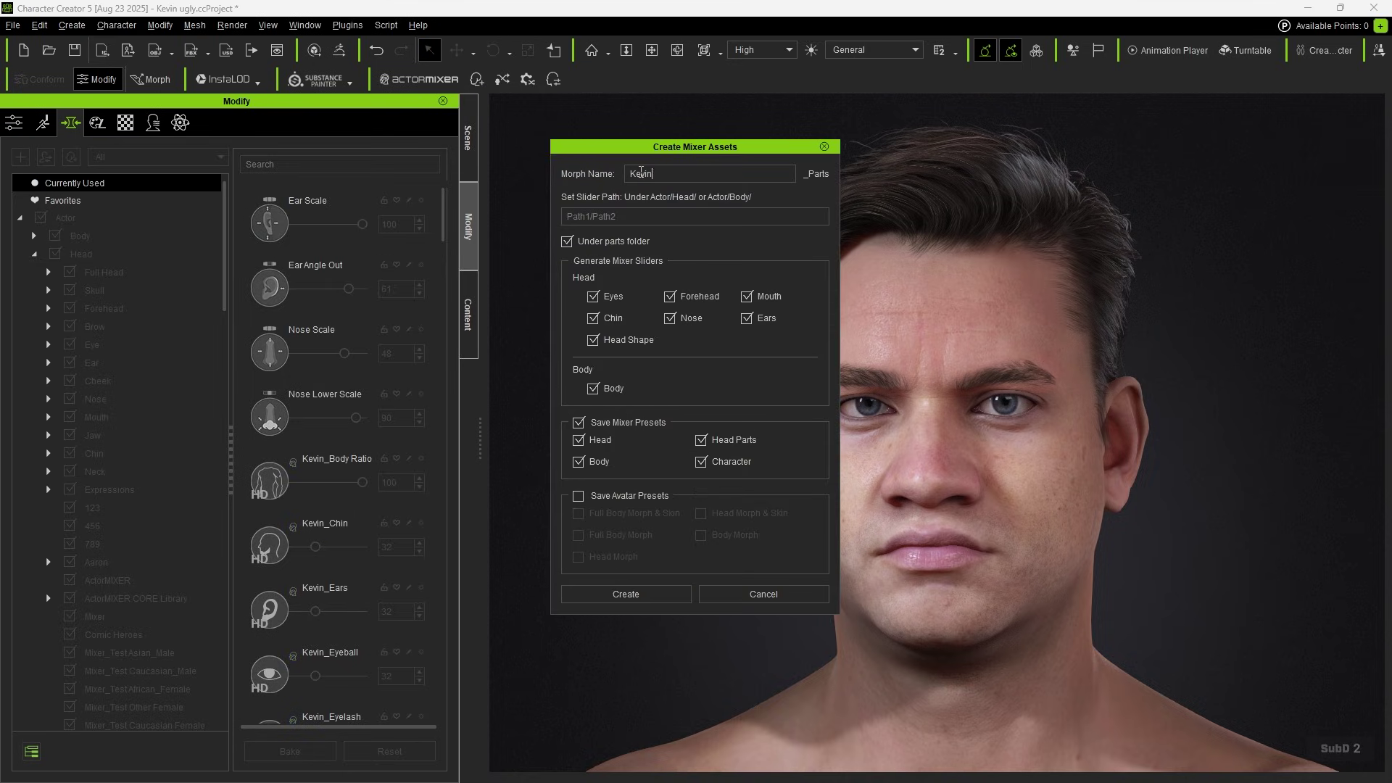
pyautogui.click(663, 598)
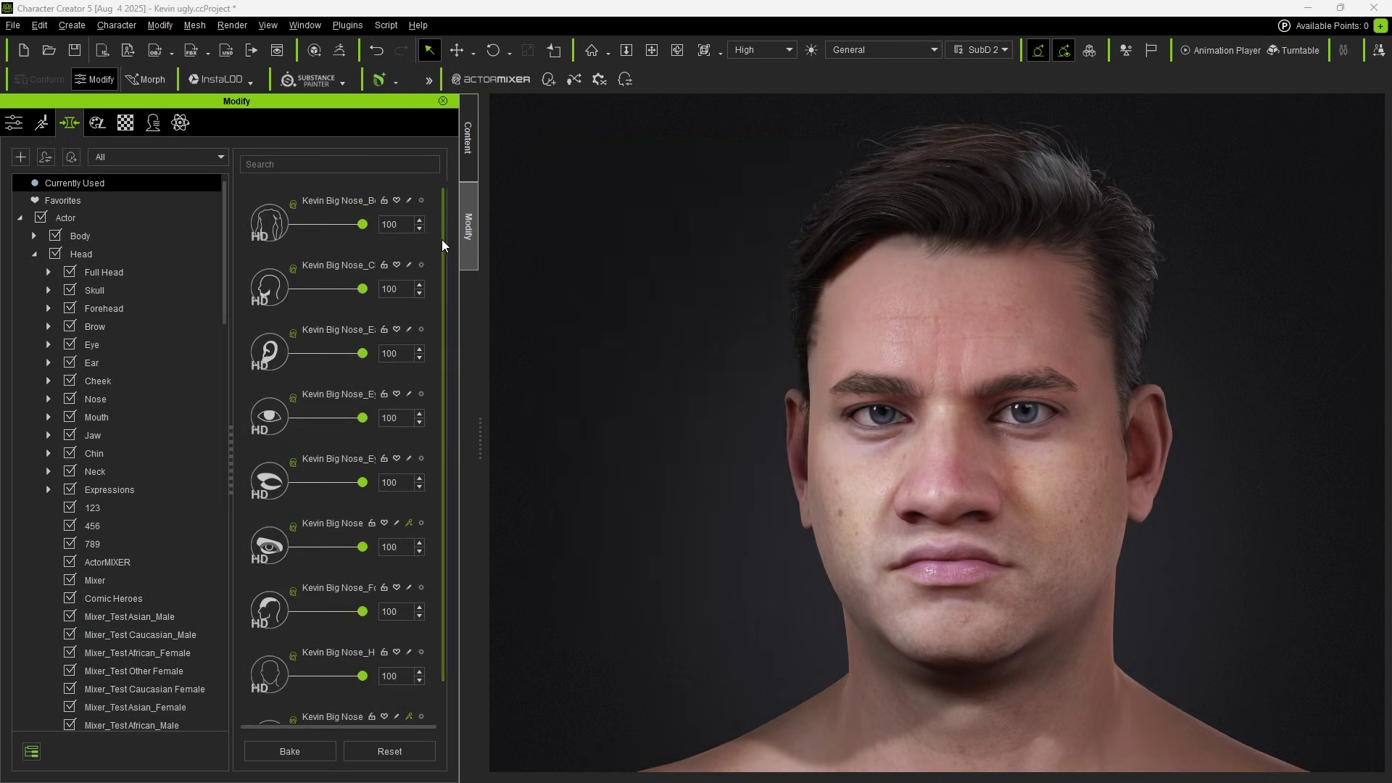
# Remix the current character in ActorMIXER, blending the face toward the lower-left head preset.
pyautogui.scroll(-1, 442, 246)
pyautogui.moveTo(443, 247)
pyautogui.mouseDown()
pyautogui.moveTo(445, 298)
pyautogui.moveTo(448, 242)
pyautogui.mouseUp()
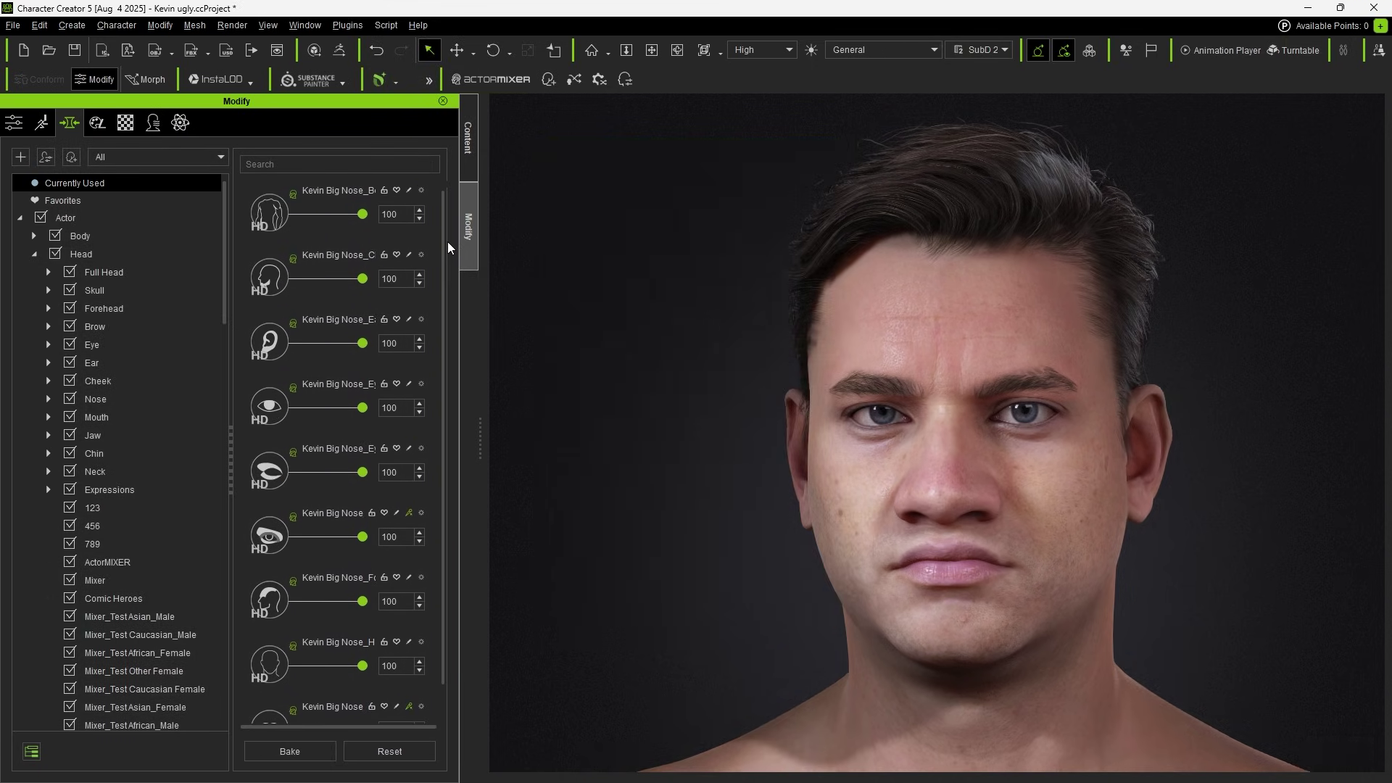
pyautogui.click(489, 80)
pyautogui.click(596, 316)
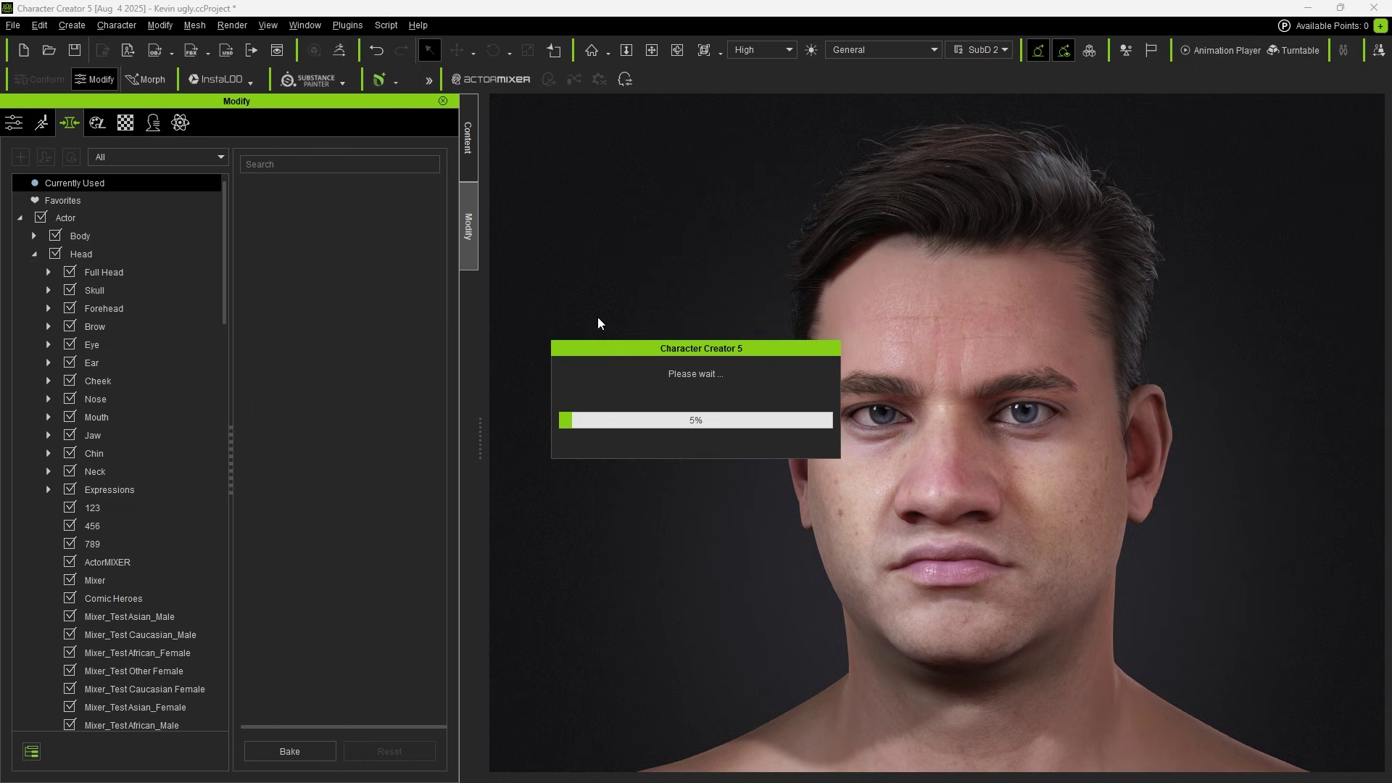
pyautogui.click(424, 718)
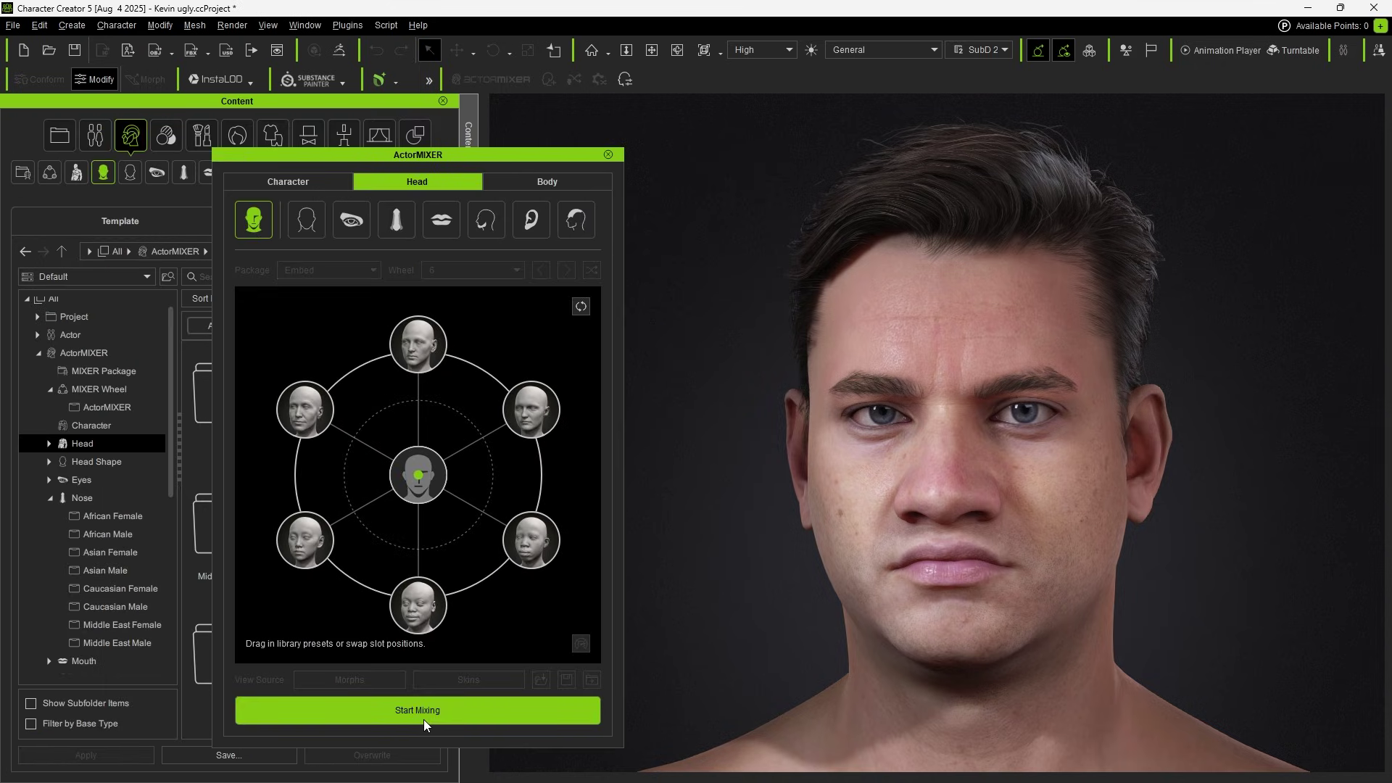
pyautogui.moveTo(380, 507); pyautogui.dragTo(352, 432)
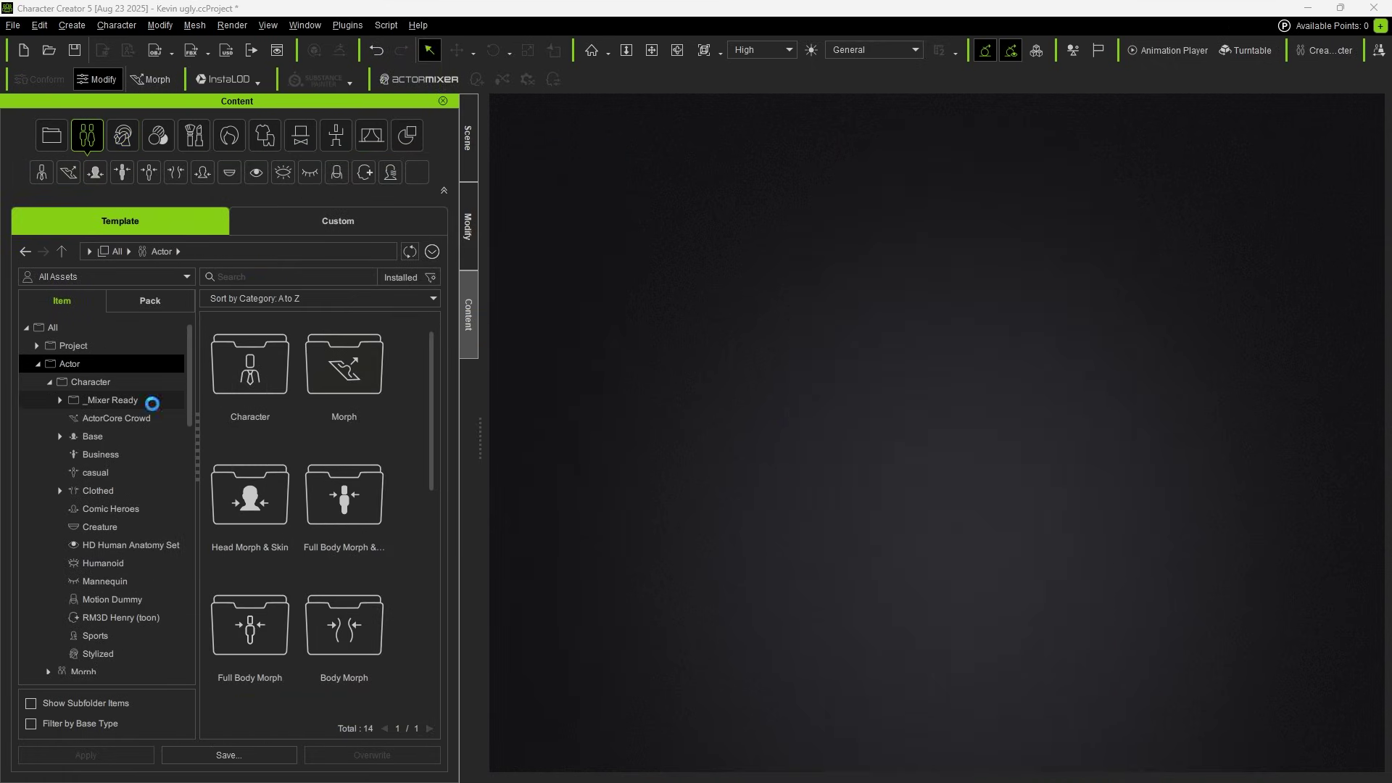
# Load CC4 Kevin from the _Mixer Ready character folder into the scene.
pyautogui.click(152, 404)
pyautogui.scroll(-2, 424, 477)
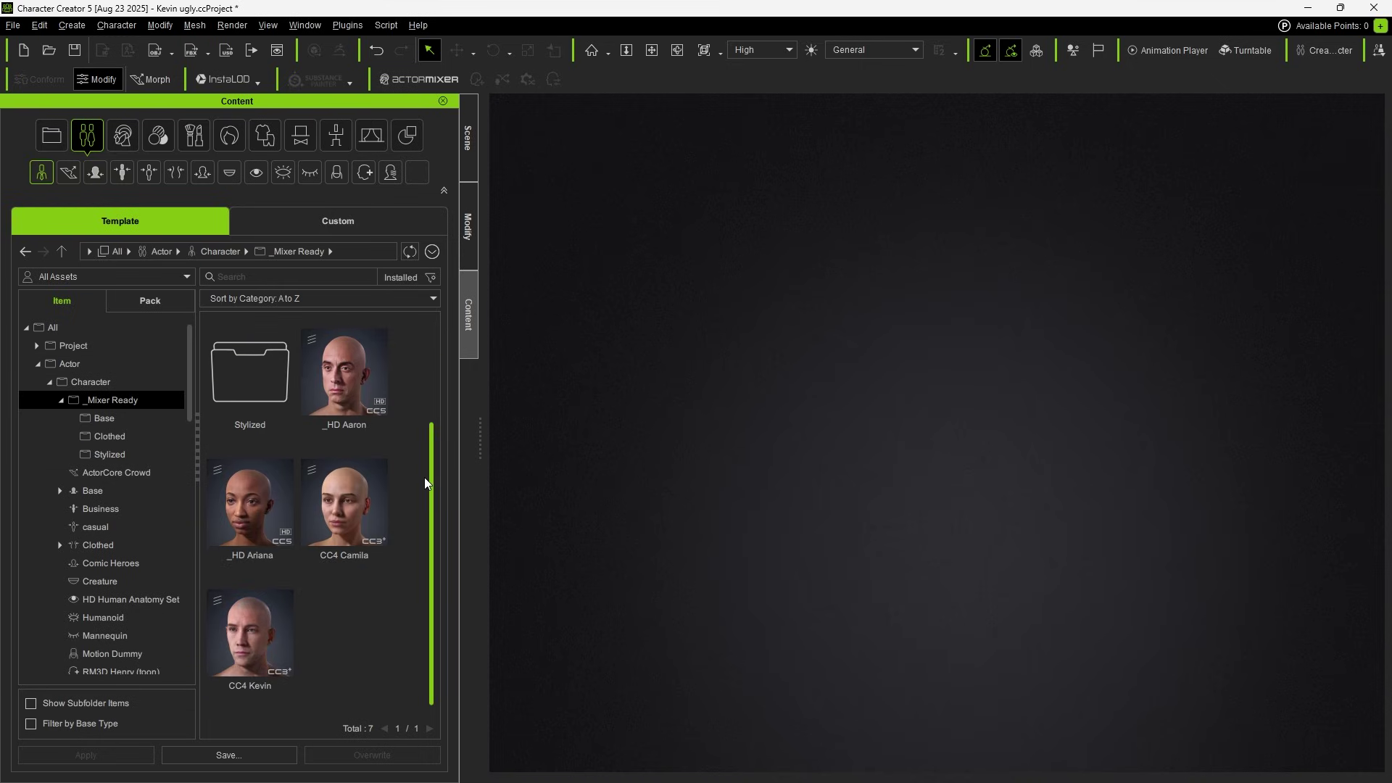
pyautogui.moveTo(249, 632); pyautogui.dragTo(812, 479)
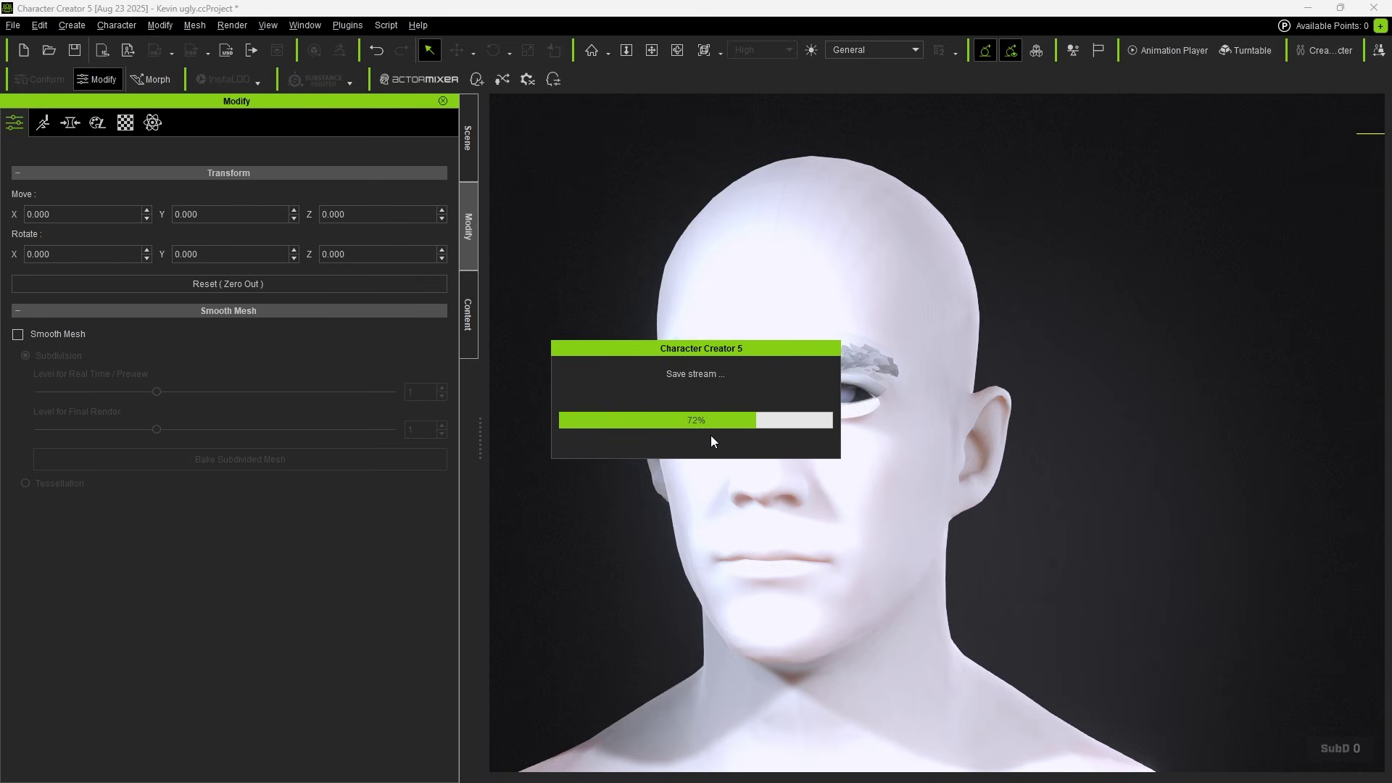
# Show the Morph Sliders tab and browse the ready-made CC4 Kevin mixer sliders.
pyautogui.click(70, 123)
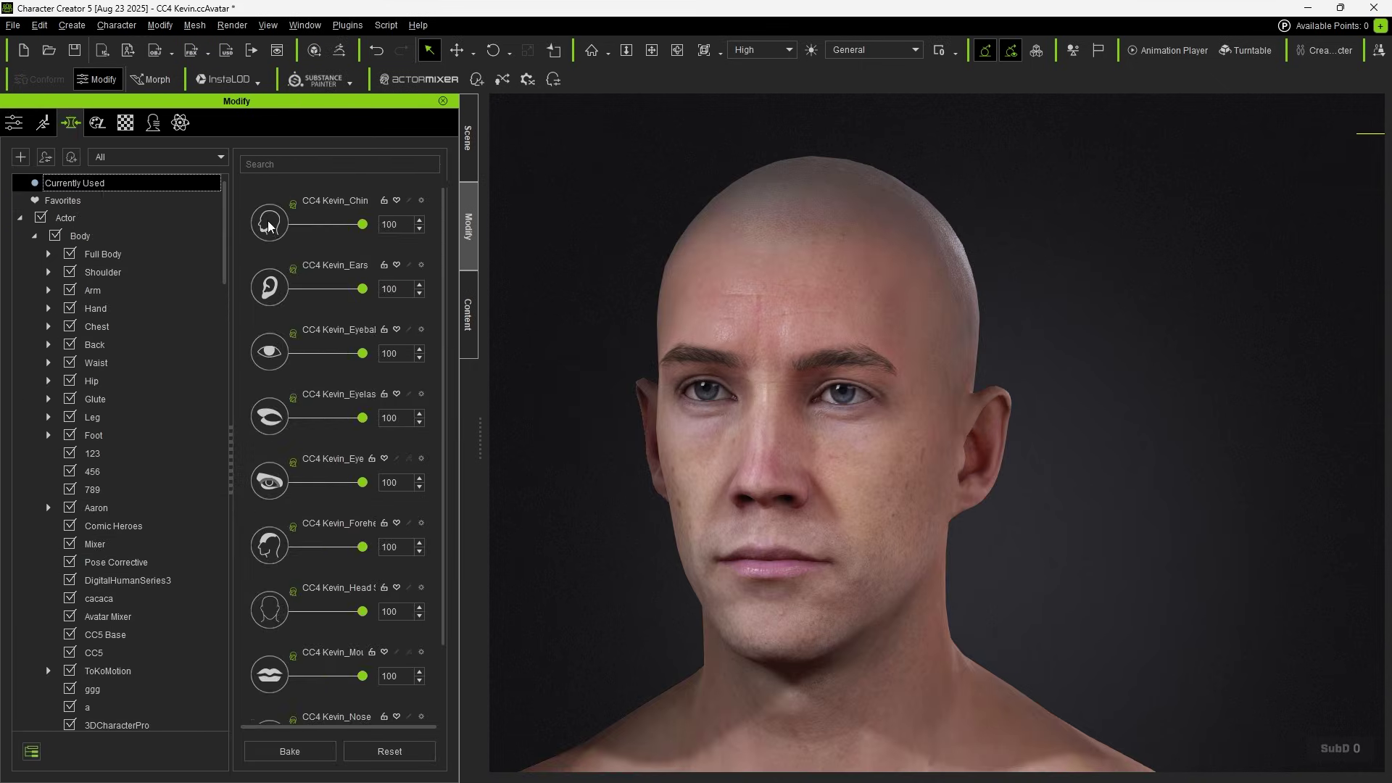
pyautogui.scroll(-3, 442, 246)
pyautogui.scroll(2, 439, 305)
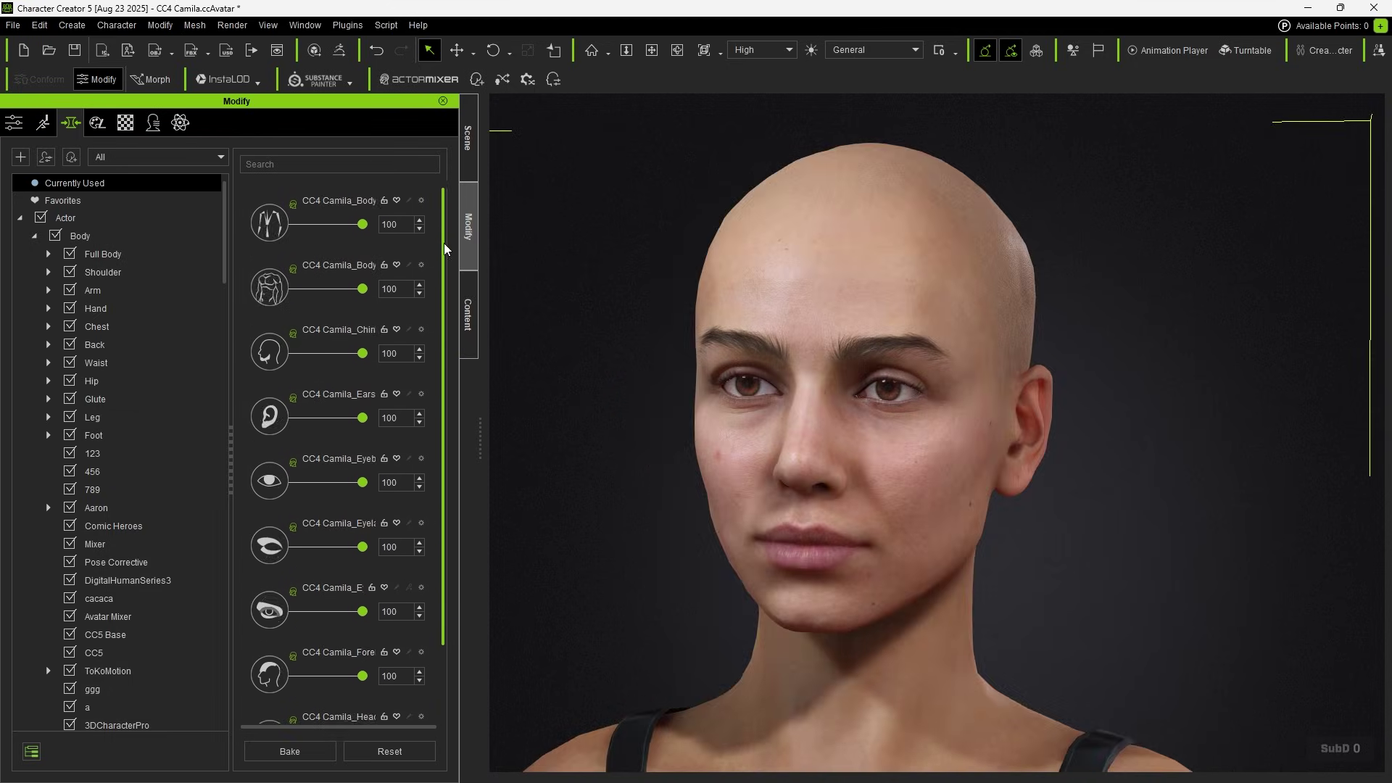
pyautogui.scroll(-1, 445, 249)
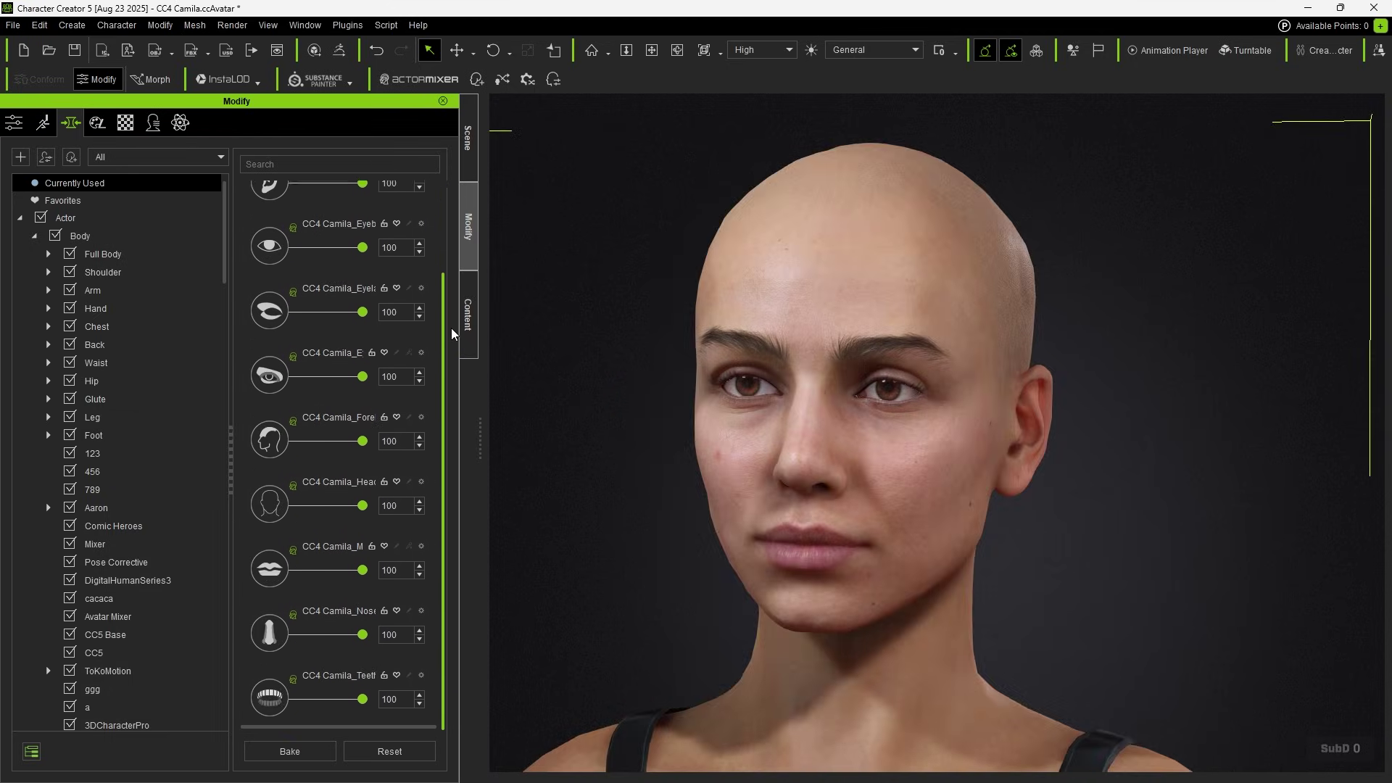
pyautogui.scroll(1, 457, 261)
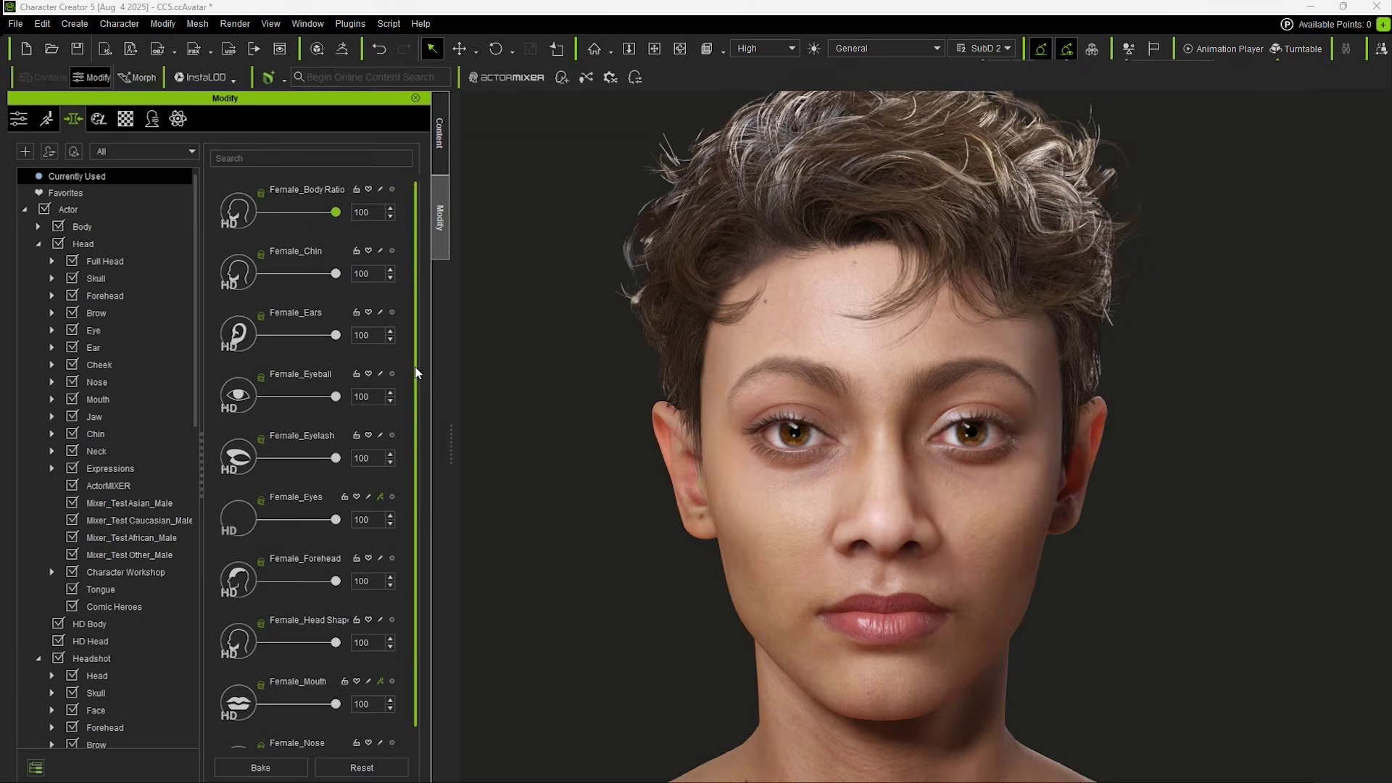
# Set the Full Head Toon Neutral Female morph to 46.
pyautogui.moveTo(415, 283); pyautogui.dragTo(413, 361)
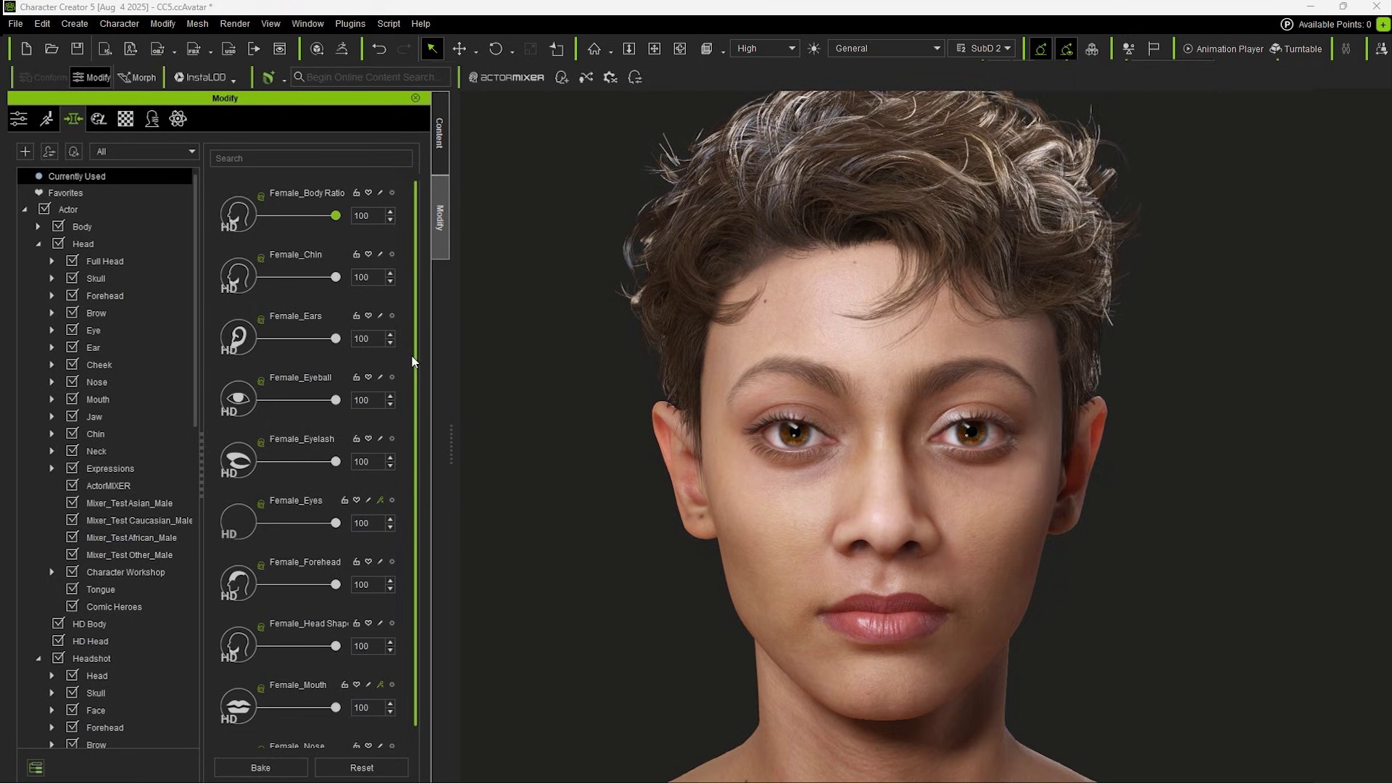
pyautogui.click(132, 261)
pyautogui.click(282, 213)
pyautogui.moveTo(282, 217); pyautogui.dragTo(298, 217)
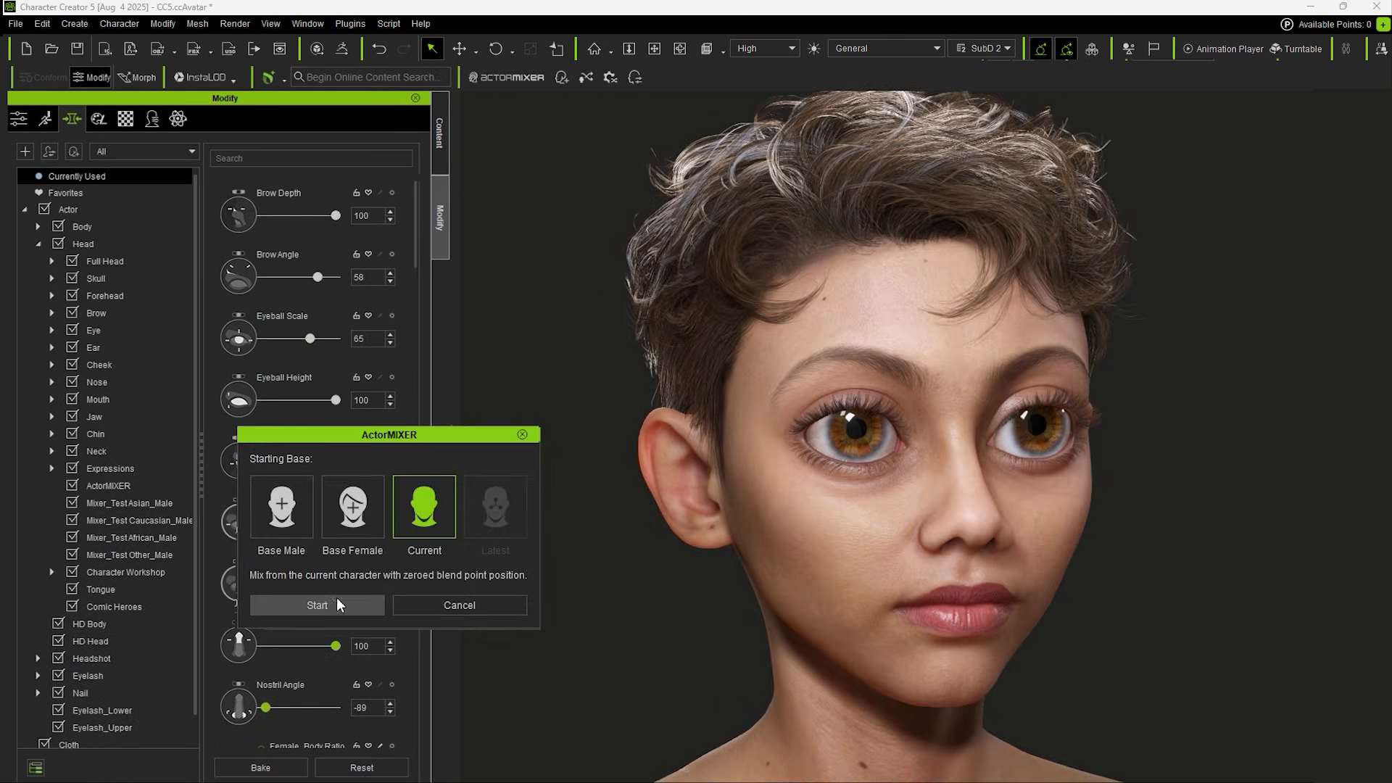
# Start ActorMIXER from the Current character and blend the head toward the top preset.
pyautogui.click(333, 604)
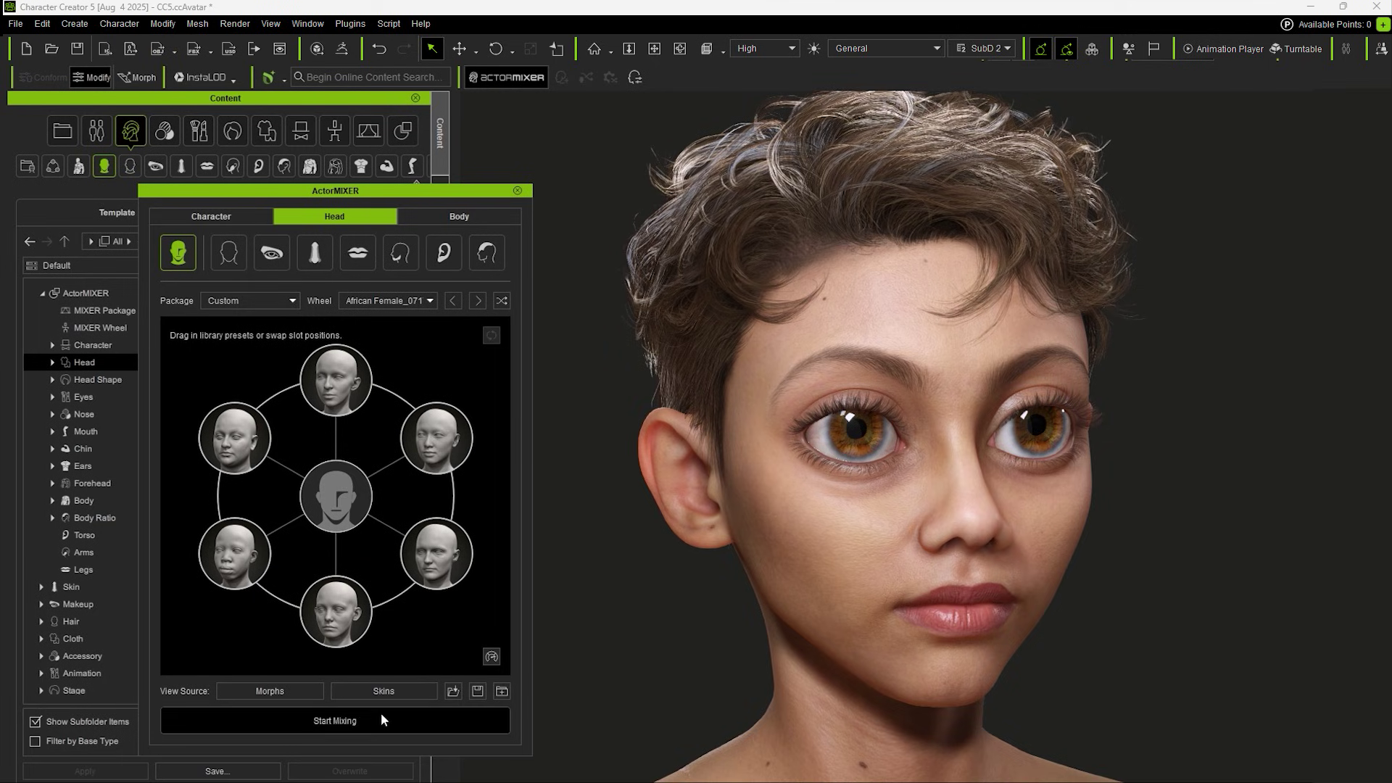
pyautogui.click(381, 718)
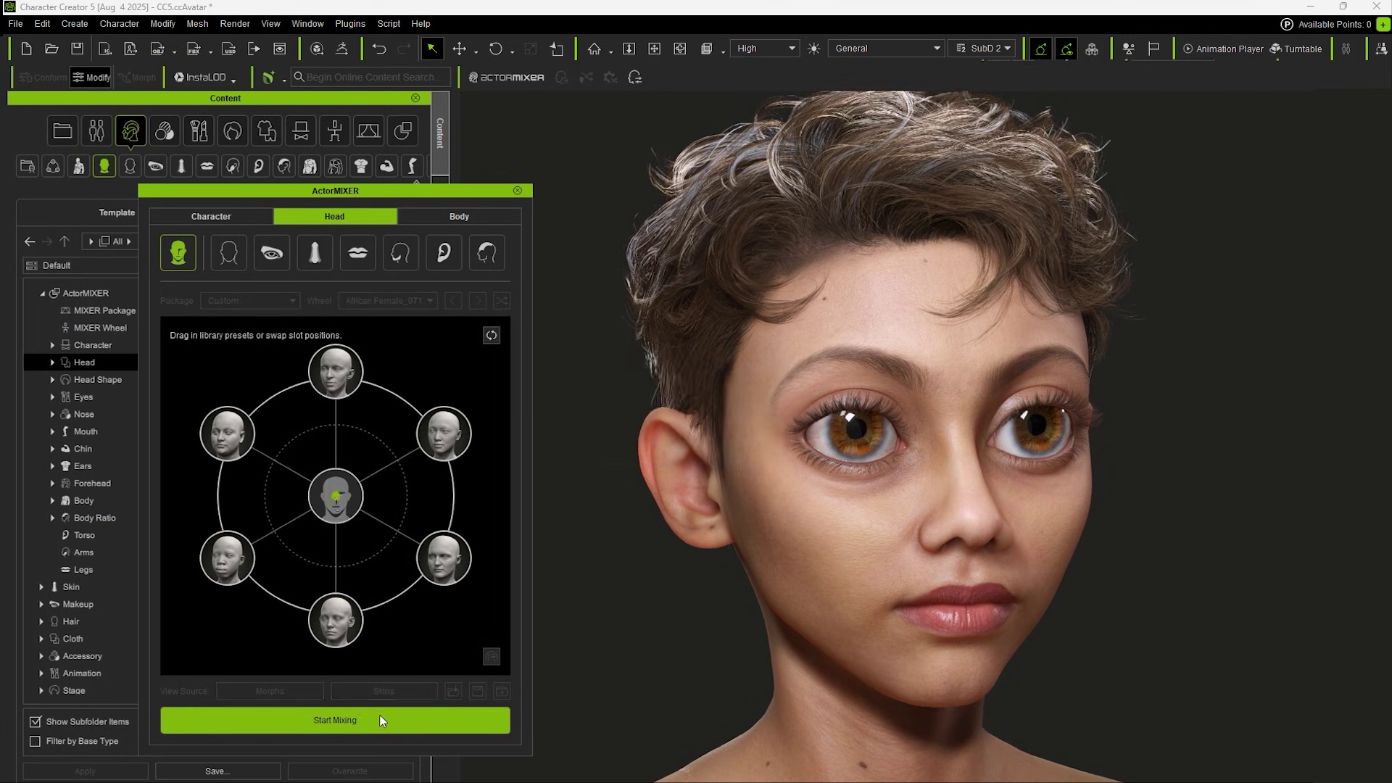
pyautogui.moveTo(336, 497); pyautogui.dragTo(235, 450)
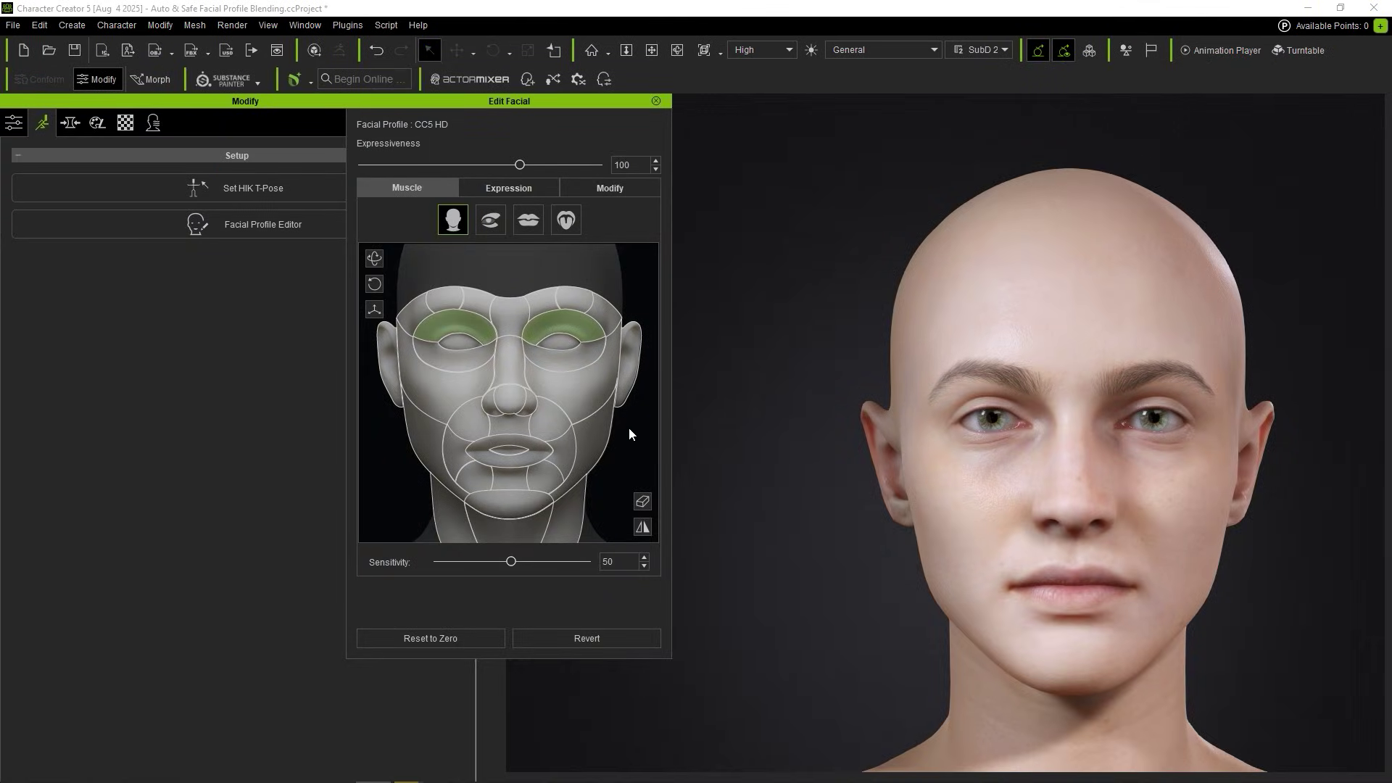
# Blend the eye shapes toward an ActorMIXER Eyes preset, adjusting slightly leftward.
pyautogui.click(657, 100)
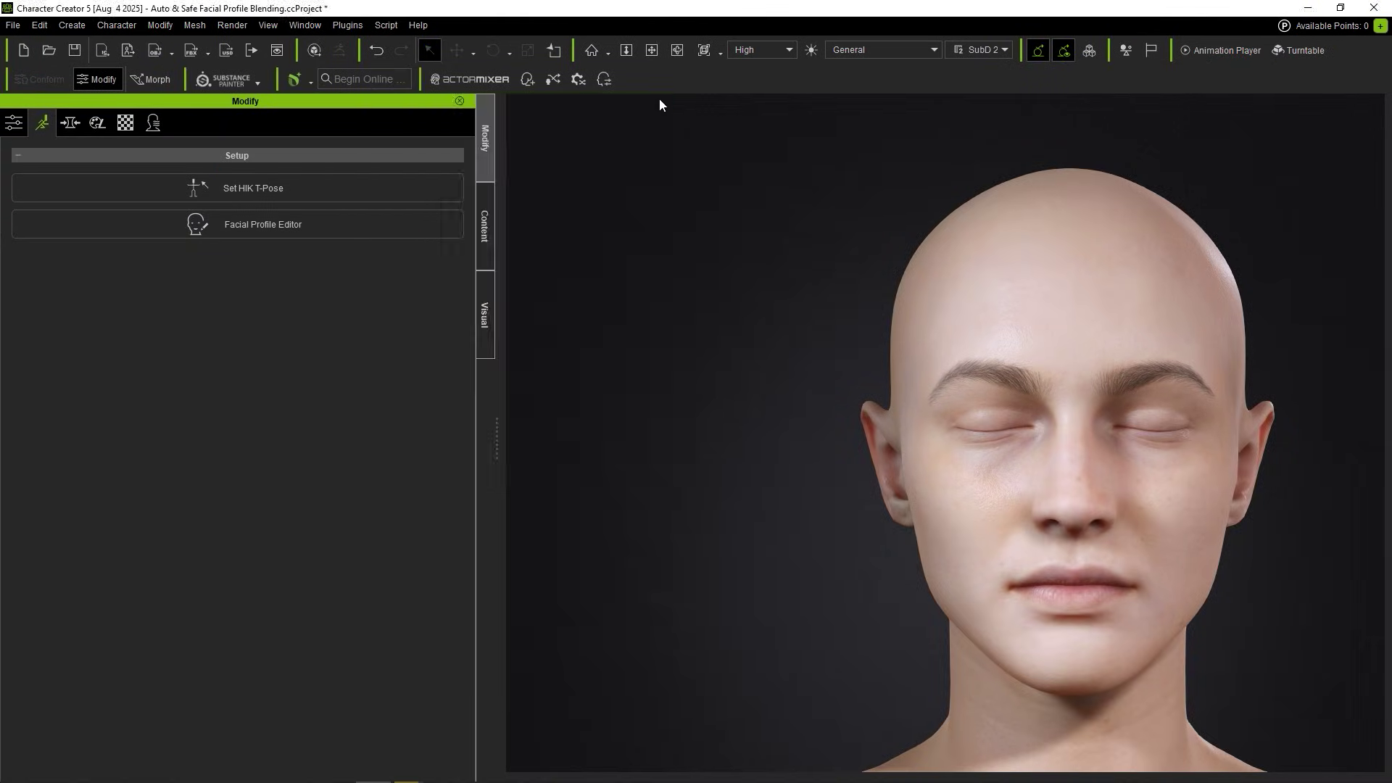
pyautogui.click(504, 83)
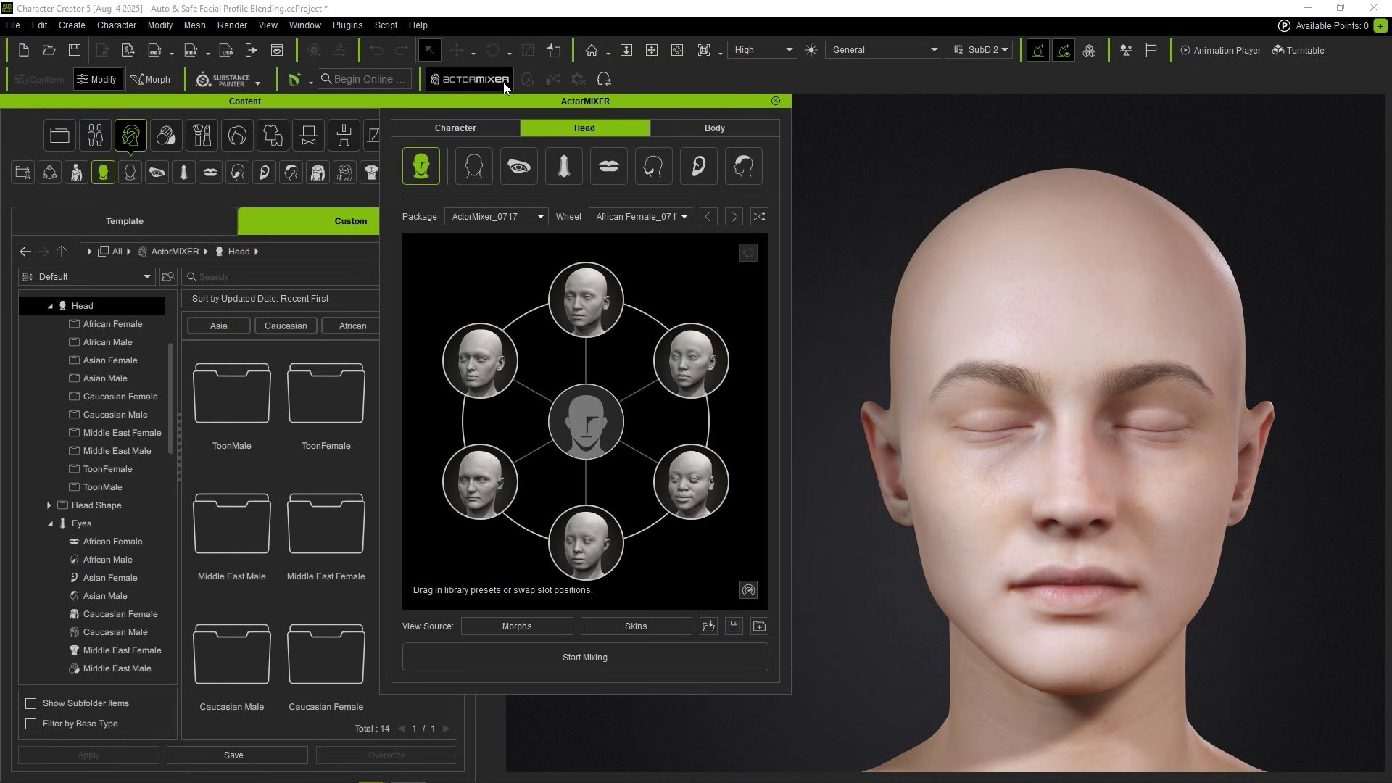
pyautogui.click(529, 183)
pyautogui.click(585, 657)
pyautogui.moveTo(595, 431); pyautogui.dragTo(634, 500)
pyautogui.moveTo(616, 551); pyautogui.dragTo(558, 545)
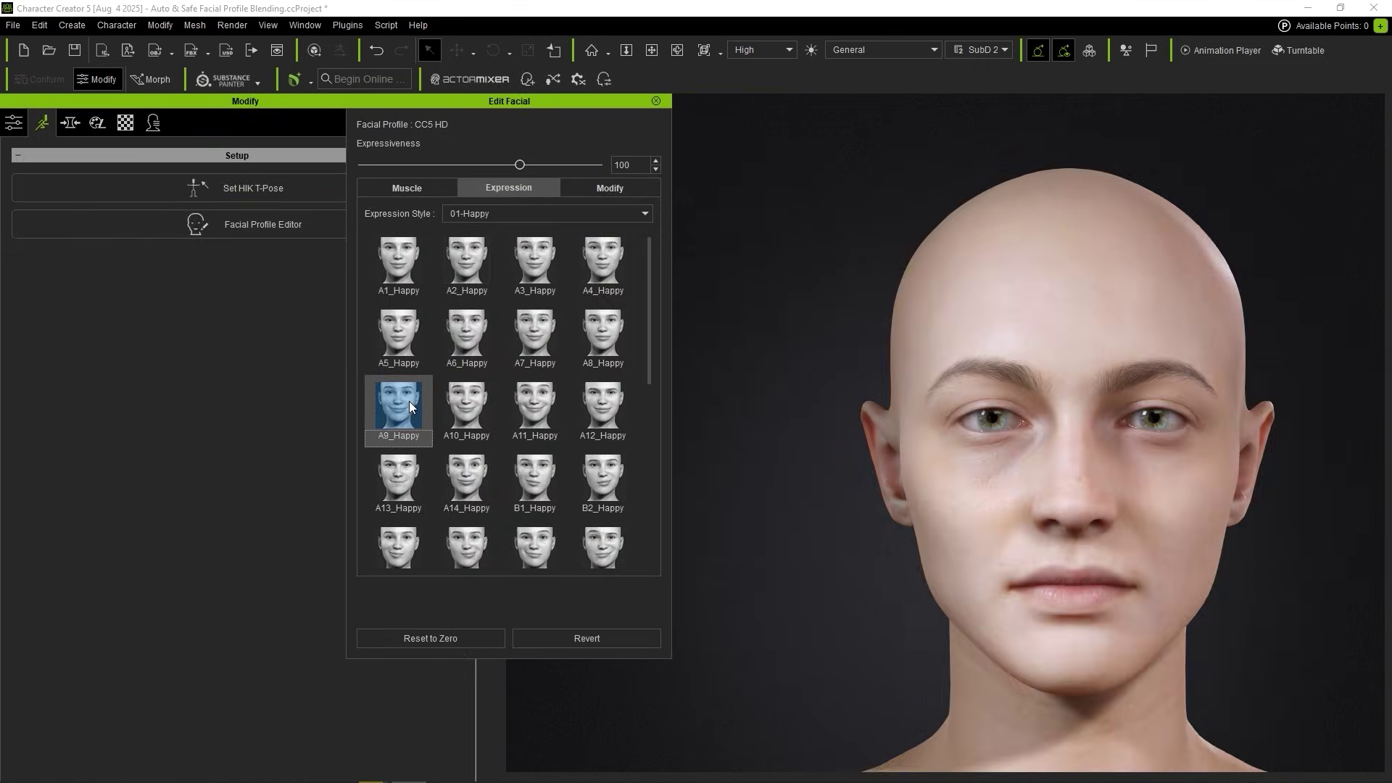
# Apply the A9_Happy expression, then blend the head toward the upper-right and right presets.
pyautogui.click(409, 401)
pyautogui.click(407, 188)
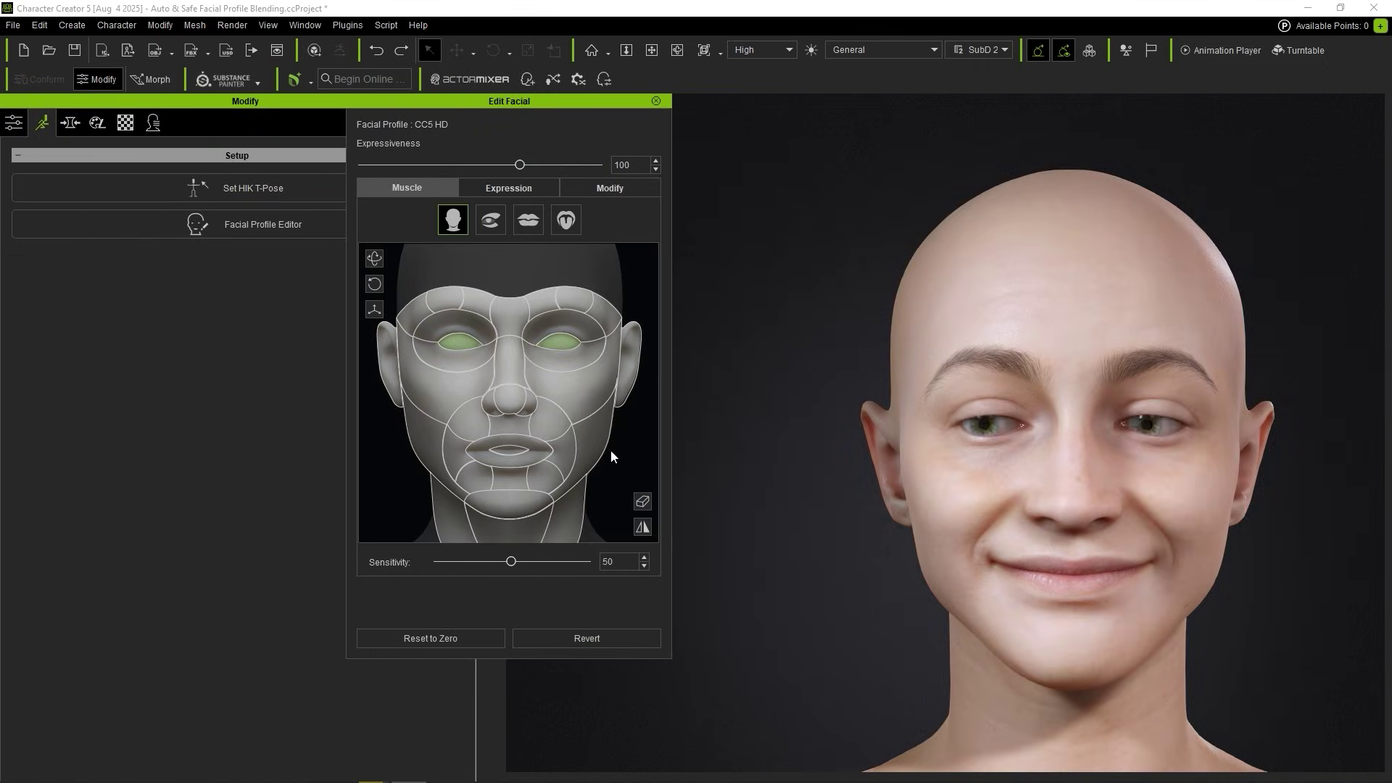
pyautogui.moveTo(586, 420); pyautogui.dragTo(616, 516)
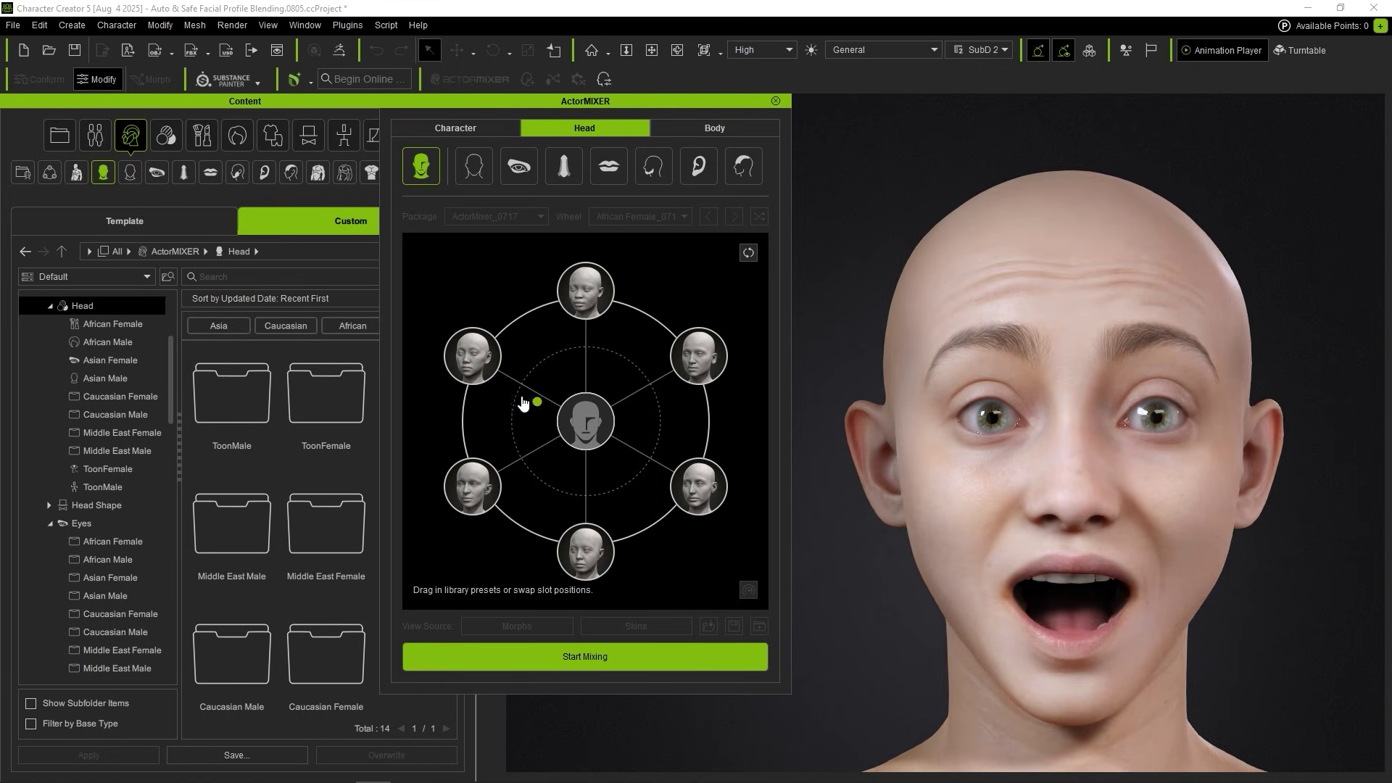
pyautogui.moveTo(535, 413); pyautogui.dragTo(661, 428)
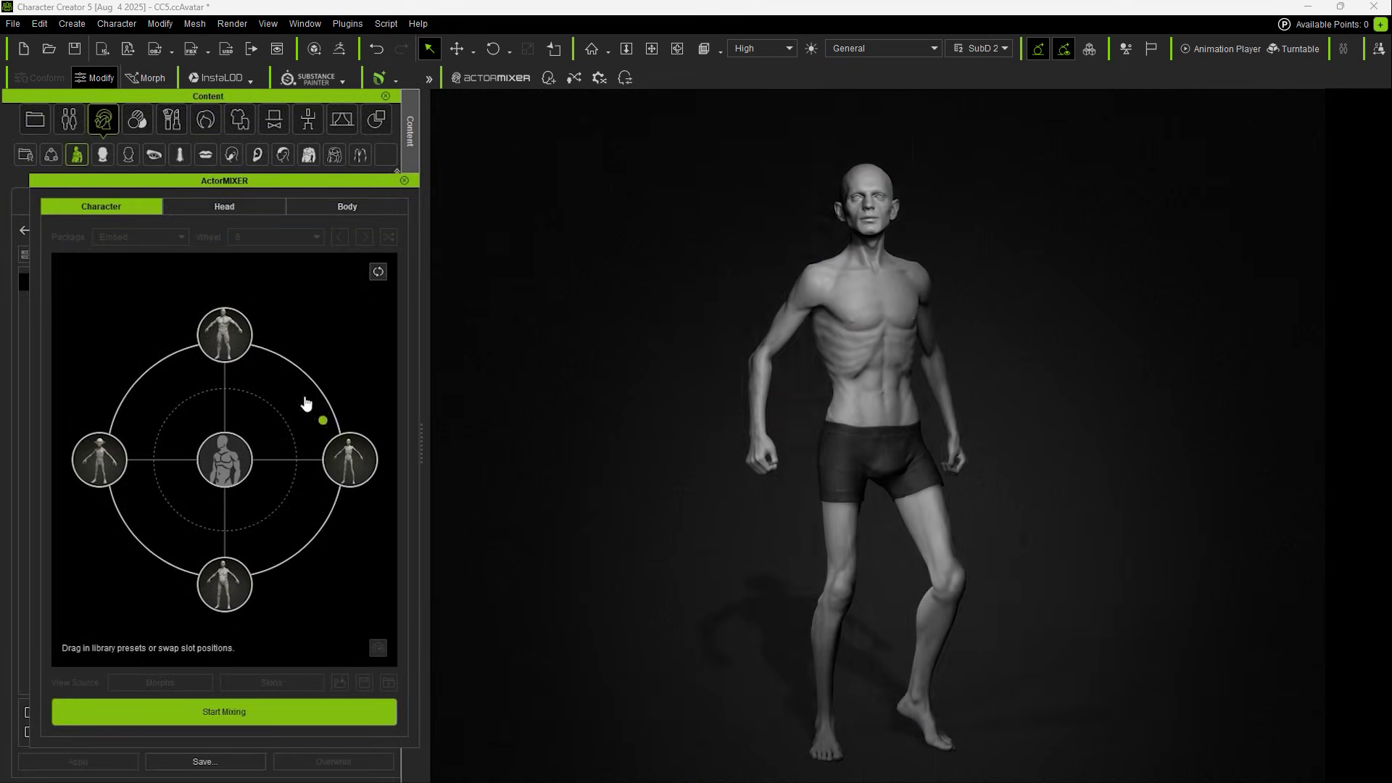
# Morph the body toward the top preset and heads toward upper-right and bottom-right creature presets.
pyautogui.moveTo(305, 400); pyautogui.dragTo(224, 333)
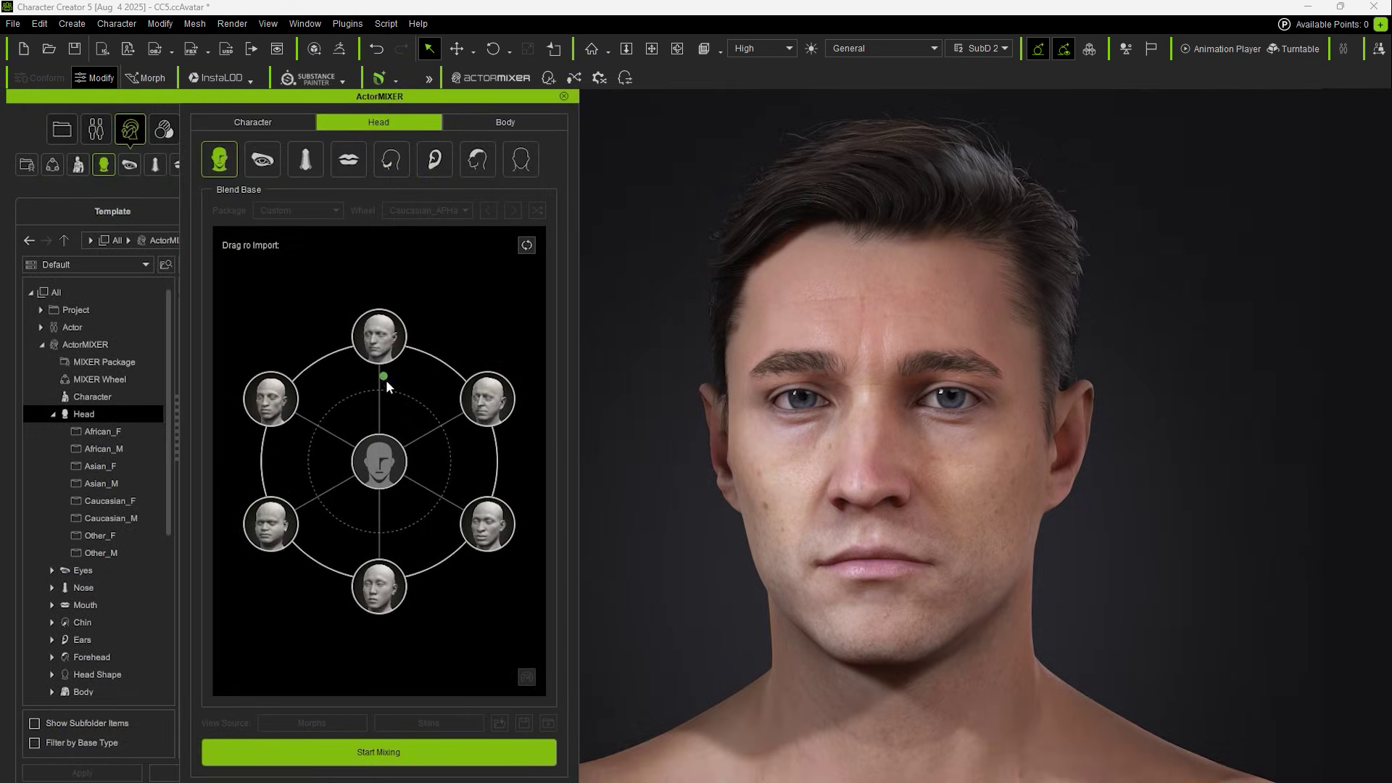
pyautogui.moveTo(397, 395); pyautogui.dragTo(430, 484)
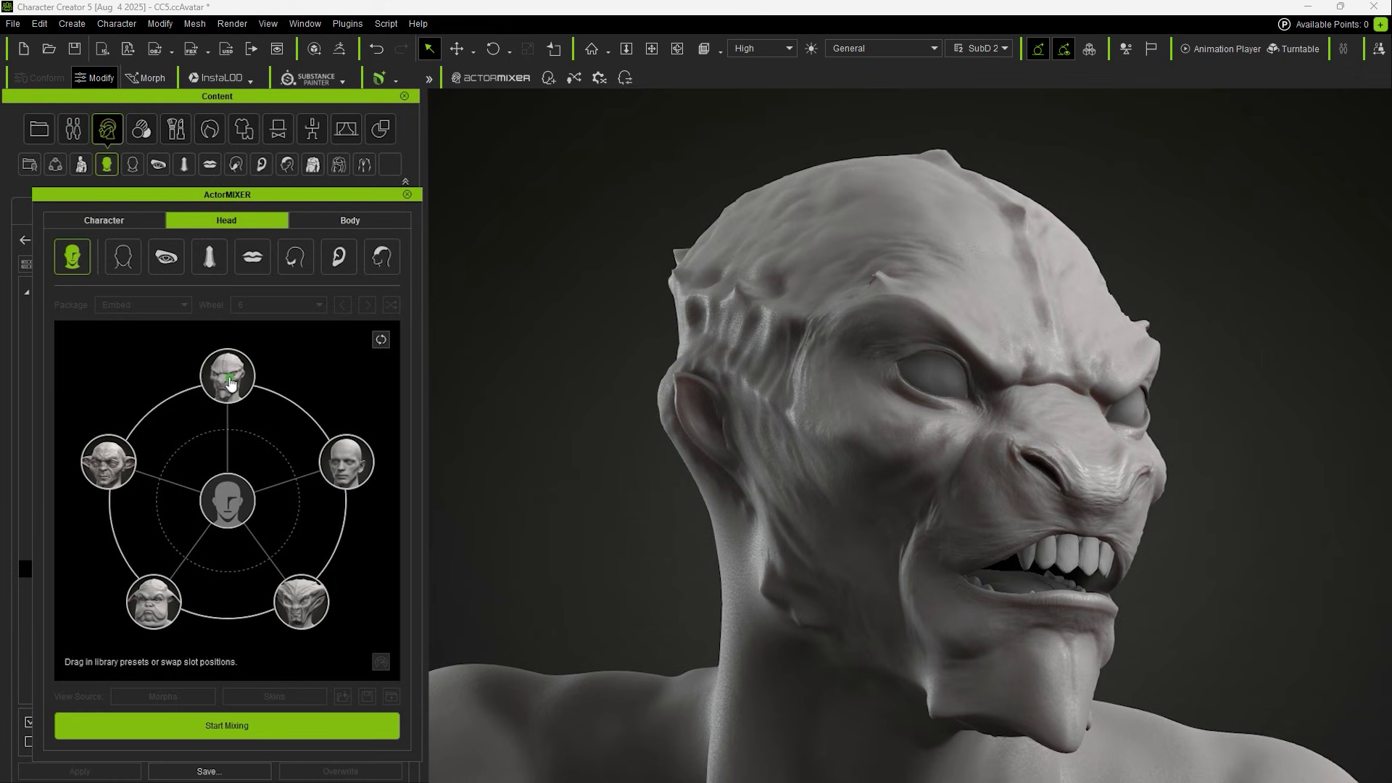
pyautogui.moveTo(230, 384); pyautogui.dragTo(133, 561)
pyautogui.moveTo(370, 435); pyautogui.dragTo(368, 564)
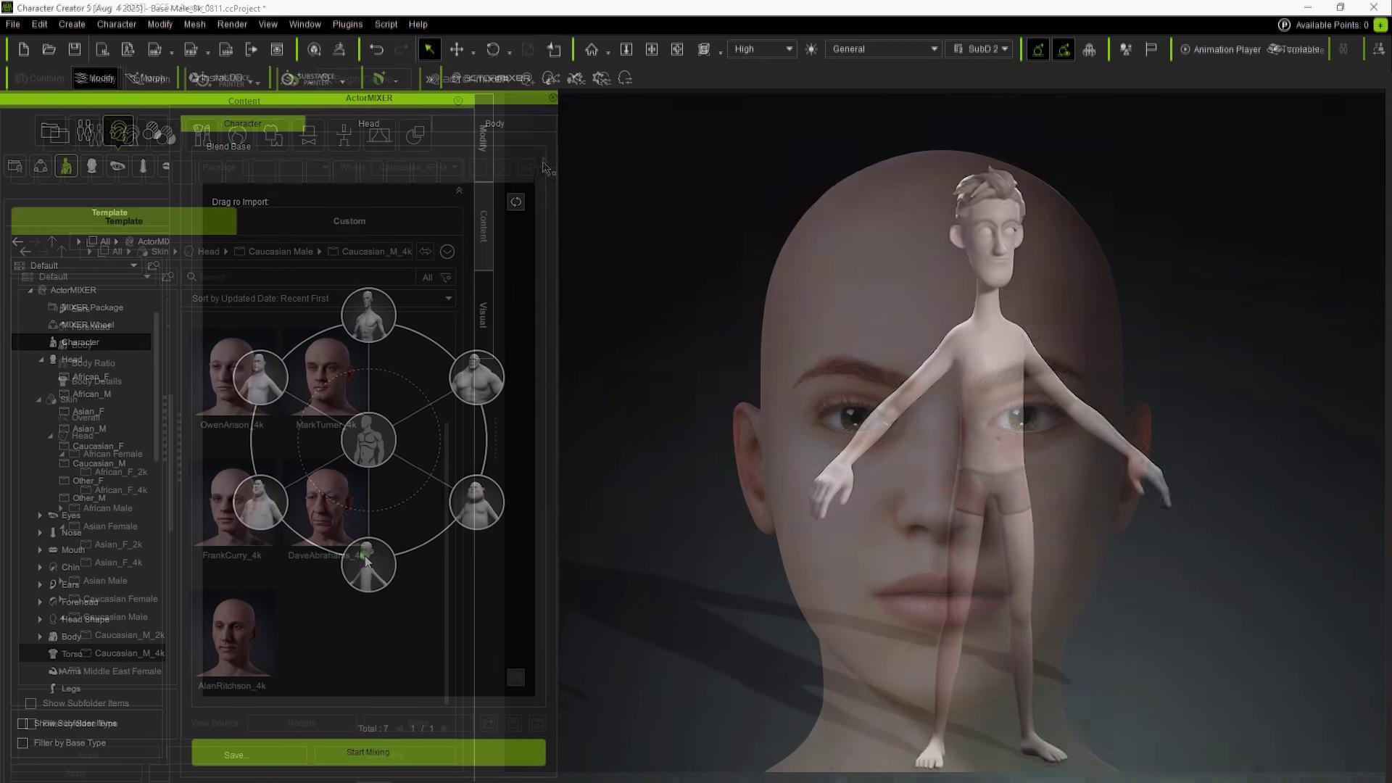
# Generate five random faces with ActorMIXER Random Face, then Randomize a toon face.
pyautogui.click(555, 82)
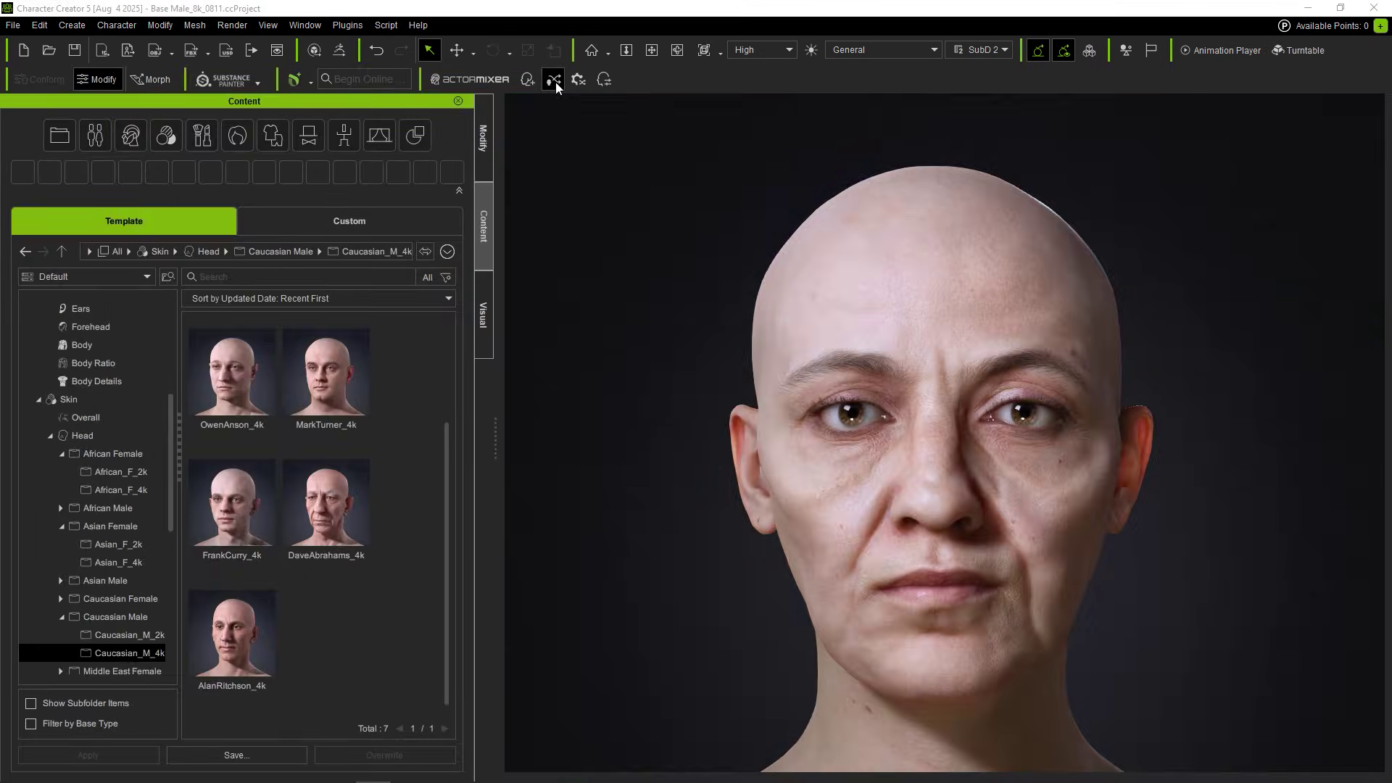
pyautogui.click(555, 81)
pyautogui.click(555, 81)
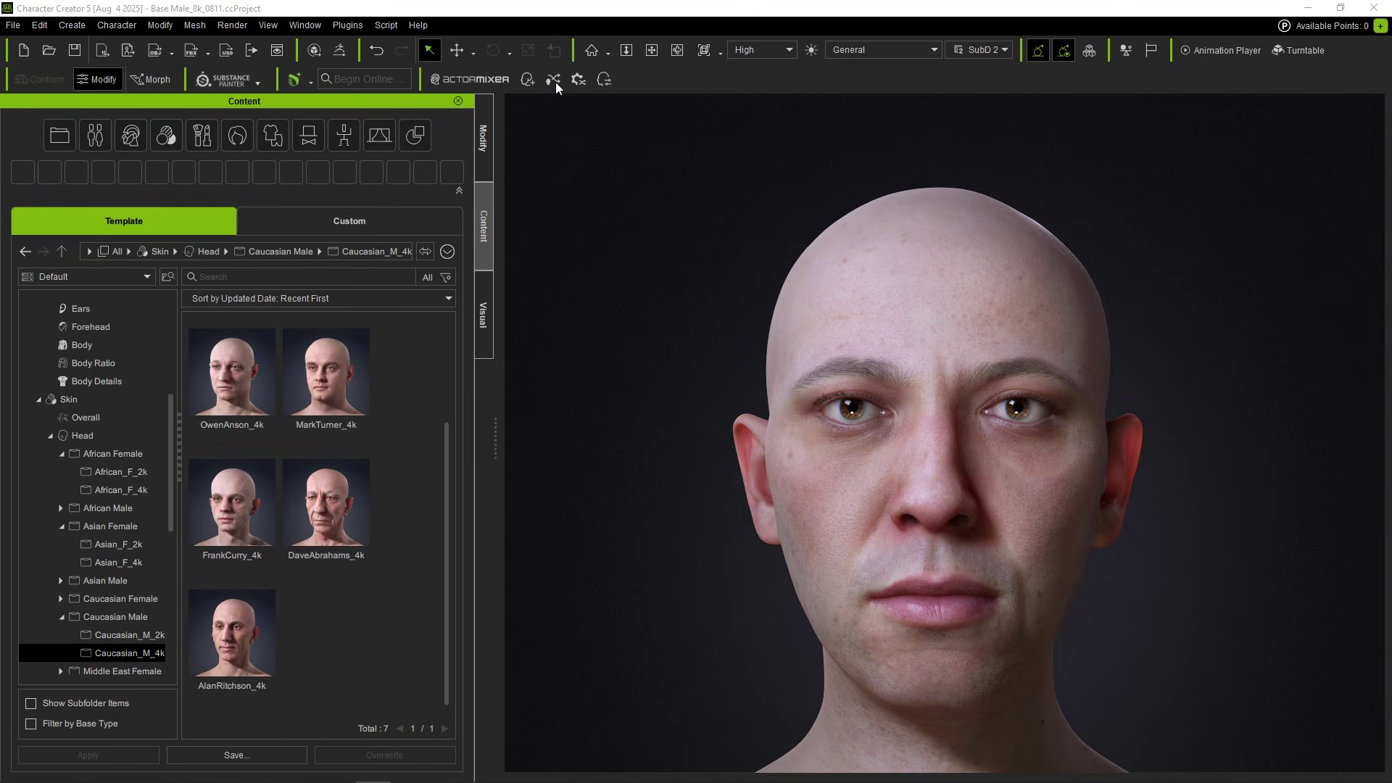
pyautogui.click(555, 82)
pyautogui.click(555, 82)
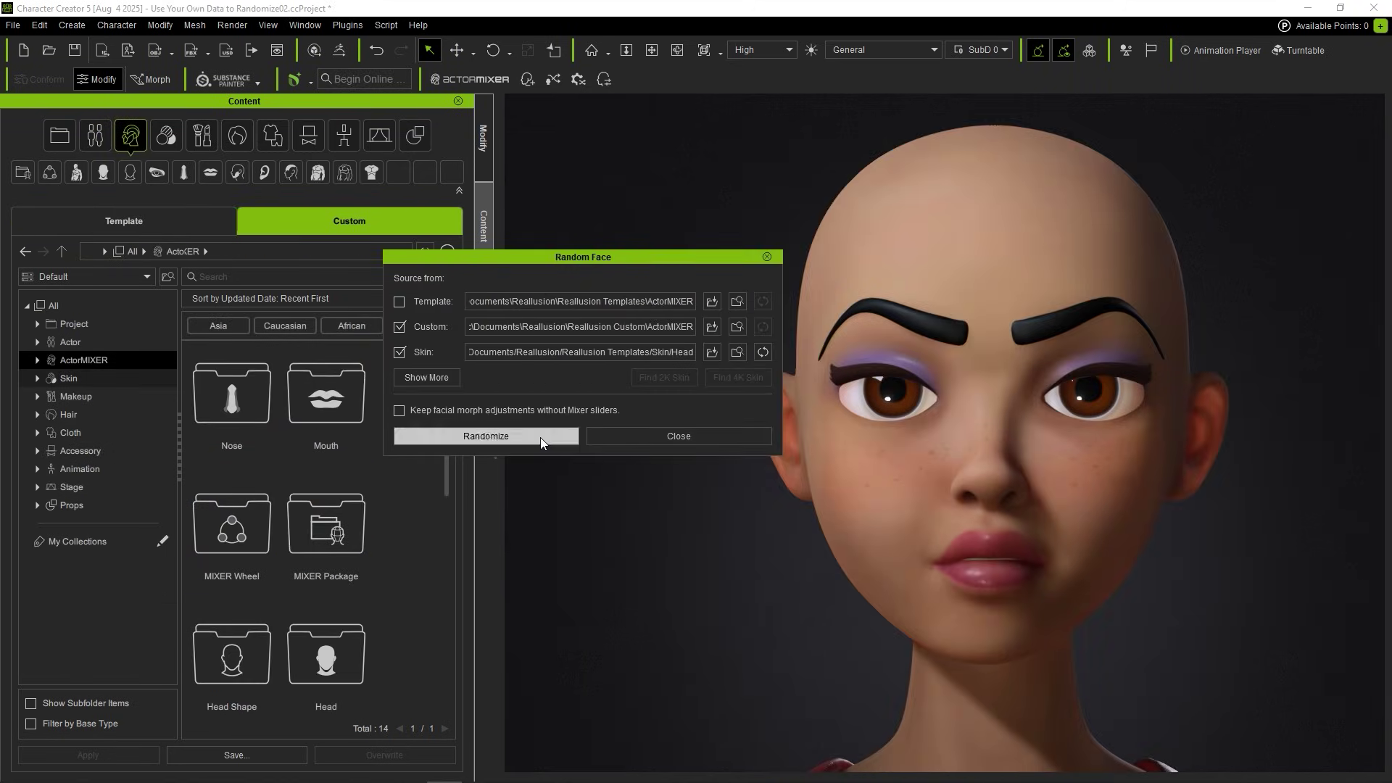
pyautogui.click(541, 438)
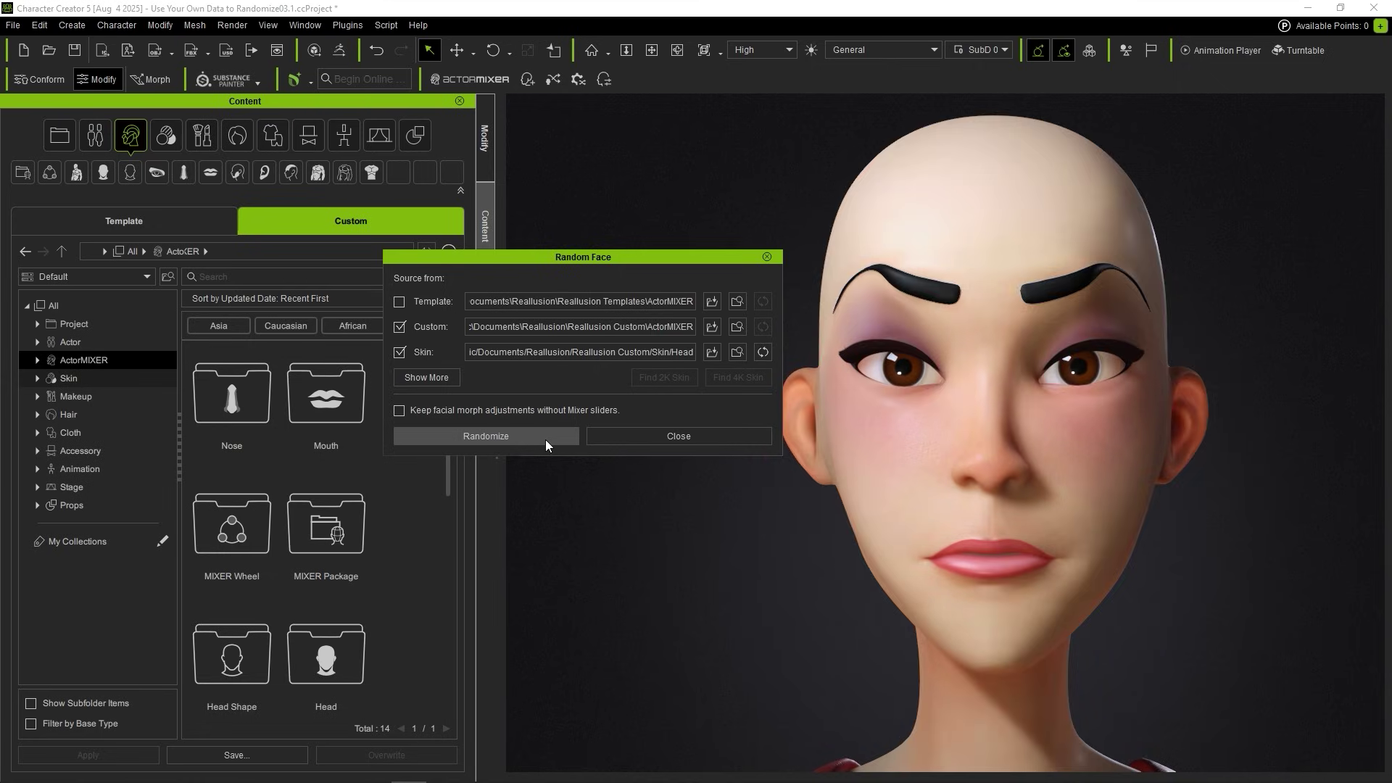